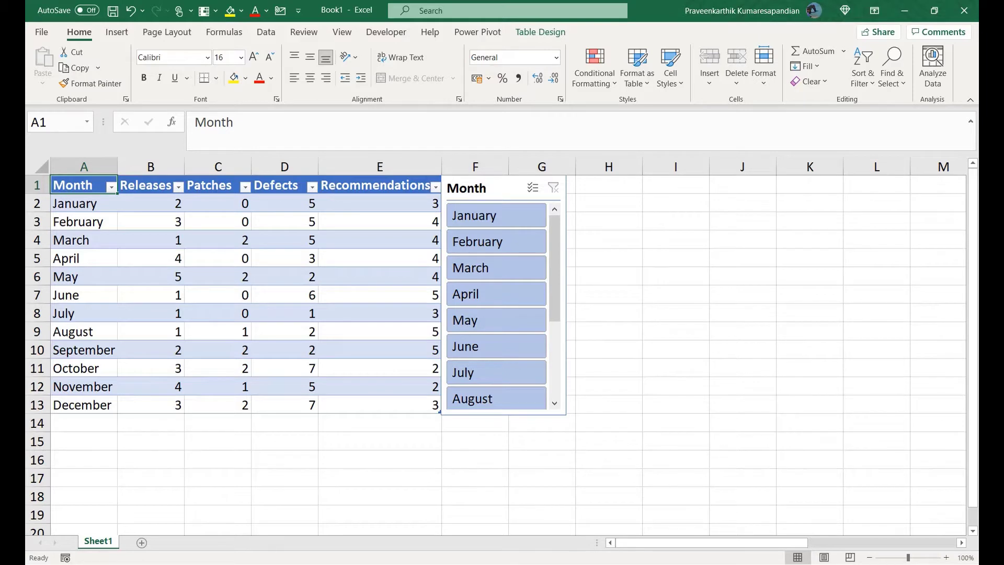
# Select the whole month table A1:E13 starting from the Month header.
pyautogui.click(499, 186)
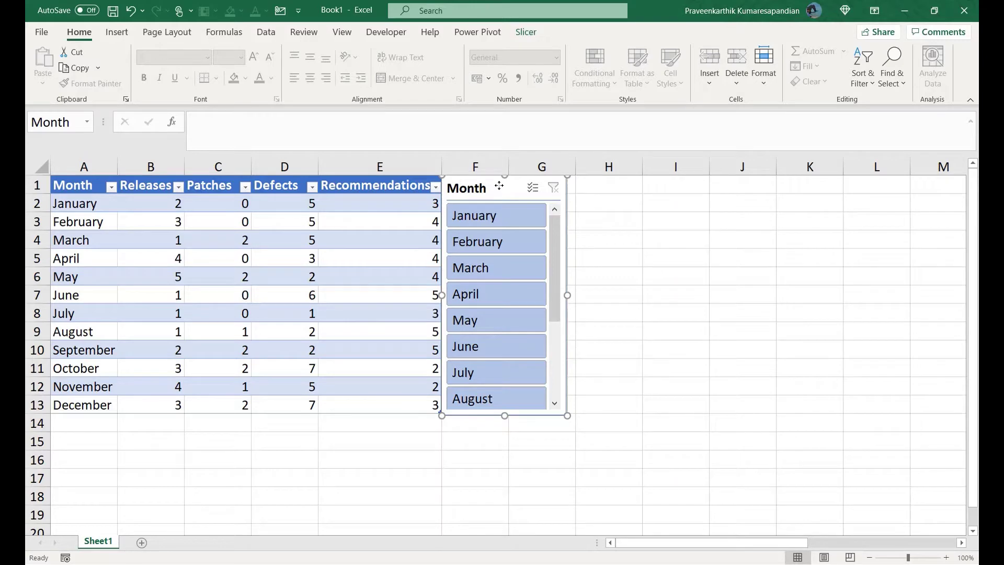
pyautogui.click(111, 36)
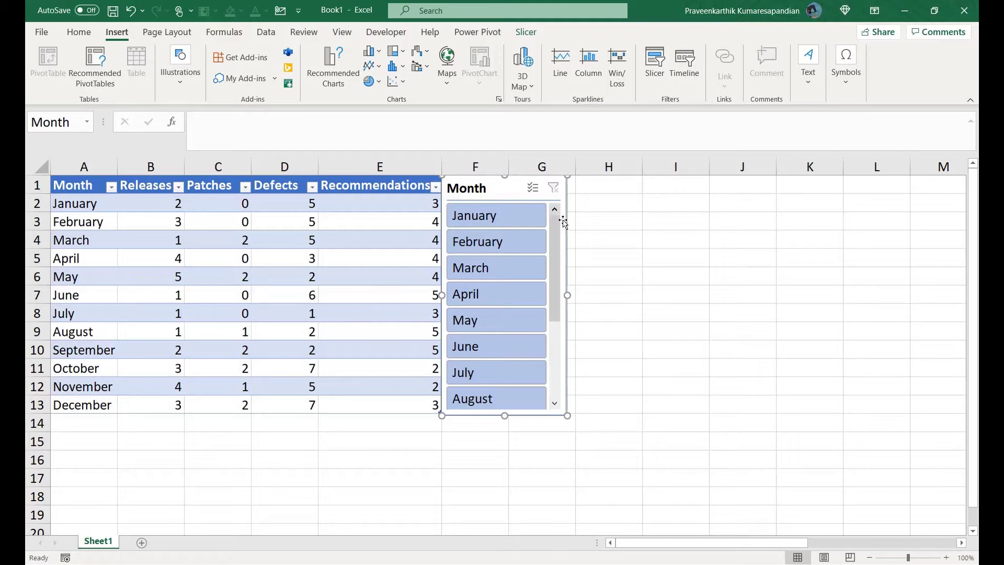
pyautogui.click(92, 184)
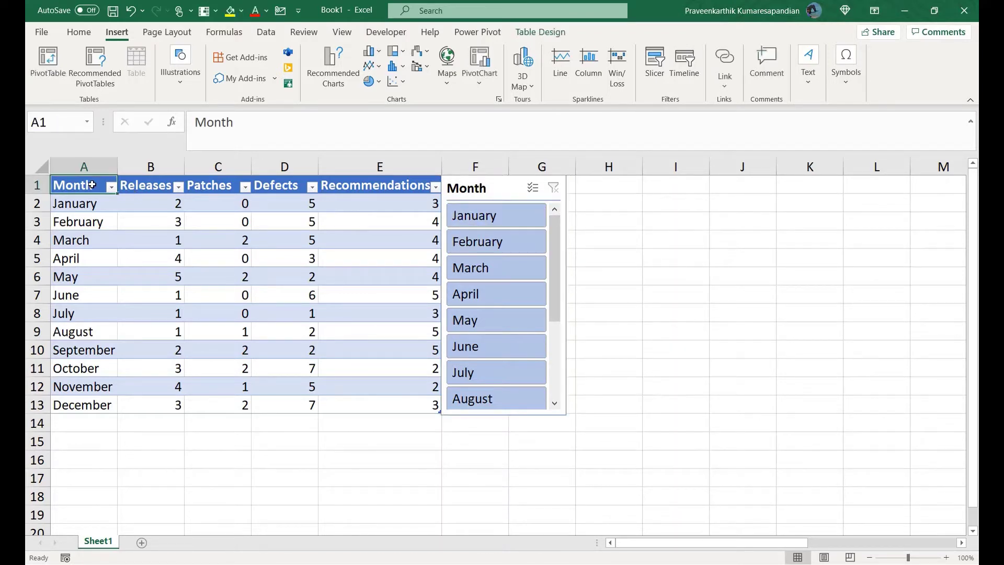
pyautogui.hotkey('shift', 'Right')
pyautogui.hotkey('shift', 'Right')
pyautogui.hotkey('shift', 'Right')
pyautogui.hotkey('shift', 'Right')
pyautogui.hotkey('shift', 'Down')
pyautogui.hotkey('shift', 'Down')
pyautogui.hotkey('shift', 'Down')
pyautogui.hotkey('shift', 'Down')
pyautogui.hotkey('shift', 'Down')
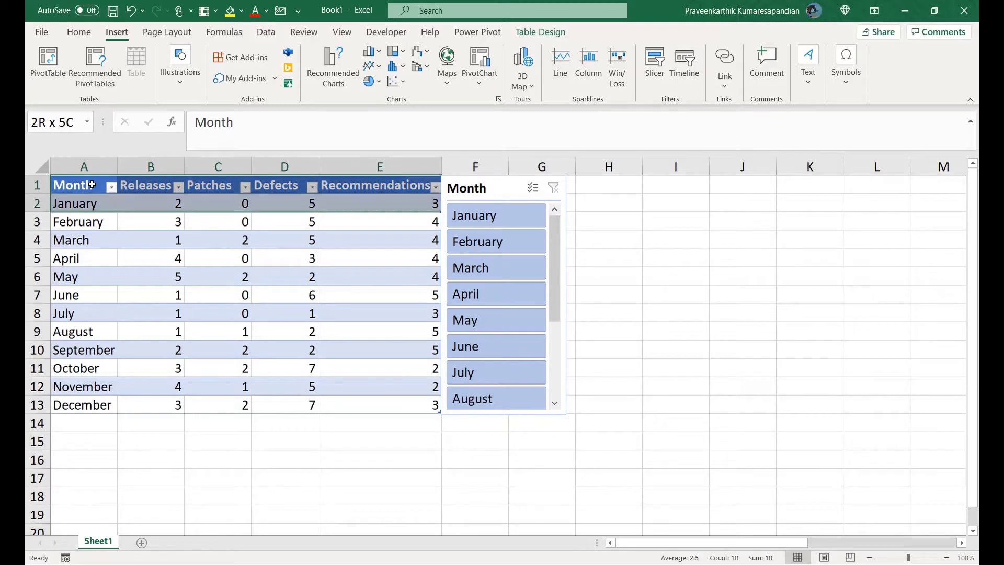
pyautogui.hotkey('shift', 'Down')
pyautogui.hotkey('shift', 'Down')
pyautogui.hotkey('shift', 'Down')
pyautogui.hotkey('shift', 'Down')
pyautogui.hotkey('shift', 'Down')
pyautogui.hotkey('shift', 'Down')
pyautogui.hotkey('shift', 'Down')
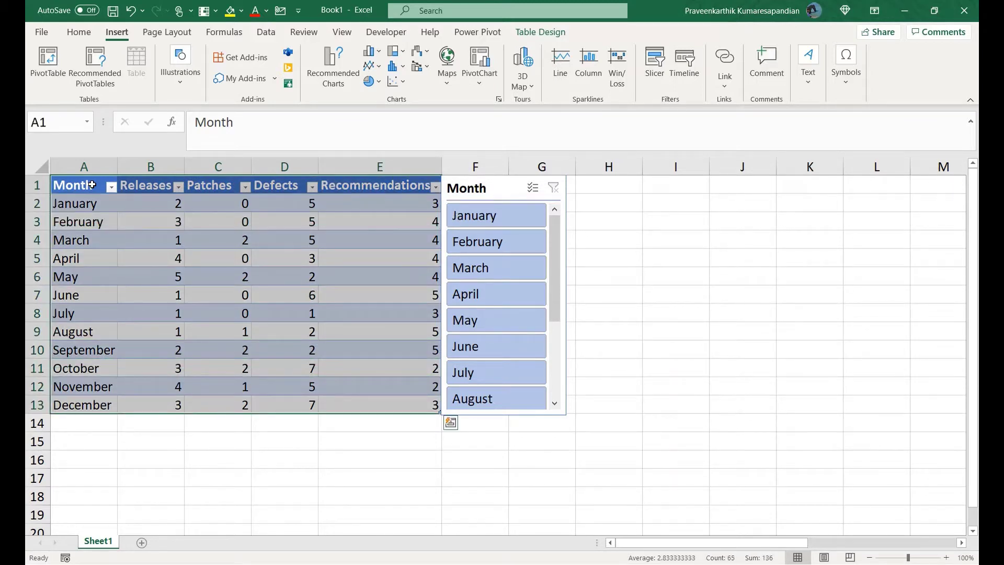
# Filter the table to February, May, then April via the Month slicer, then clear the filter.
pyautogui.click(485, 187)
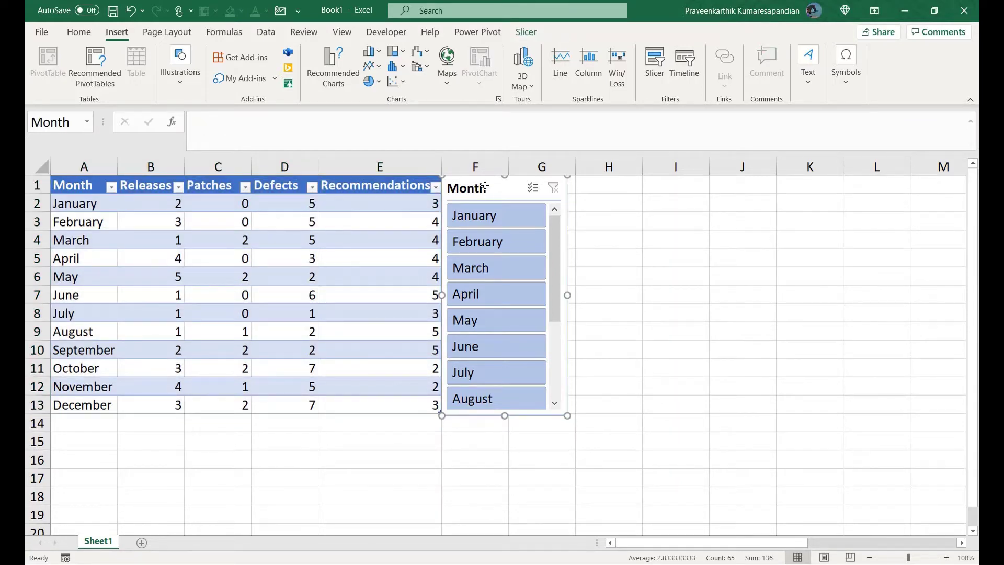
pyautogui.click(505, 247)
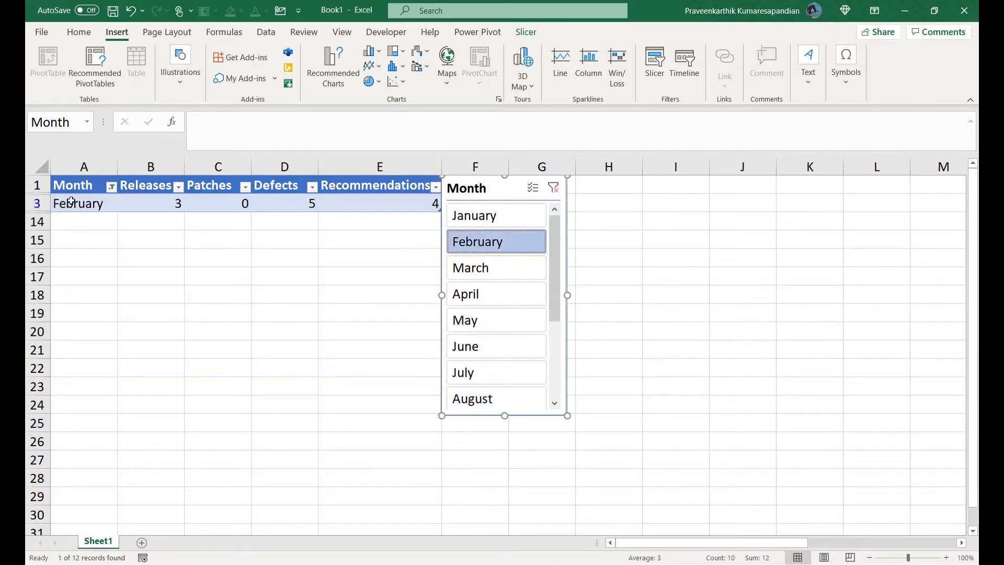
pyautogui.click(477, 326)
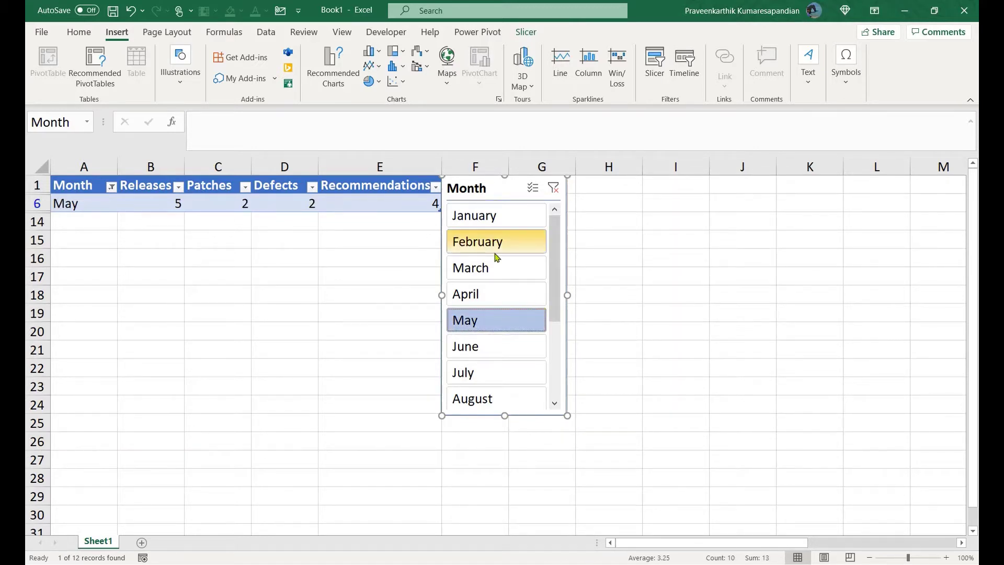
pyautogui.click(500, 294)
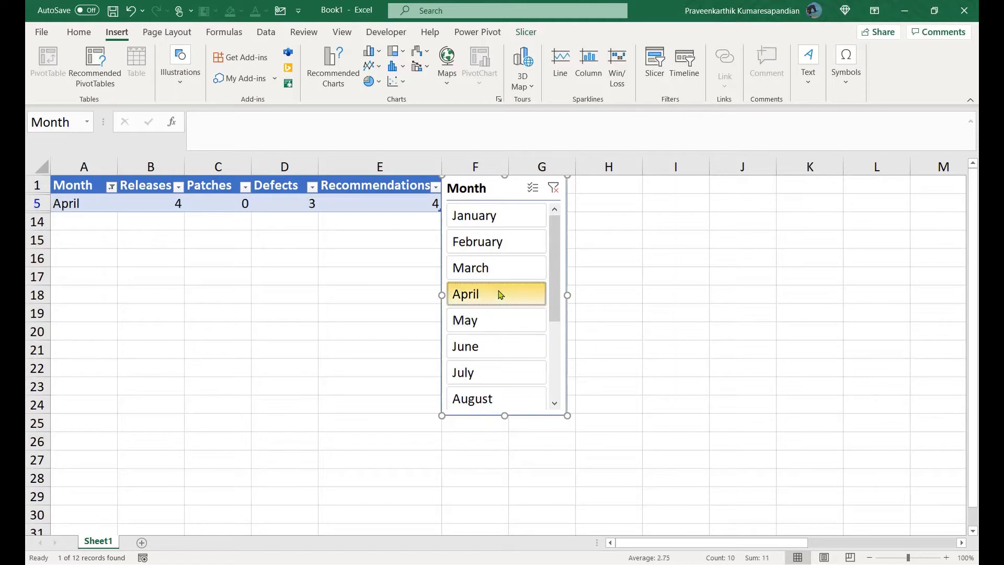
pyautogui.click(553, 188)
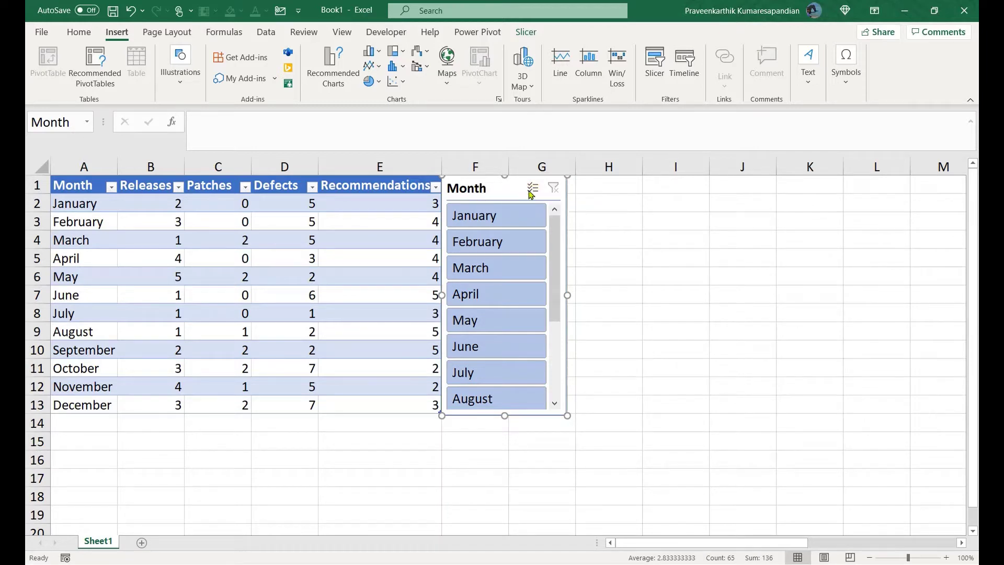
# Try Multi-Select on the slicer, then single-filter to January, February and back to January.
pyautogui.click(533, 191)
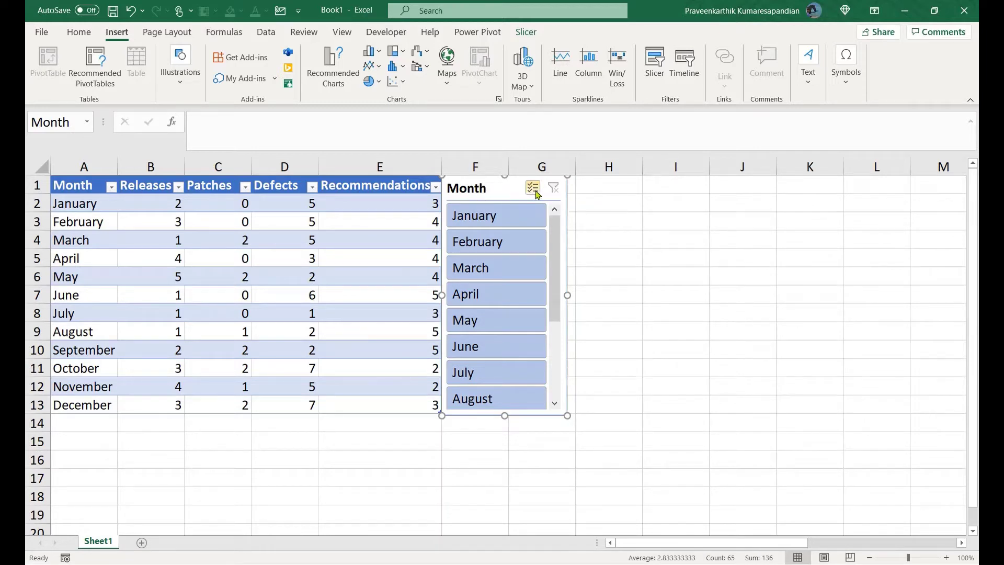
pyautogui.click(511, 217)
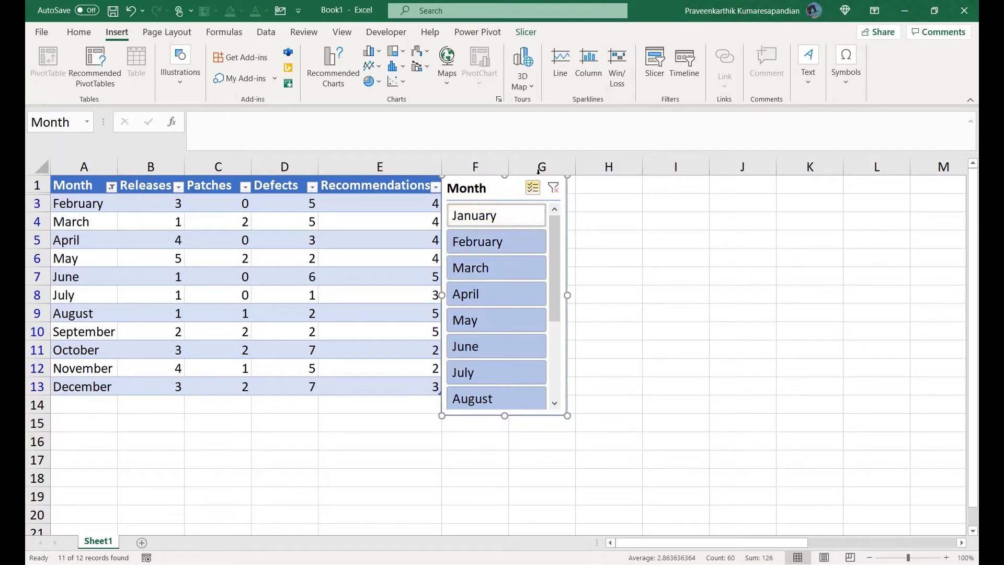
pyautogui.click(534, 189)
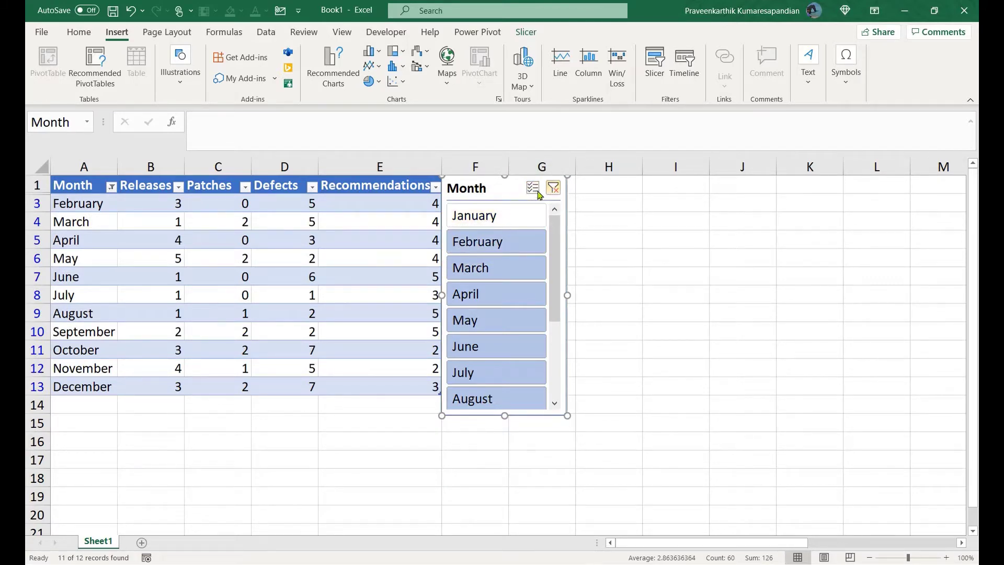
pyautogui.click(494, 220)
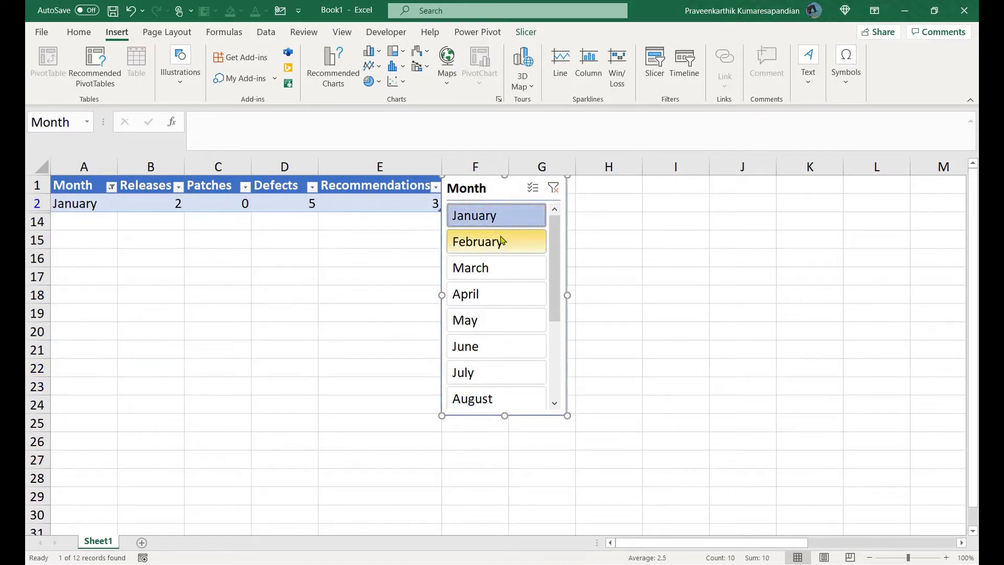
pyautogui.click(506, 241)
pyautogui.click(510, 214)
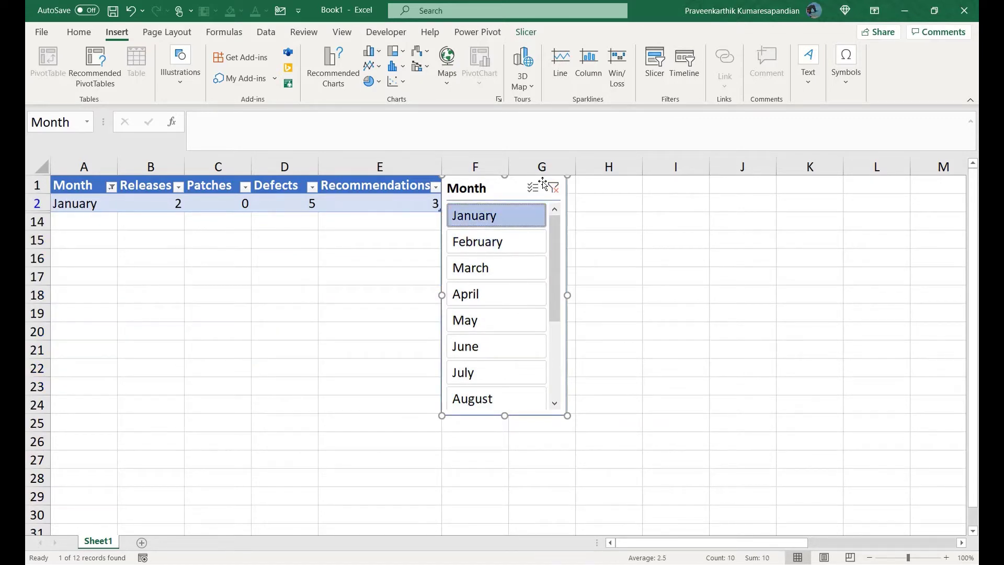
# With Multi-Select on, pick January, February, April and June together, then clear the filter.
pyautogui.click(540, 192)
pyautogui.click(510, 238)
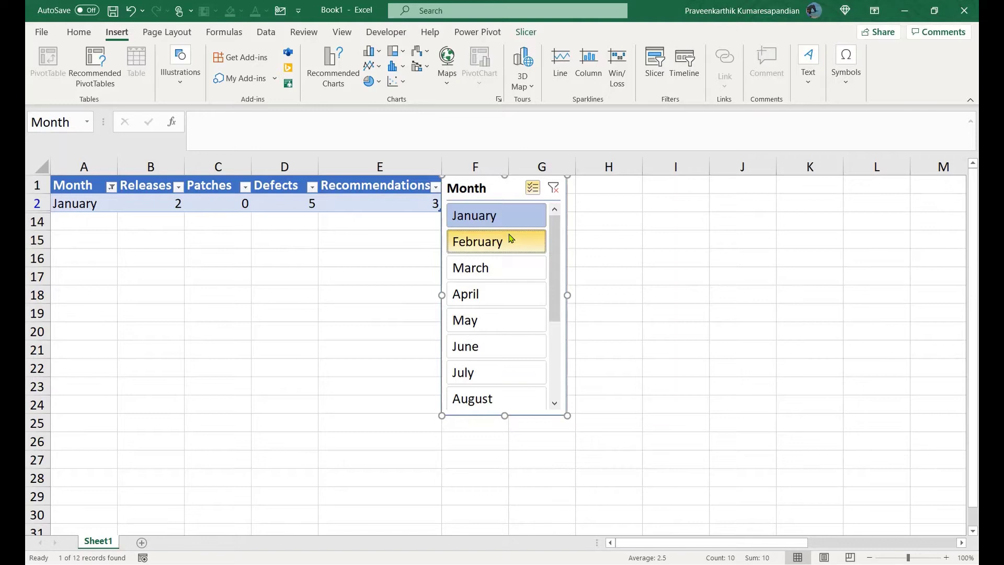
pyautogui.click(485, 298)
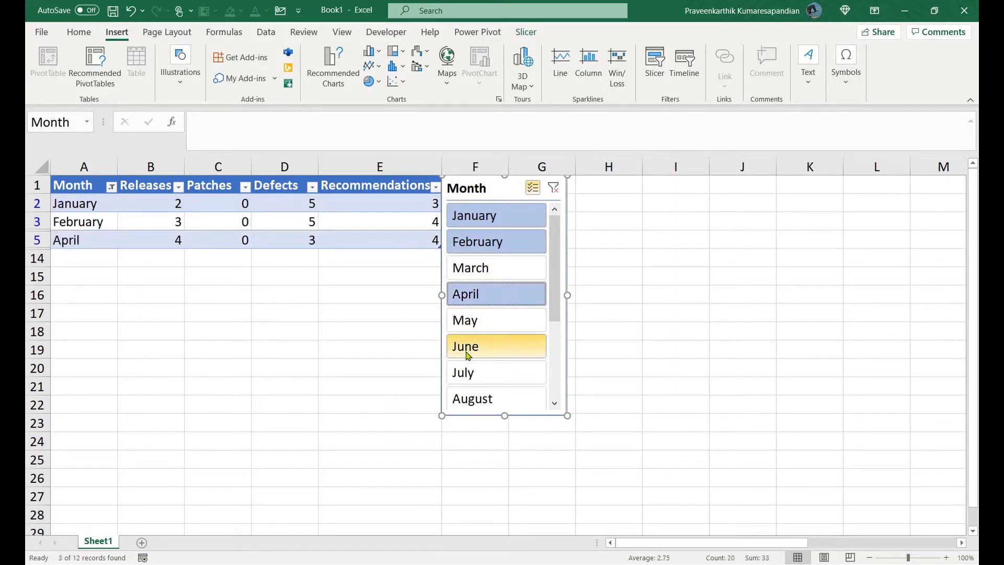
pyautogui.click(468, 354)
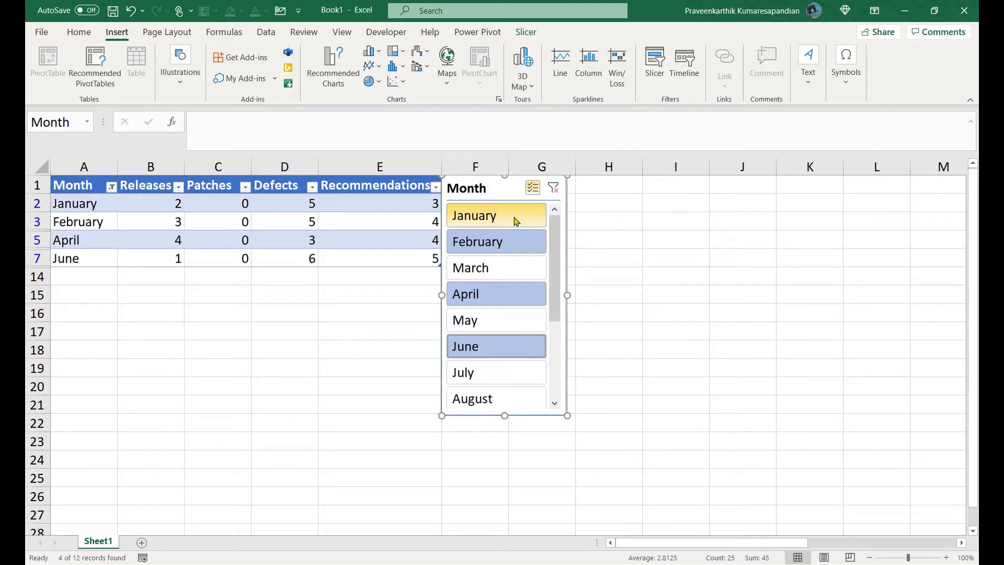
pyautogui.click(552, 189)
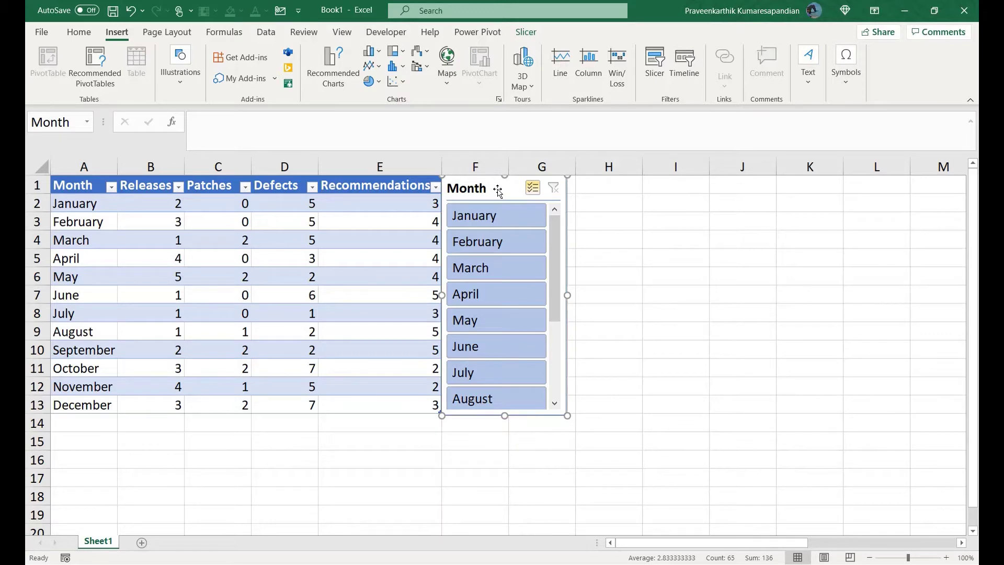
# Delete the Month slicer and dismiss the connections dialog from the outside-table slicer attempt.
pyautogui.press('Delete')
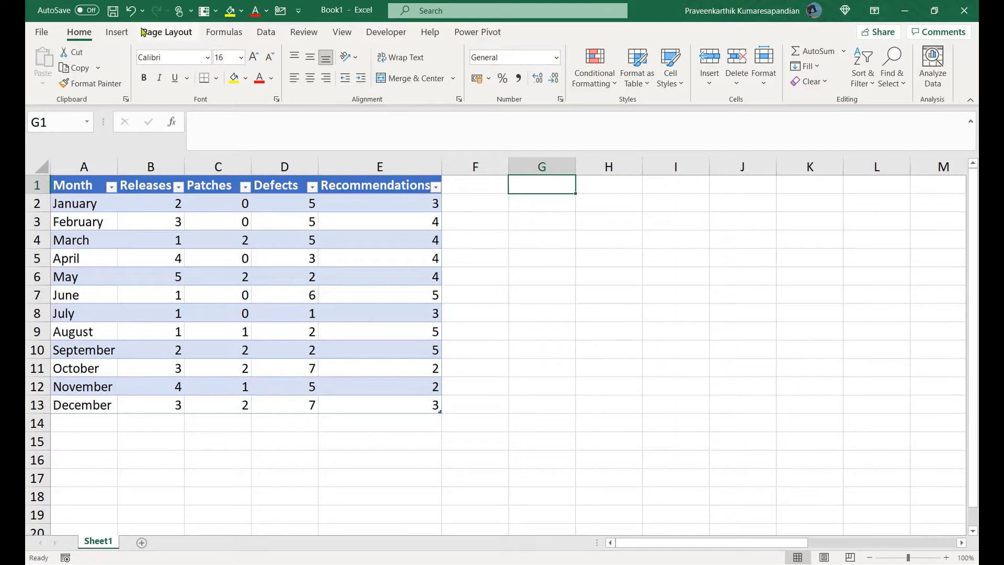
pyautogui.click(116, 32)
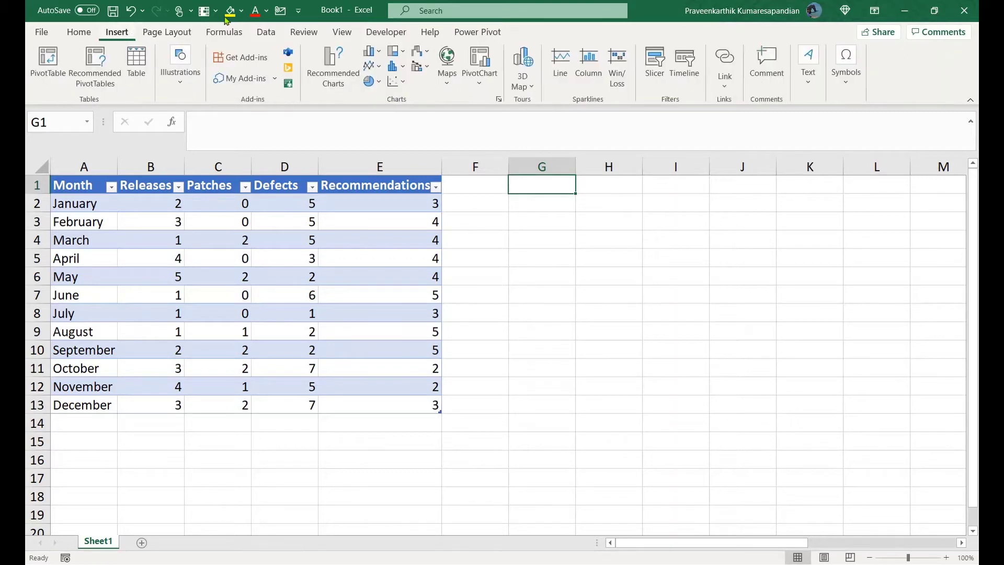
pyautogui.click(654, 65)
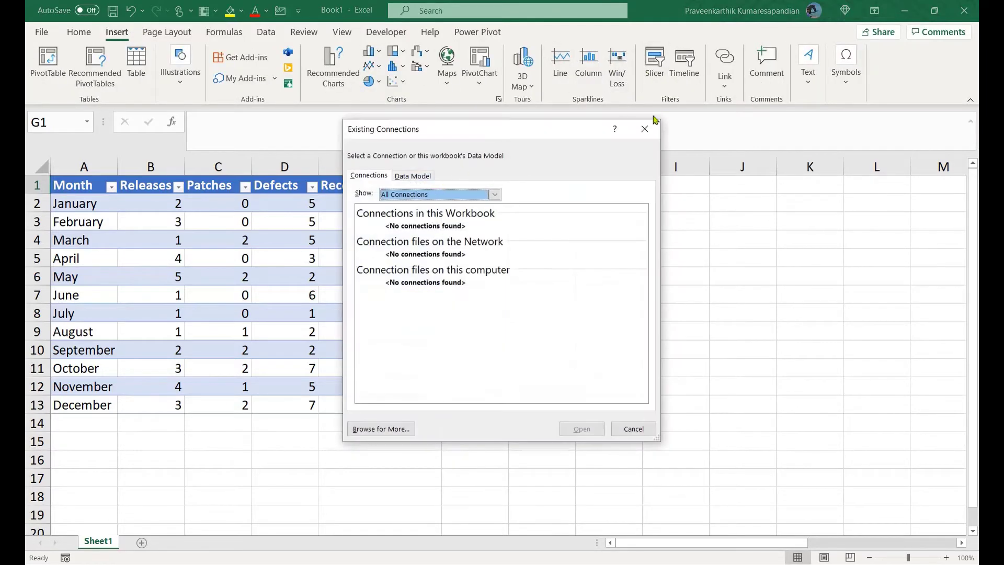
pyautogui.click(650, 132)
# Insert a new Month slicer from the table and place it beside the table at column F.
pyautogui.click(263, 255)
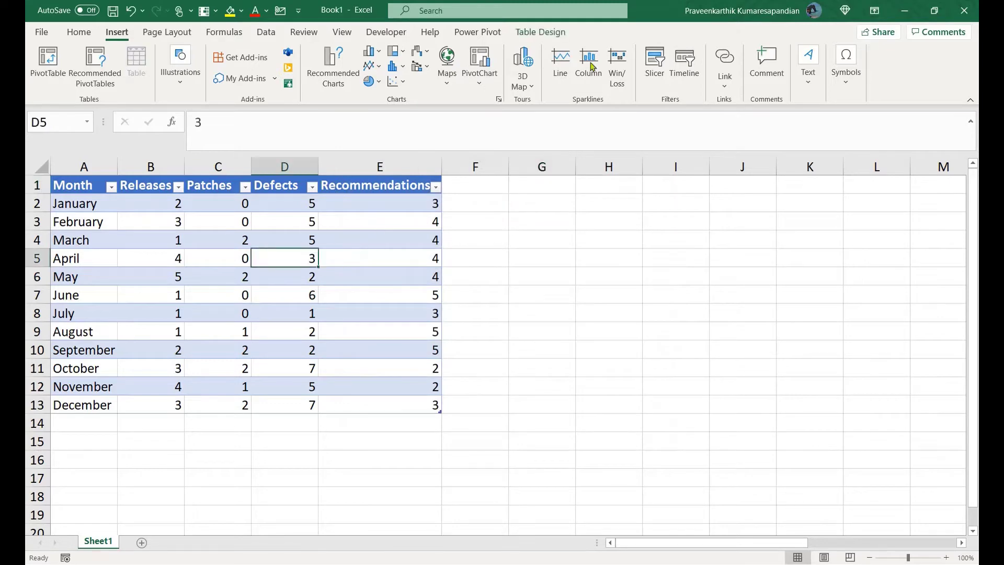
pyautogui.click(653, 86)
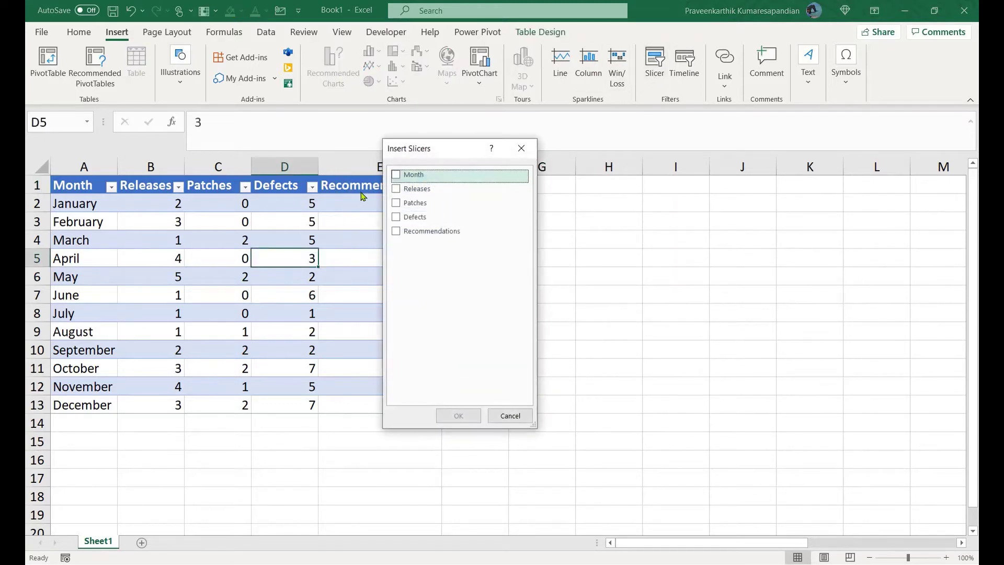
pyautogui.click(395, 175)
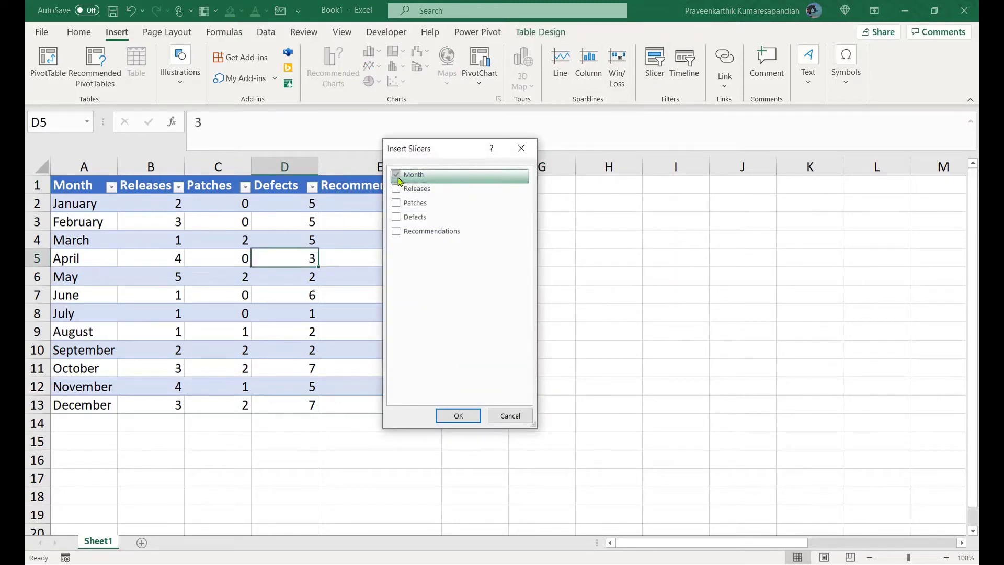
pyautogui.click(458, 416)
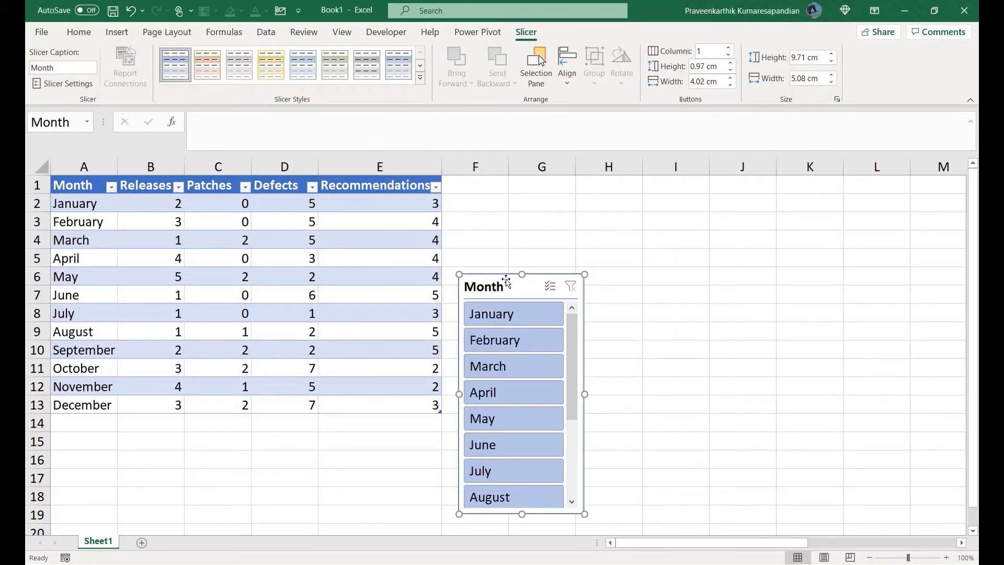
pyautogui.moveTo(505, 279); pyautogui.dragTo(488, 177)
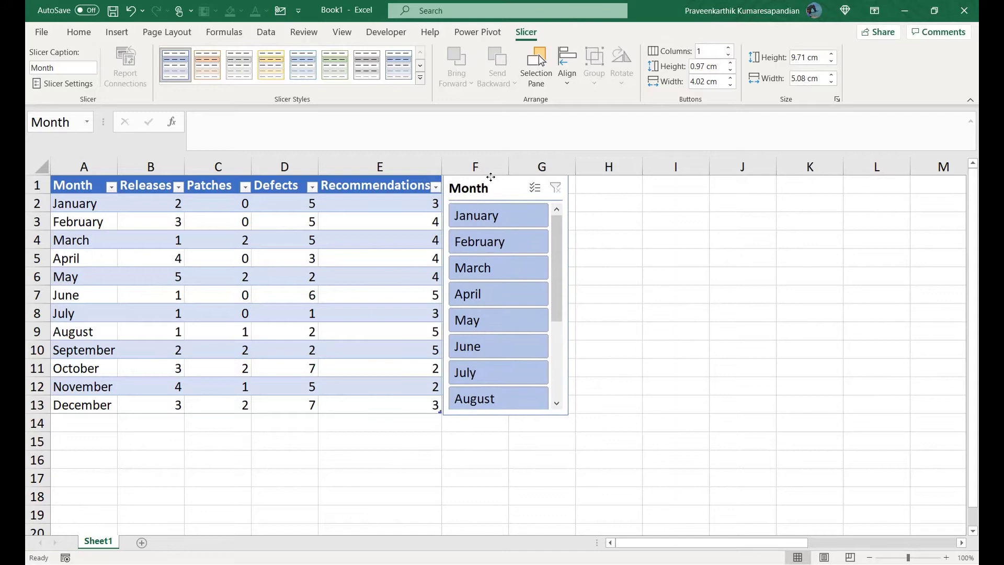
pyautogui.click(491, 177)
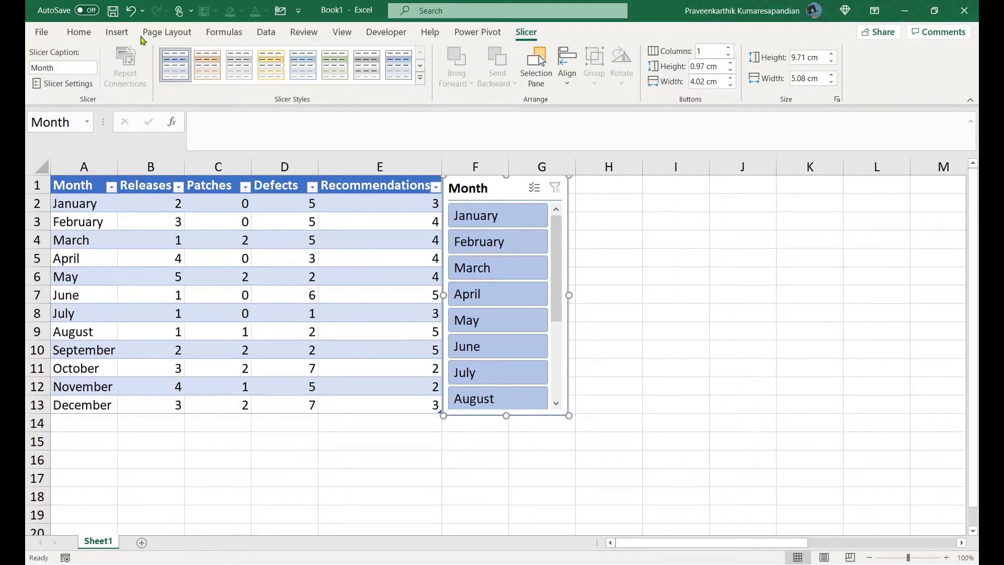
# Create an empty PivotTable from the month table at cell H1 on the existing worksheet.
pyautogui.click(116, 32)
pyautogui.click(231, 331)
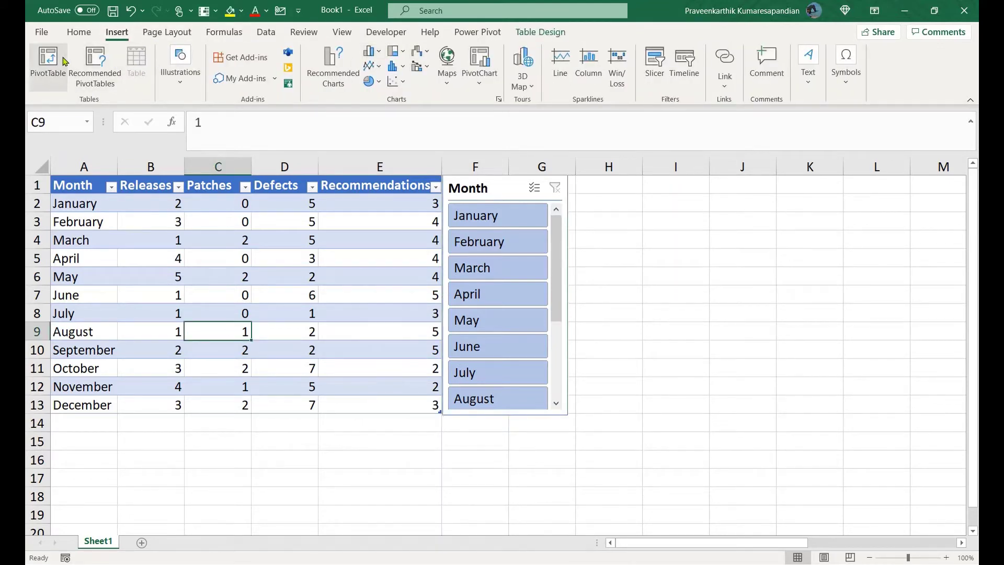
pyautogui.click(47, 58)
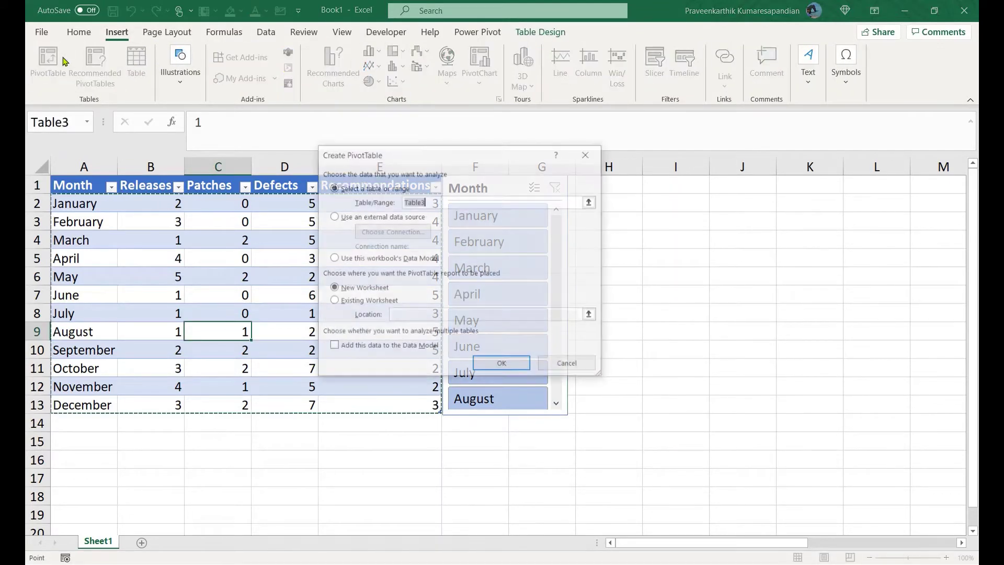
pyautogui.click(345, 306)
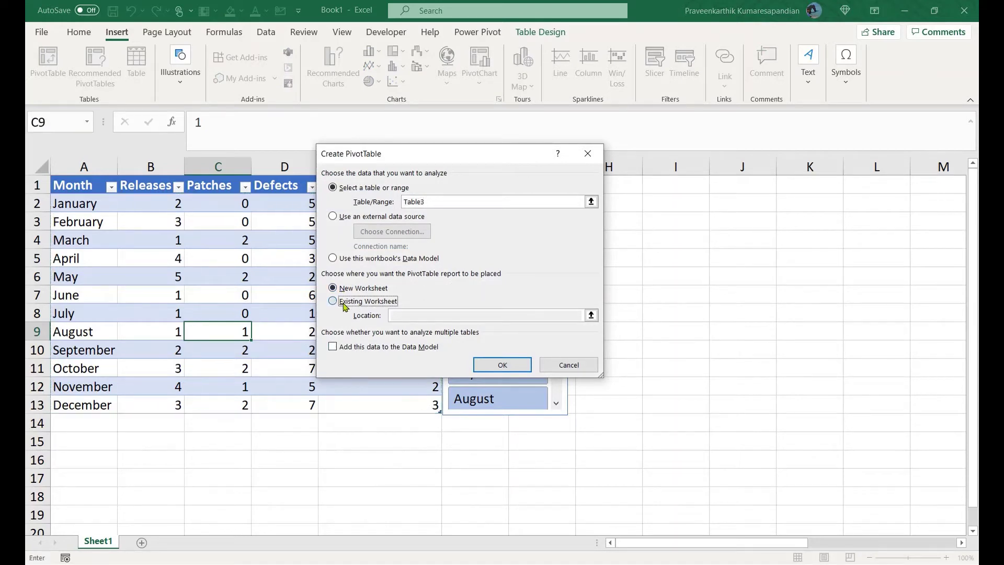
pyautogui.click(492, 360)
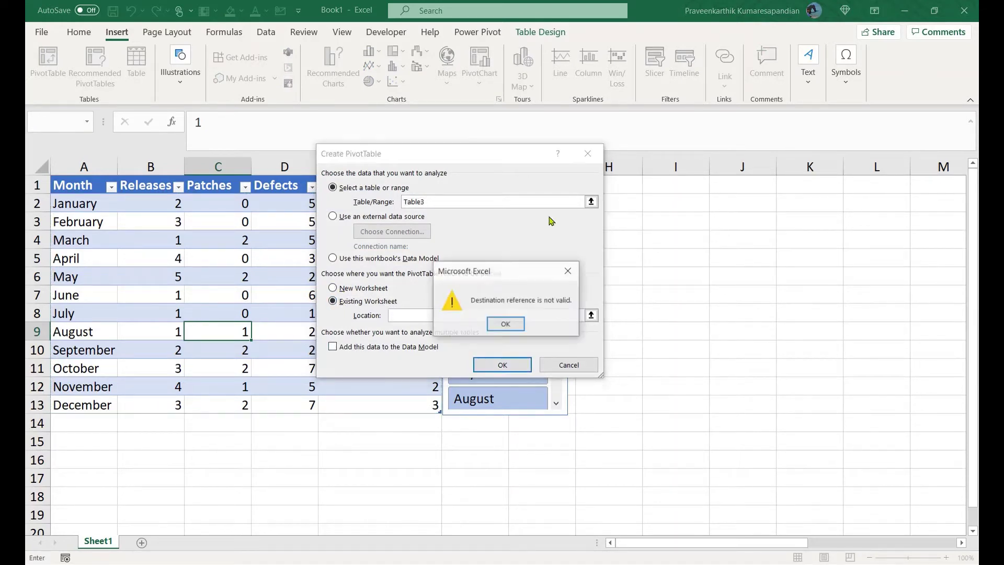
pyautogui.click(506, 323)
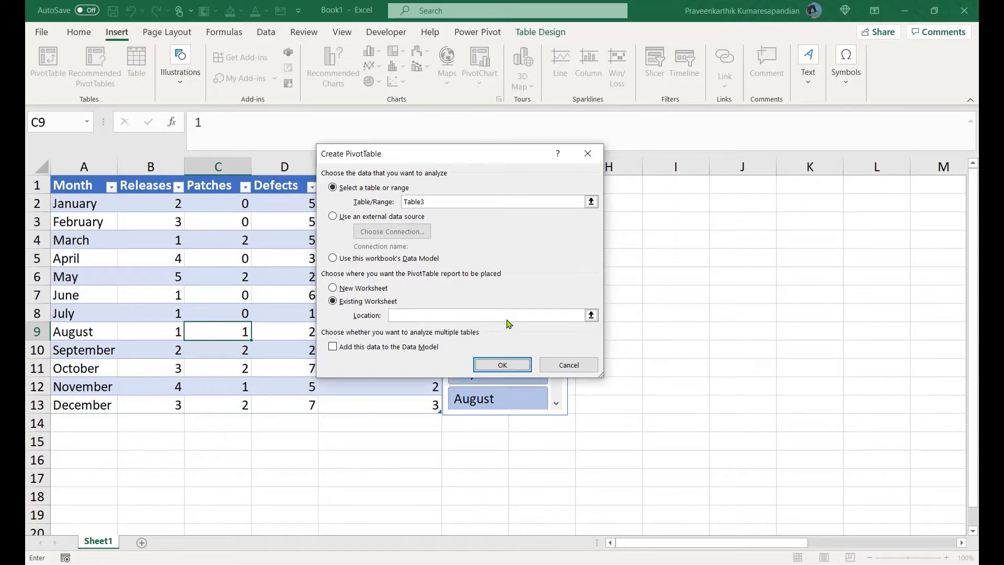
pyautogui.click(613, 179)
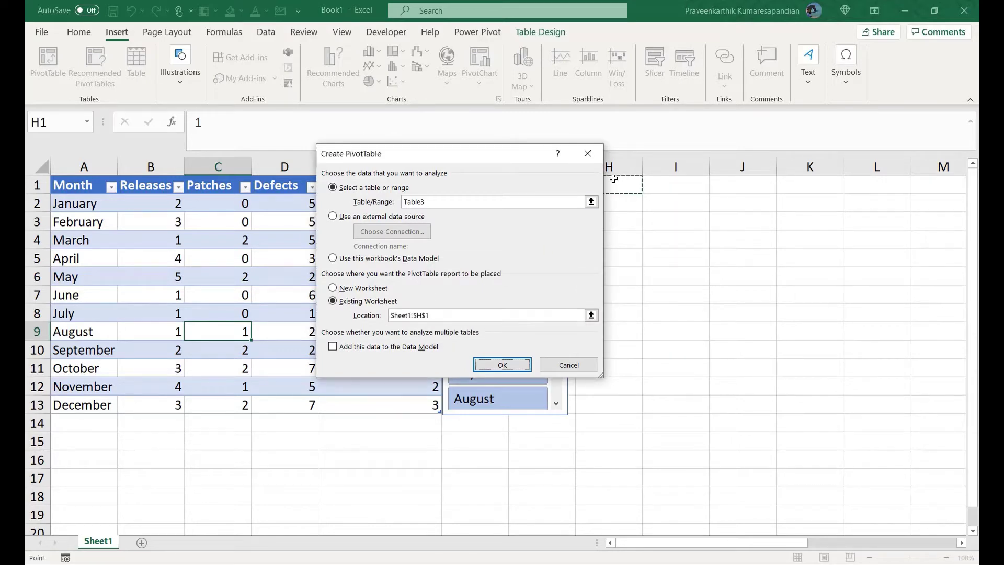
pyautogui.click(513, 366)
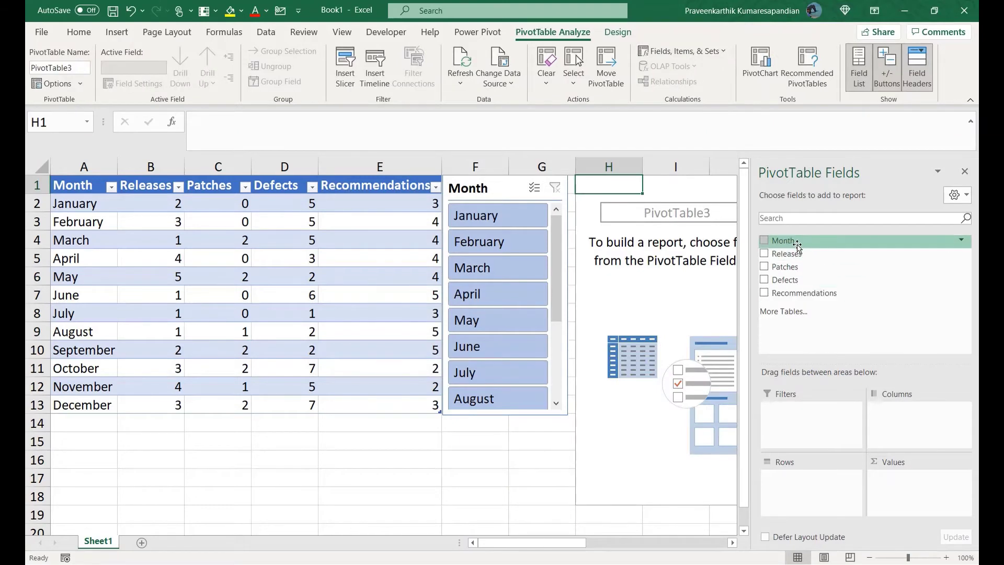
# Put Month in the pivot's Rows to list January–December with a Grand Total, then close the field list.
pyautogui.moveTo(796, 246); pyautogui.dragTo(855, 511)
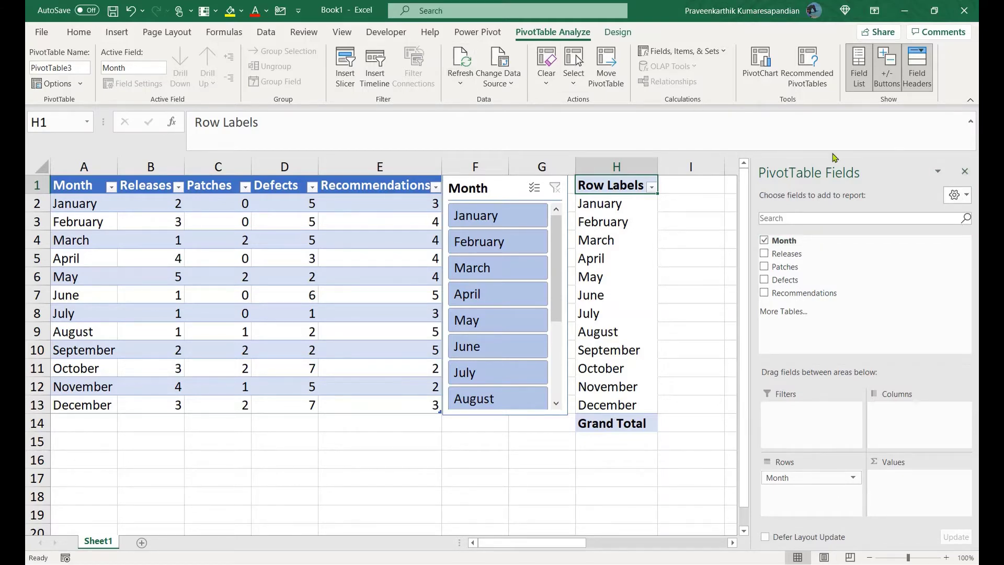
pyautogui.click(965, 171)
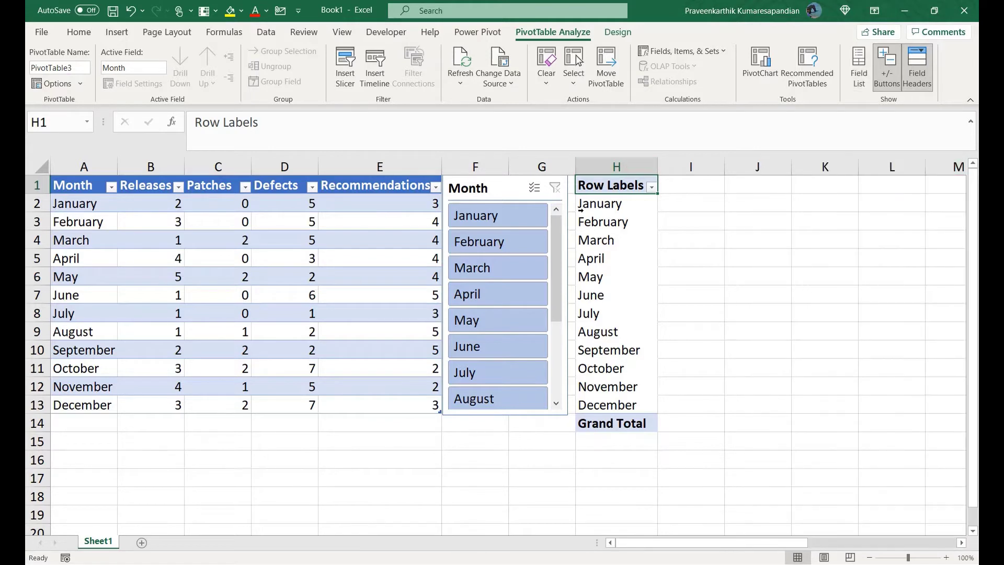
pyautogui.click(614, 209)
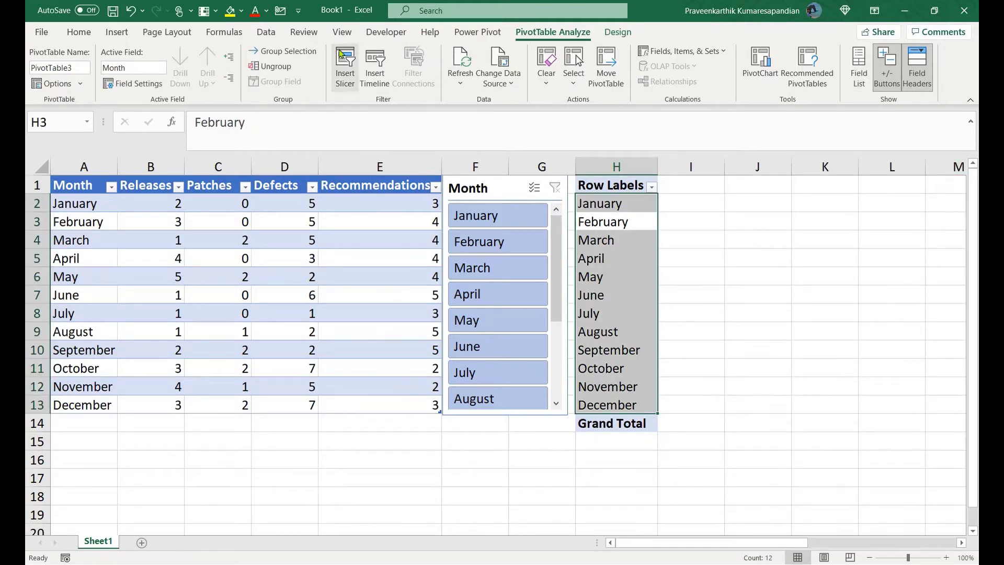
# Insert a Month slicer for the pivot, place it beside the row labels, and style it orange.
pyautogui.click(345, 57)
pyautogui.click(403, 175)
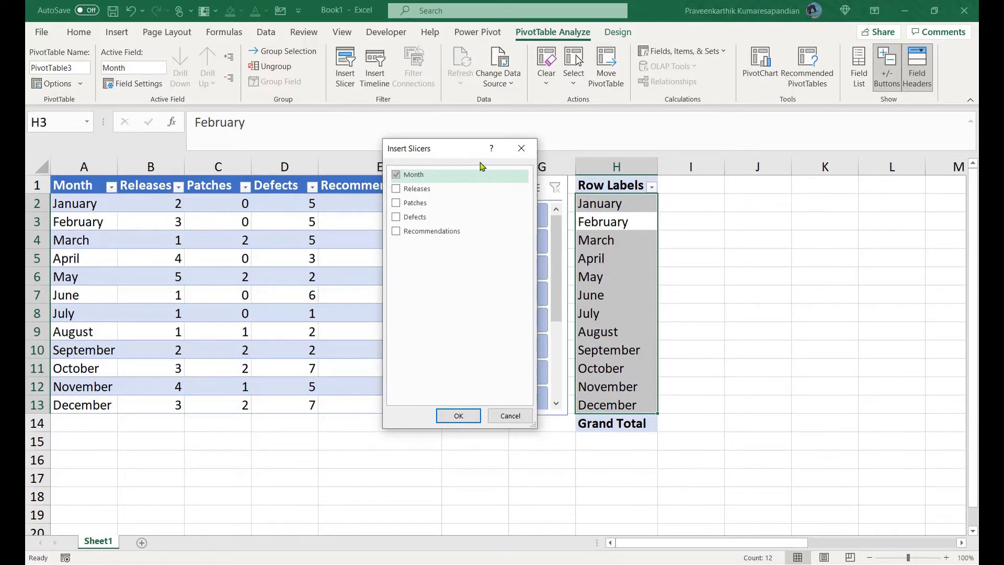
pyautogui.click(456, 415)
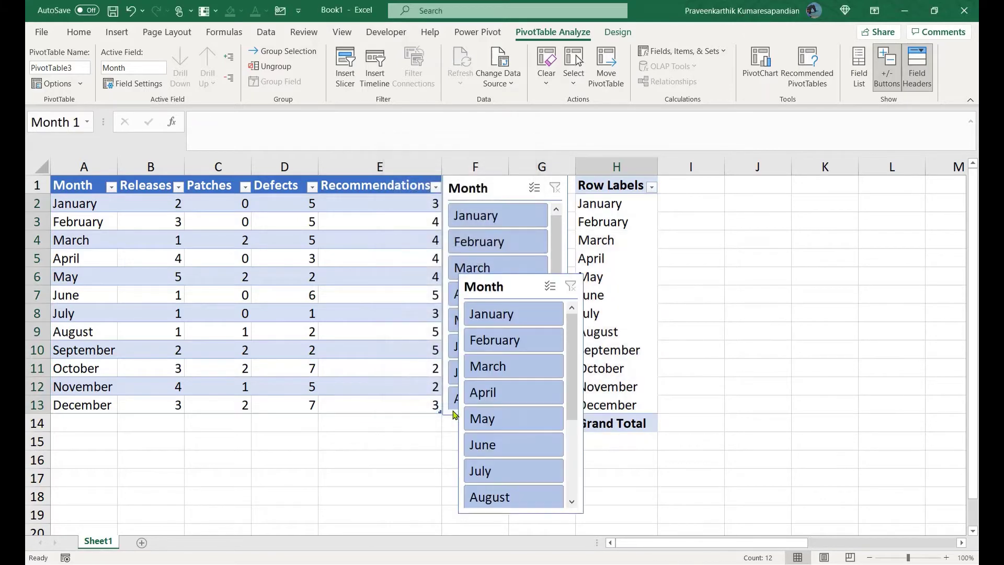
pyautogui.moveTo(518, 286); pyautogui.dragTo(715, 189)
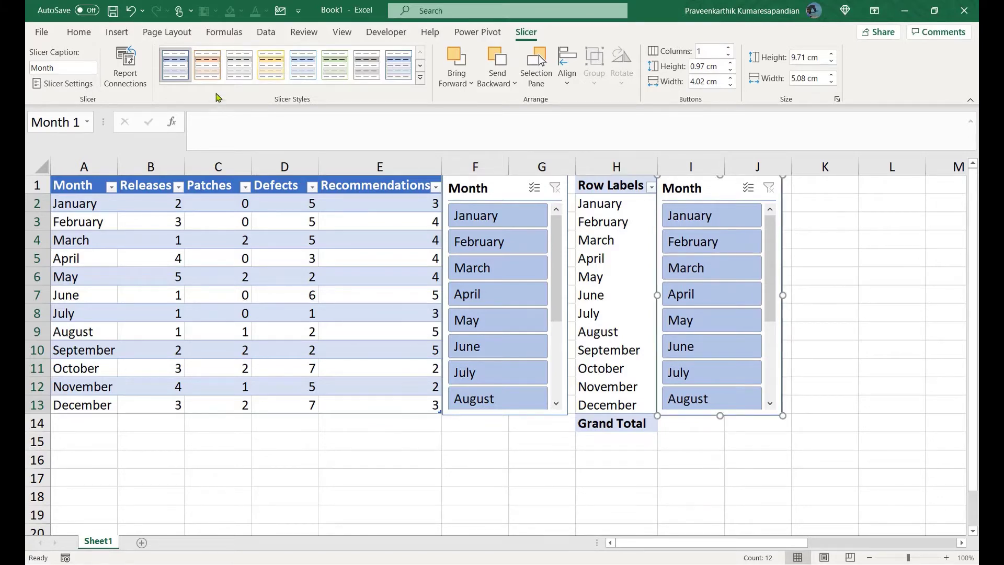
pyautogui.click(213, 66)
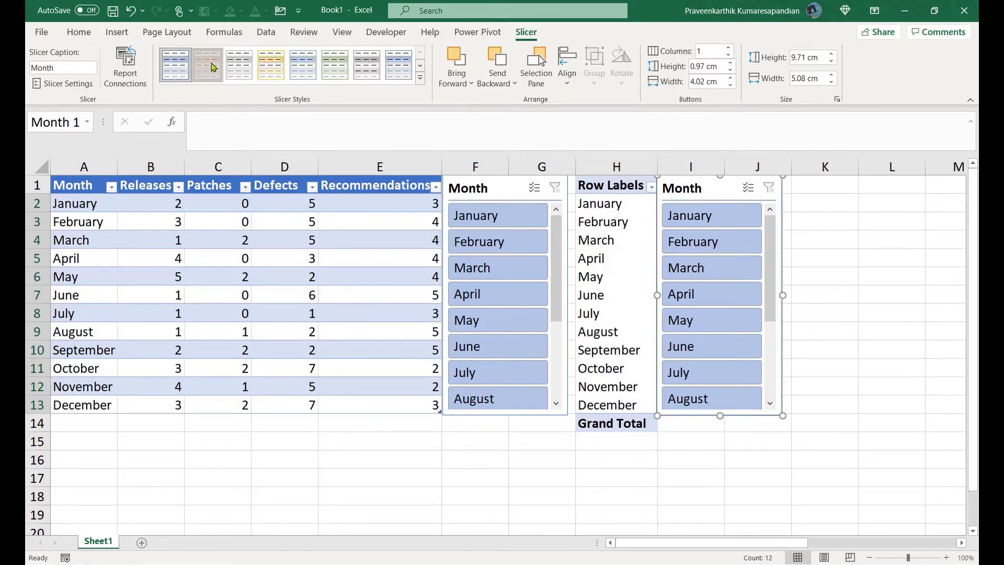
# Apply a matching orange PivotTable style to PivotTable3.
pyautogui.click(585, 183)
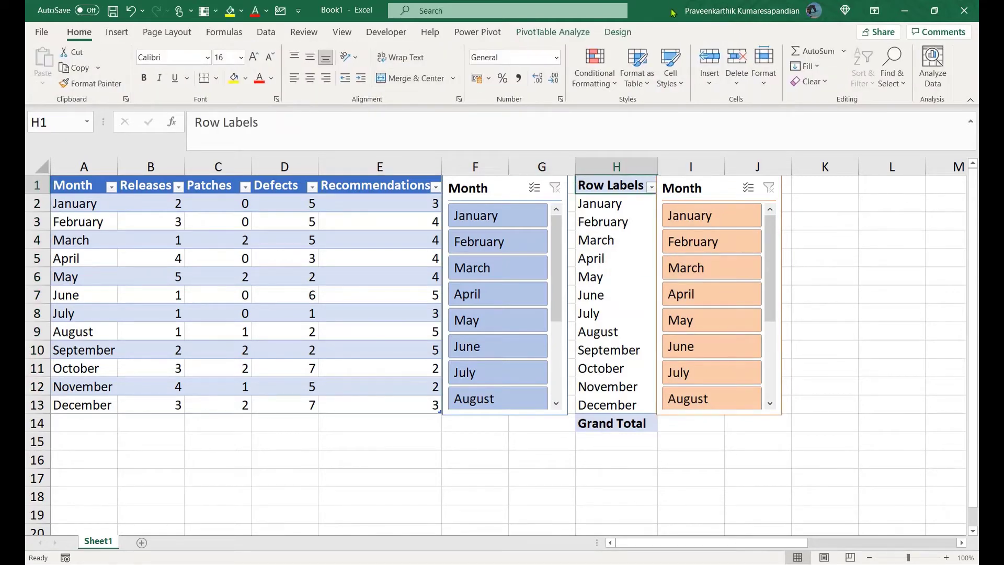
pyautogui.click(622, 33)
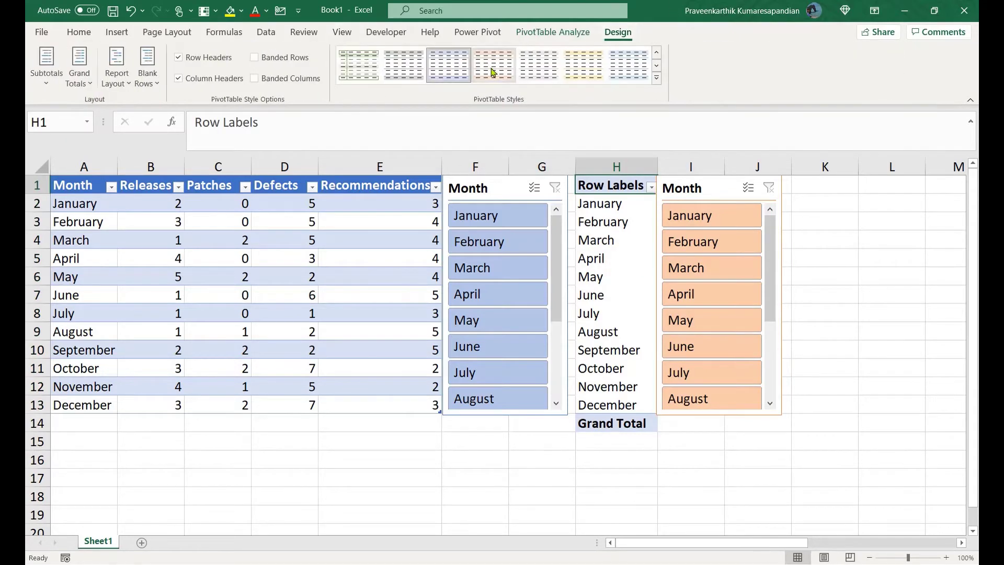
pyautogui.click(491, 72)
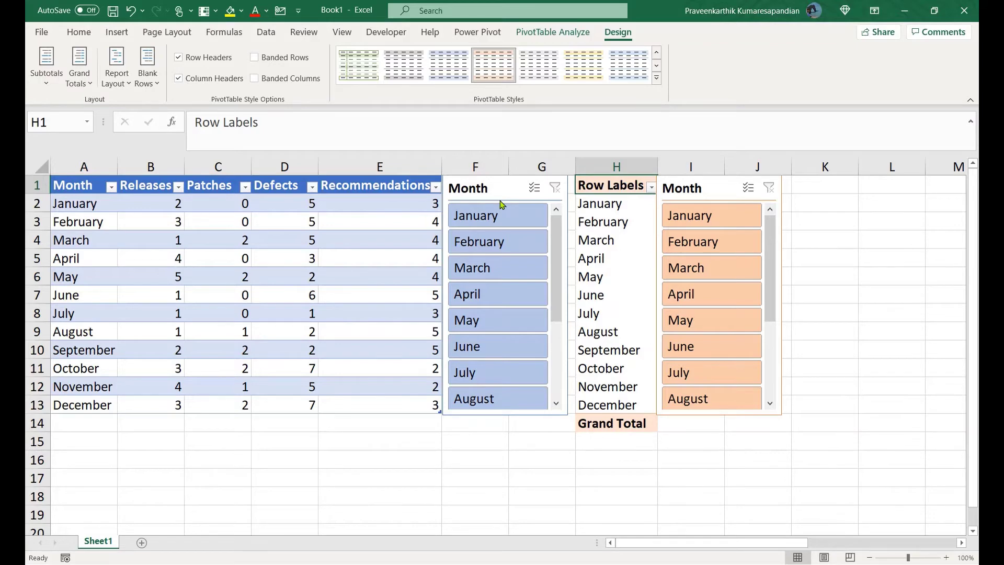
pyautogui.click(691, 204)
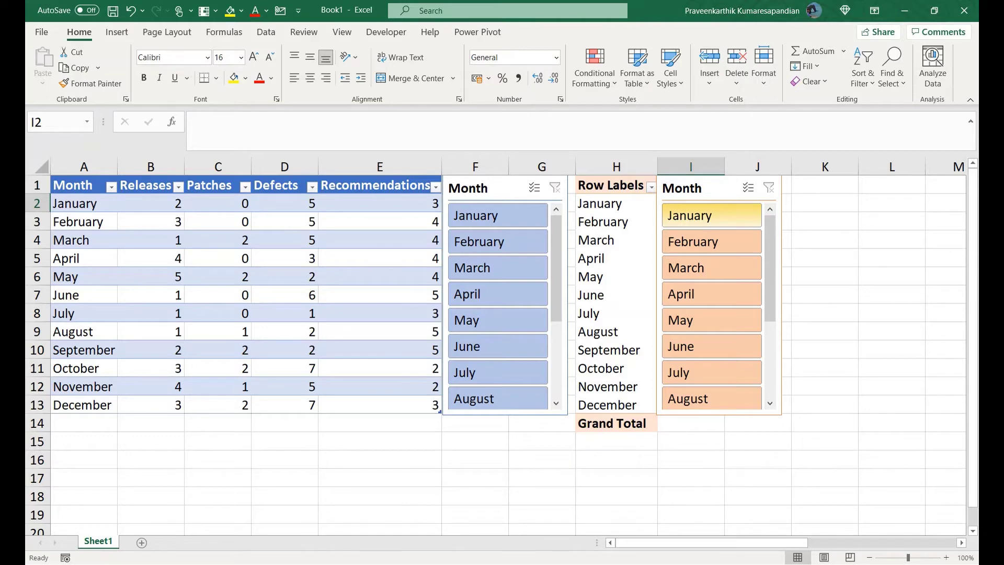
pyautogui.click(492, 189)
pyautogui.click(491, 216)
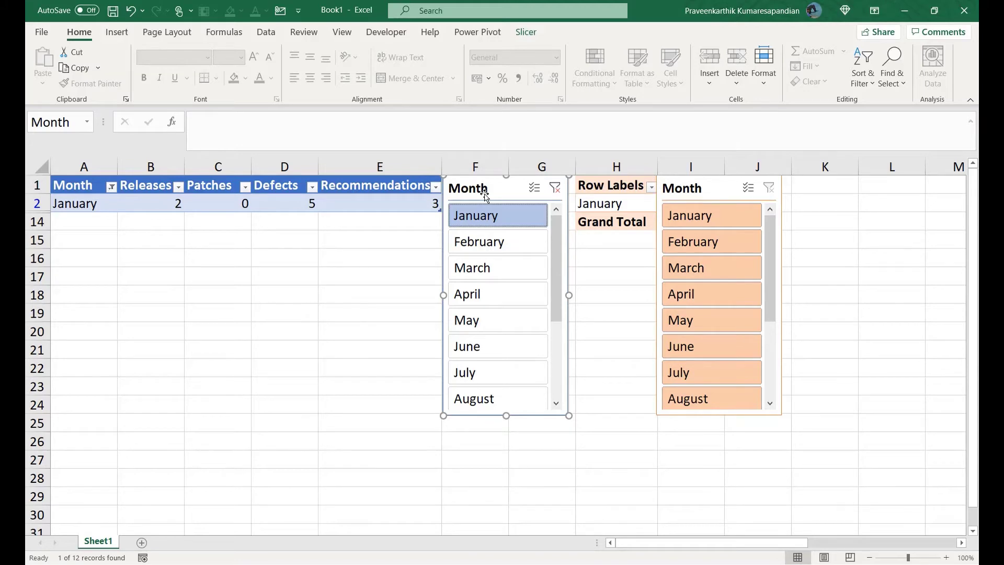
pyautogui.click(37, 203)
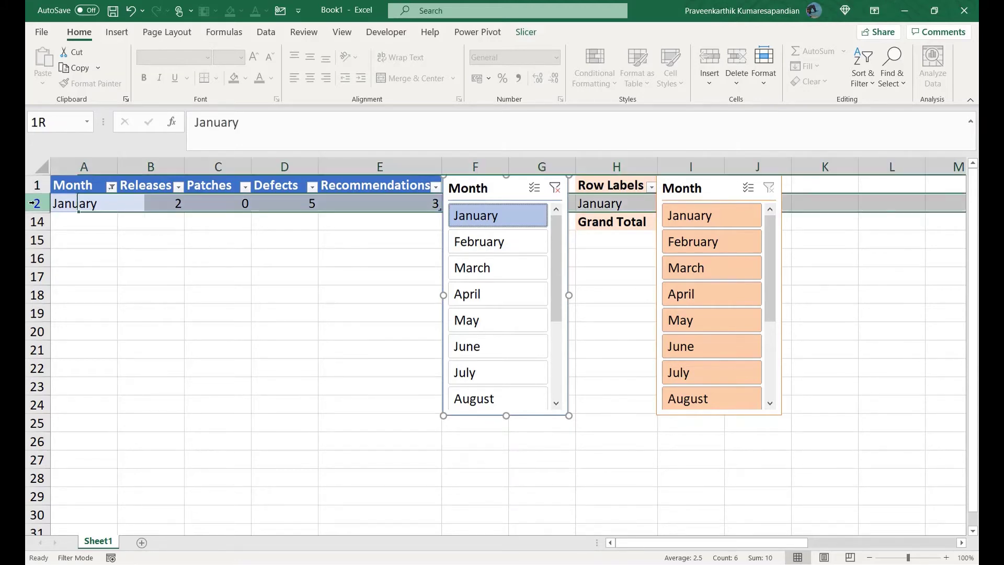
pyautogui.click(485, 313)
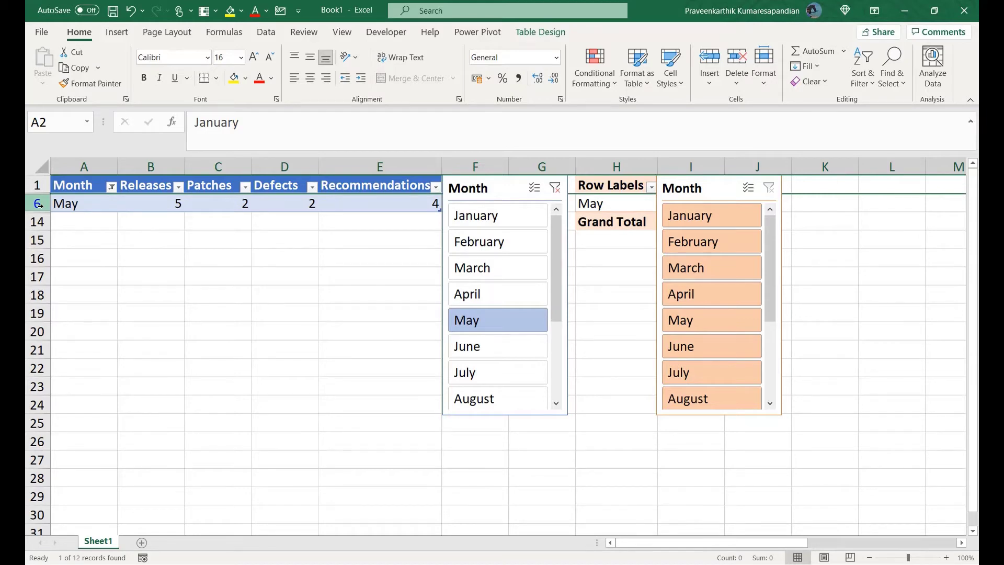
pyautogui.click(494, 399)
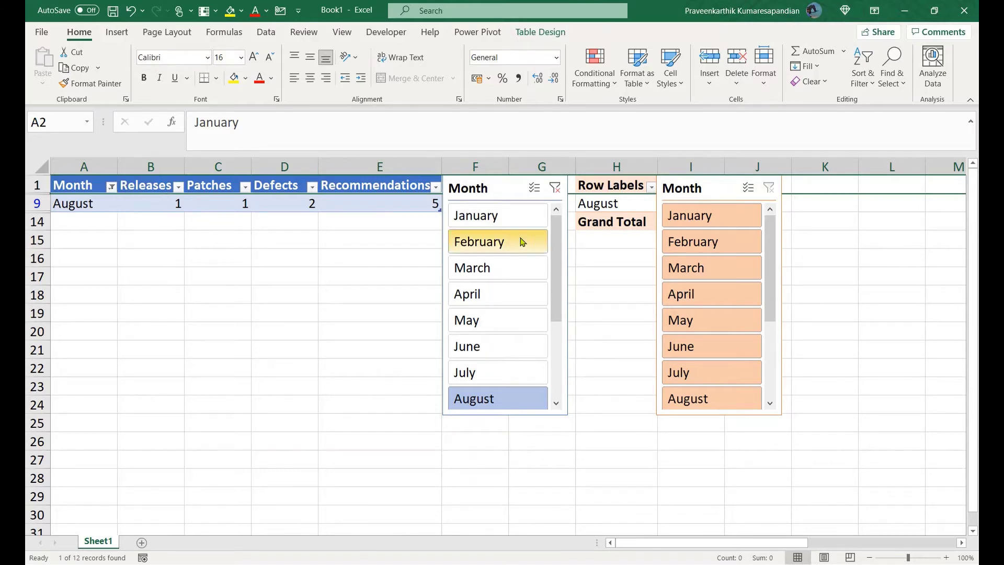
pyautogui.click(555, 188)
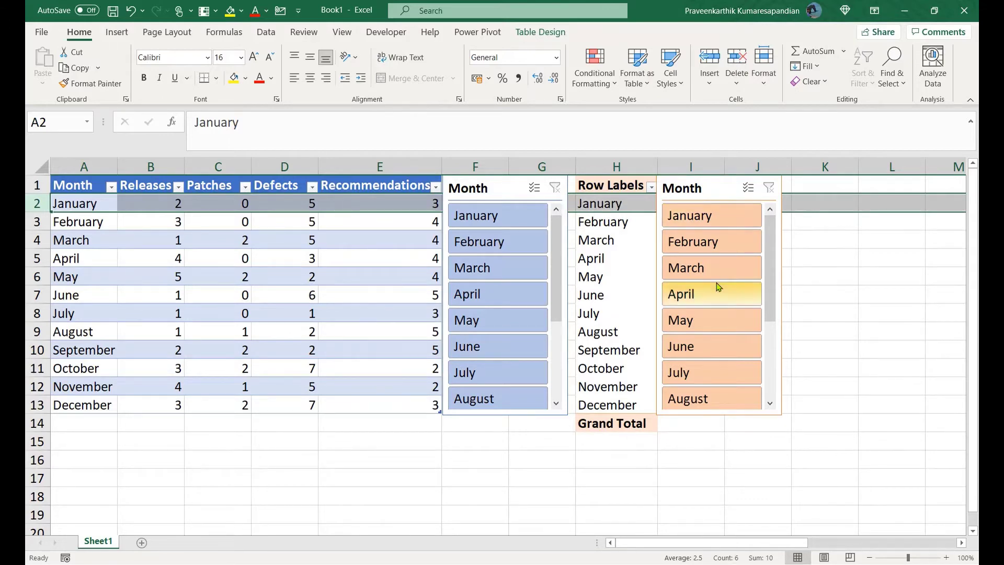
pyautogui.click(691, 397)
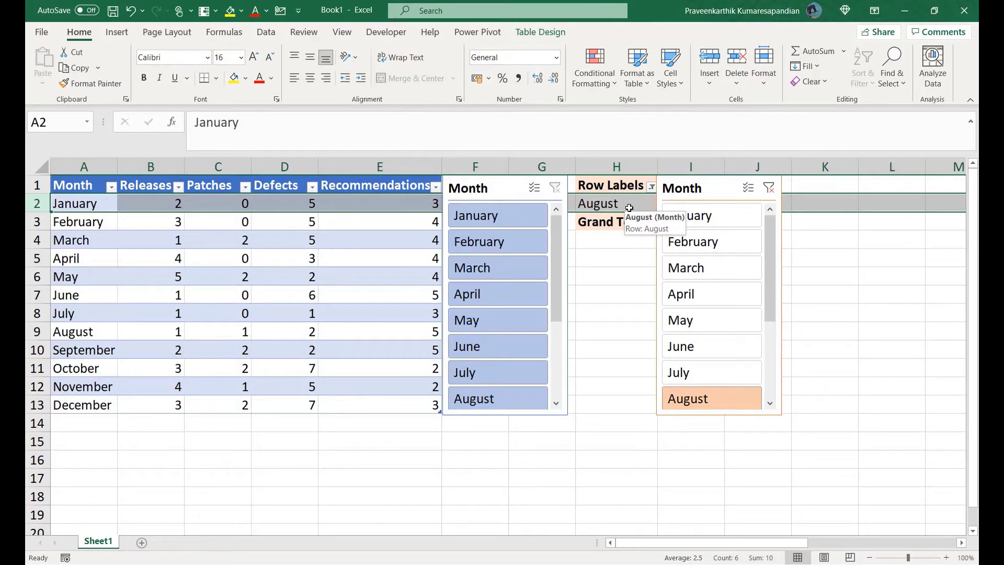
pyautogui.click(719, 329)
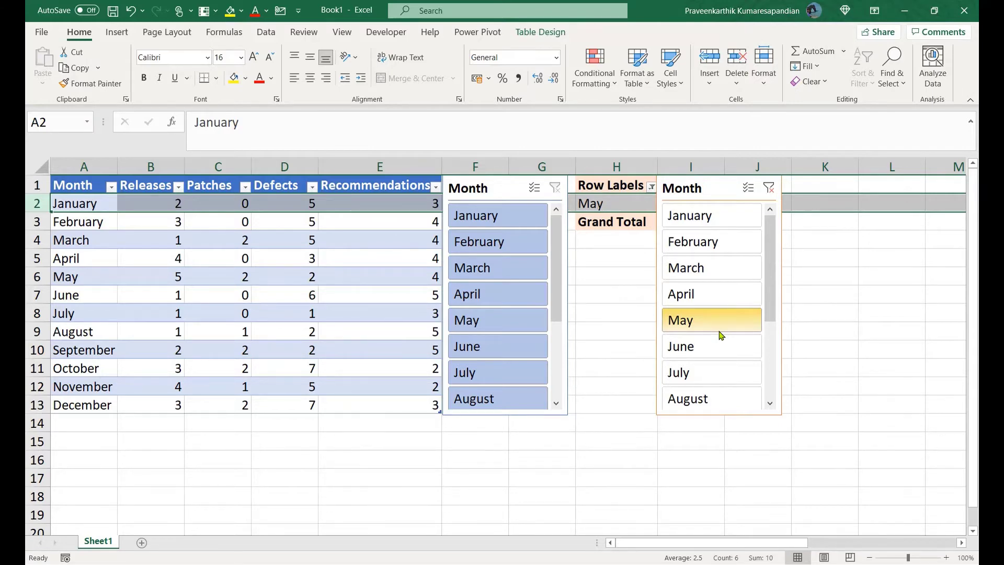
pyautogui.click(768, 188)
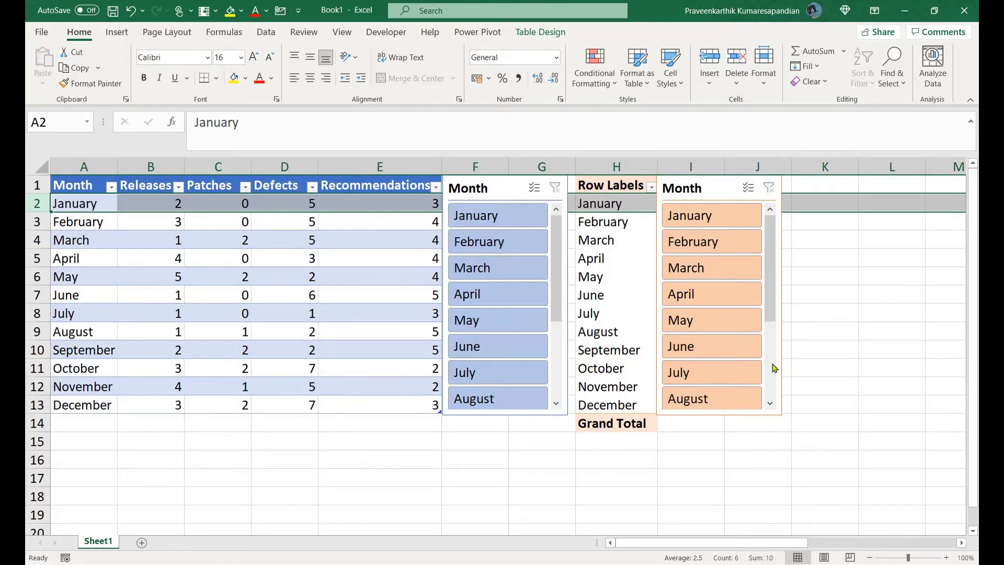
# Filter the pivot to January, then type 'Selected Mon' in K2 and clear it again.
pyautogui.click(719, 217)
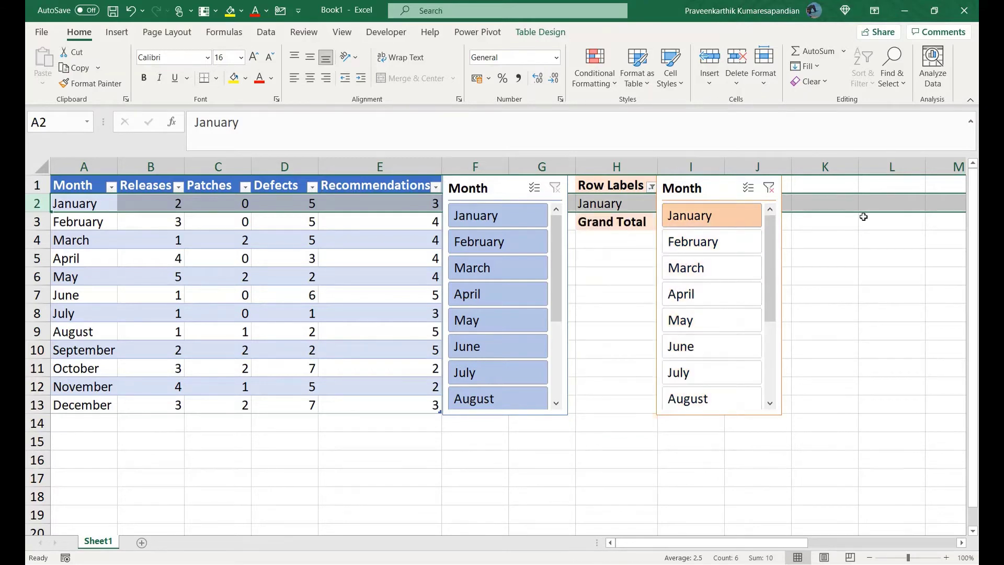
pyautogui.click(839, 207)
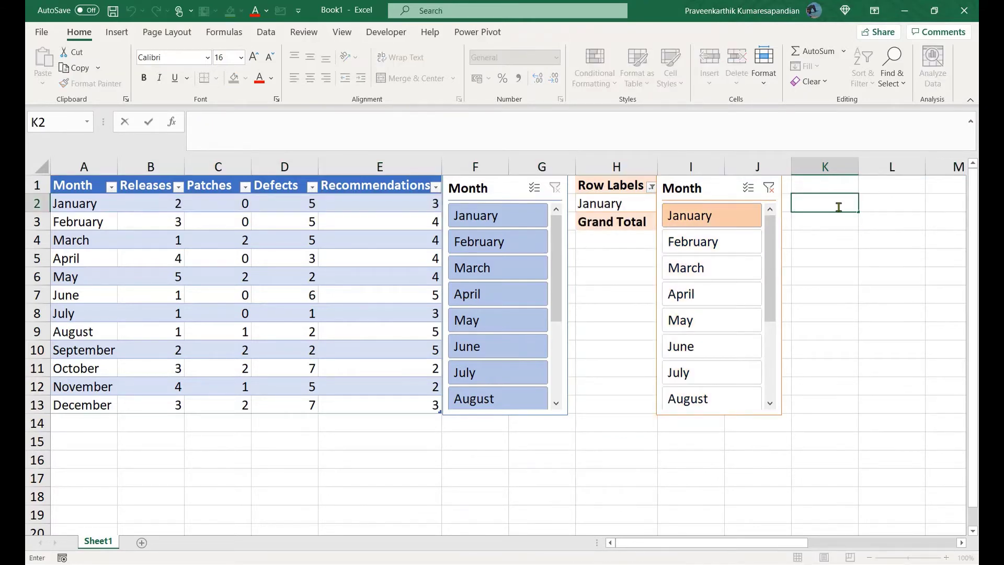
pyautogui.write('Selected')
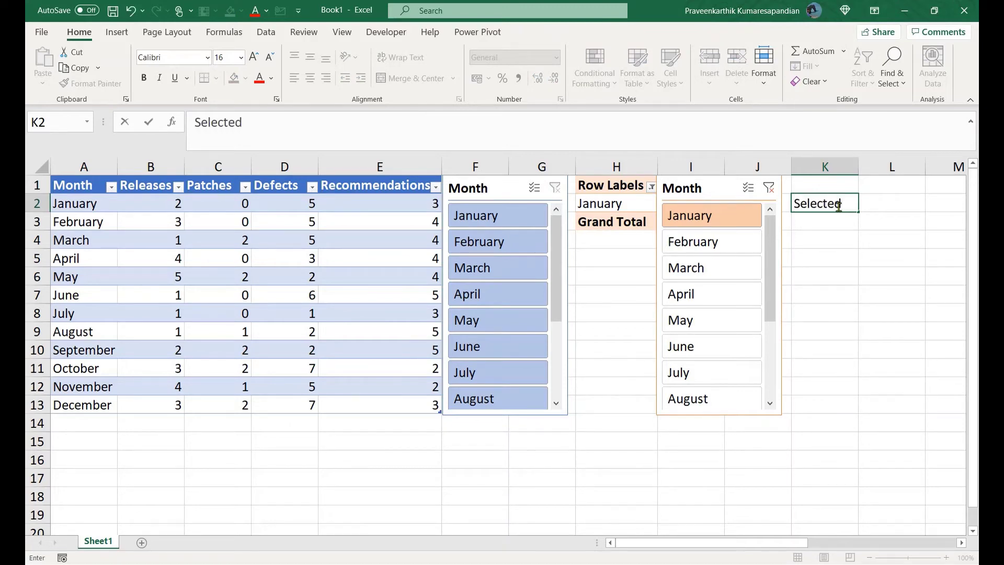
pyautogui.write(' Mon')
pyautogui.press('Tab')
pyautogui.click(838, 206)
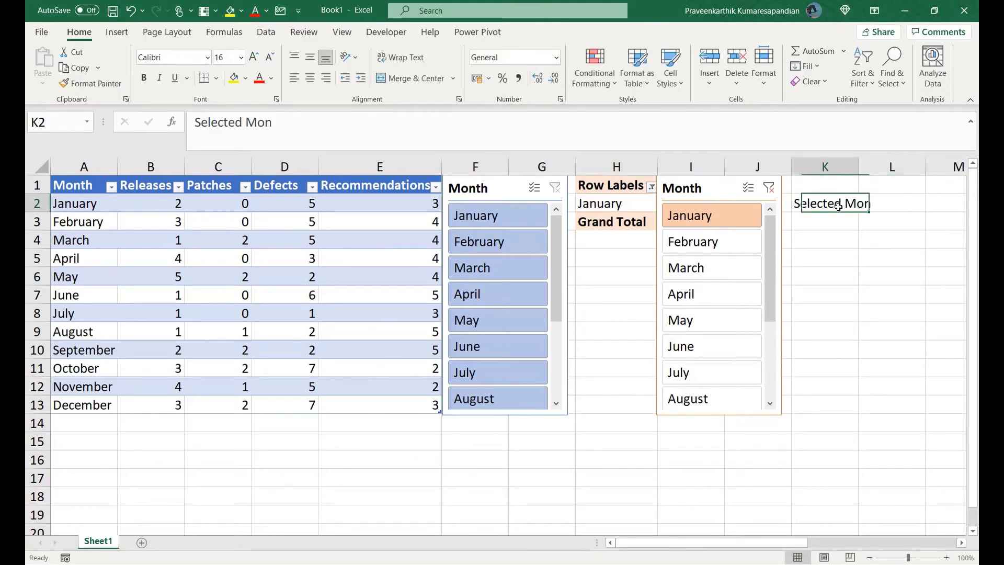
pyautogui.press('Delete')
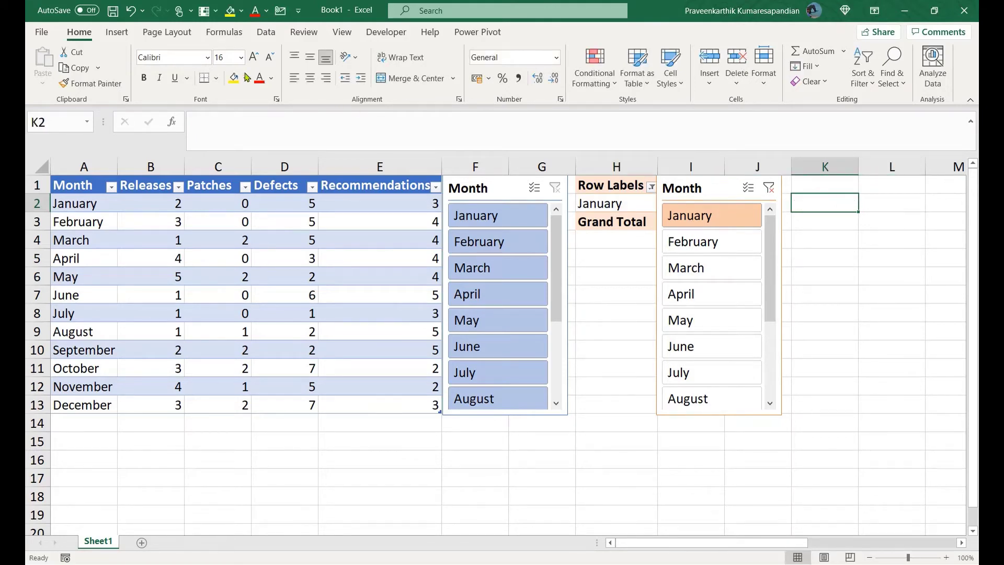
# Define the name Selected_Month referring to Sheet1!$H$2 in Name Manager.
pyautogui.click(228, 41)
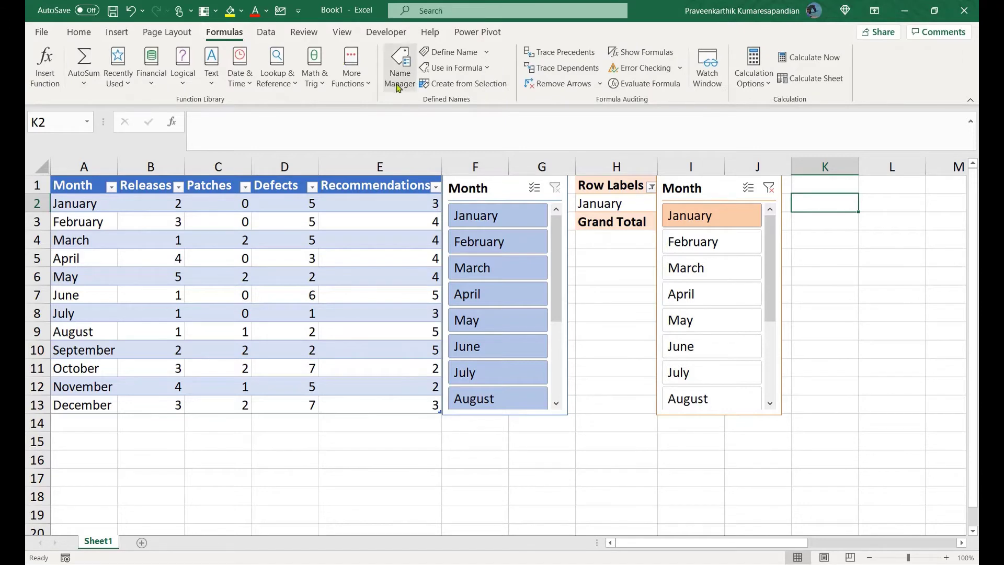
pyautogui.click(397, 87)
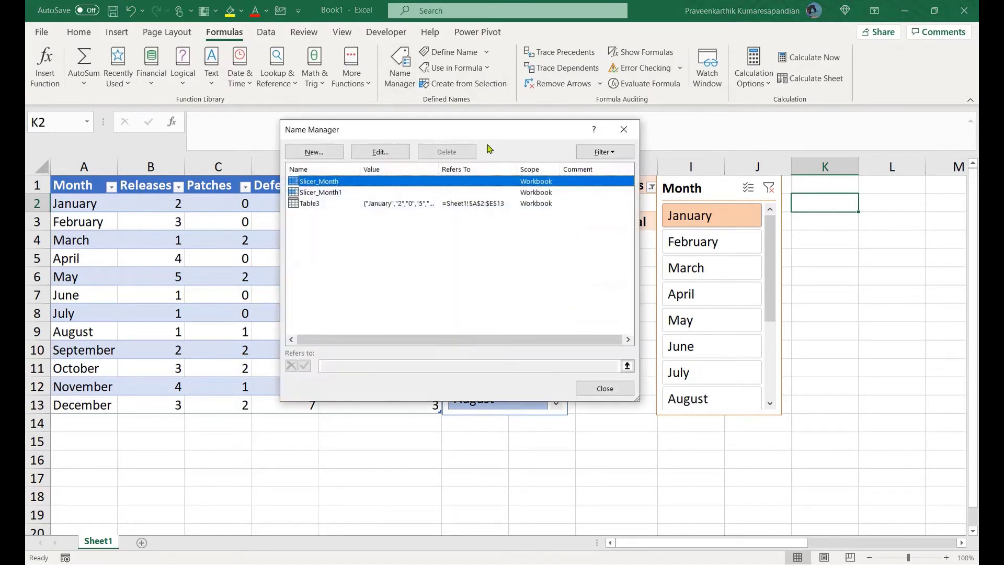
pyautogui.click(334, 158)
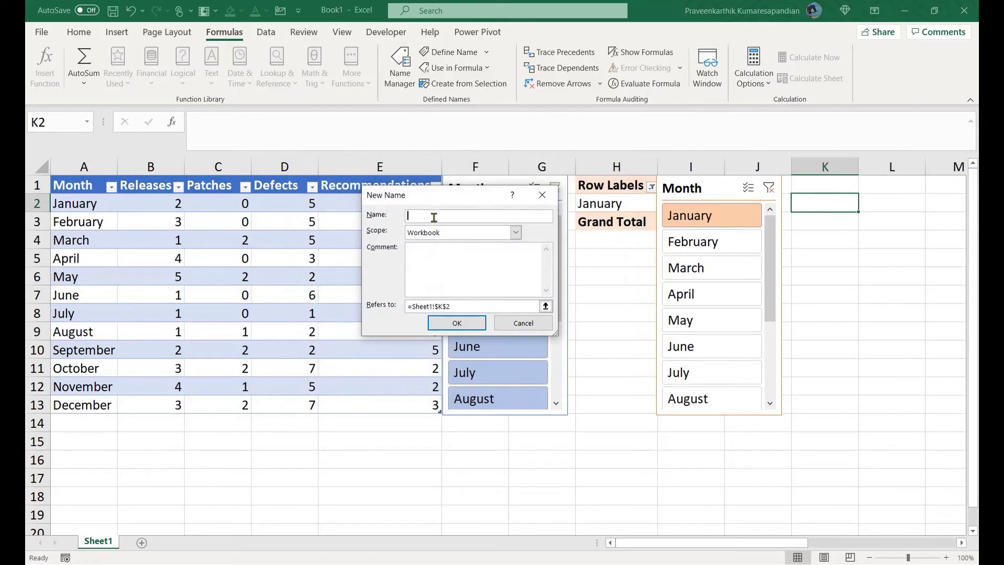
pyautogui.write('Selected_Month')
pyautogui.click(495, 291)
pyautogui.click(497, 306)
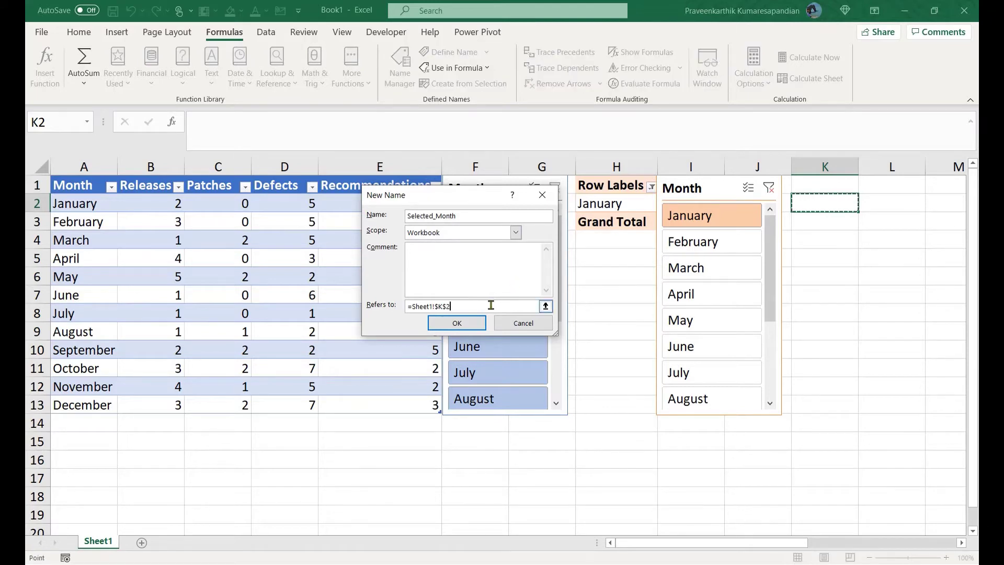
pyautogui.click(625, 206)
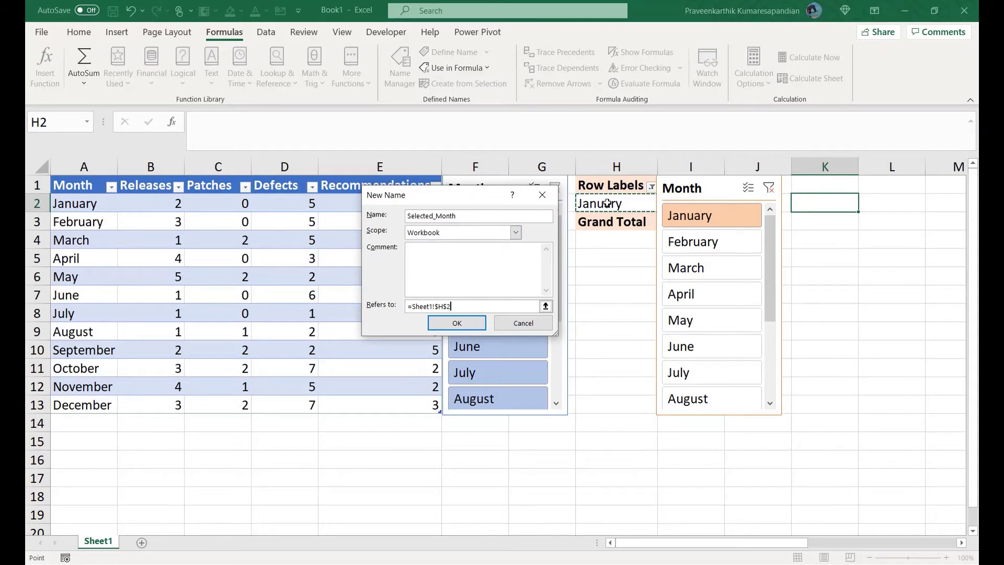
pyautogui.click(456, 324)
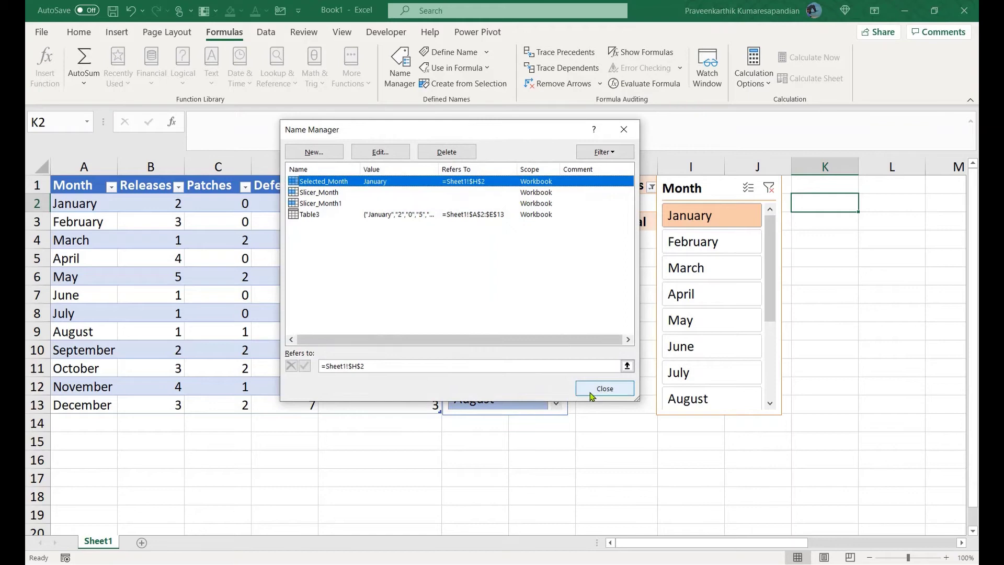
pyautogui.click(603, 388)
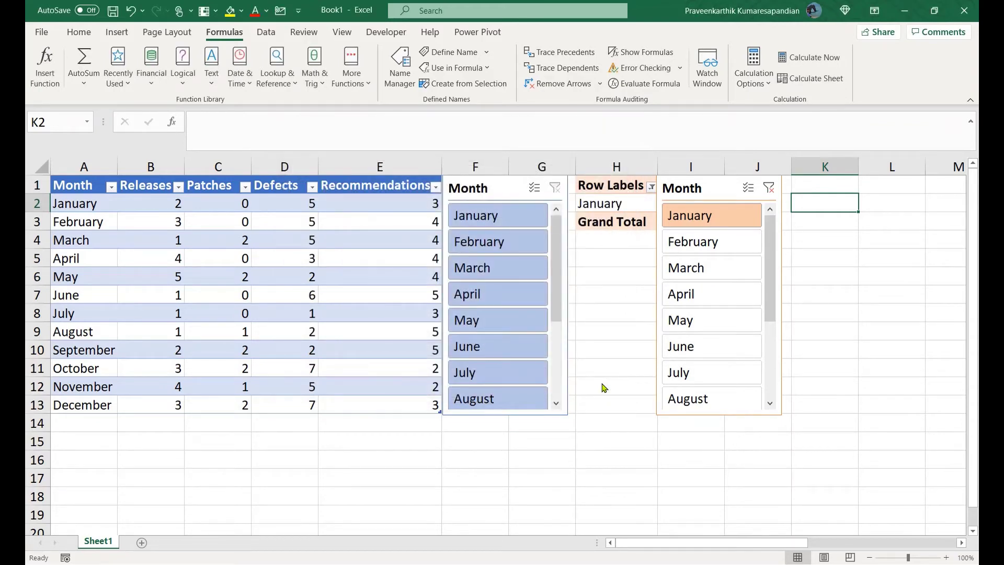
# Enter =Selected_Month in A15, then switch the pivot slicer to July and then August.
pyautogui.click(83, 449)
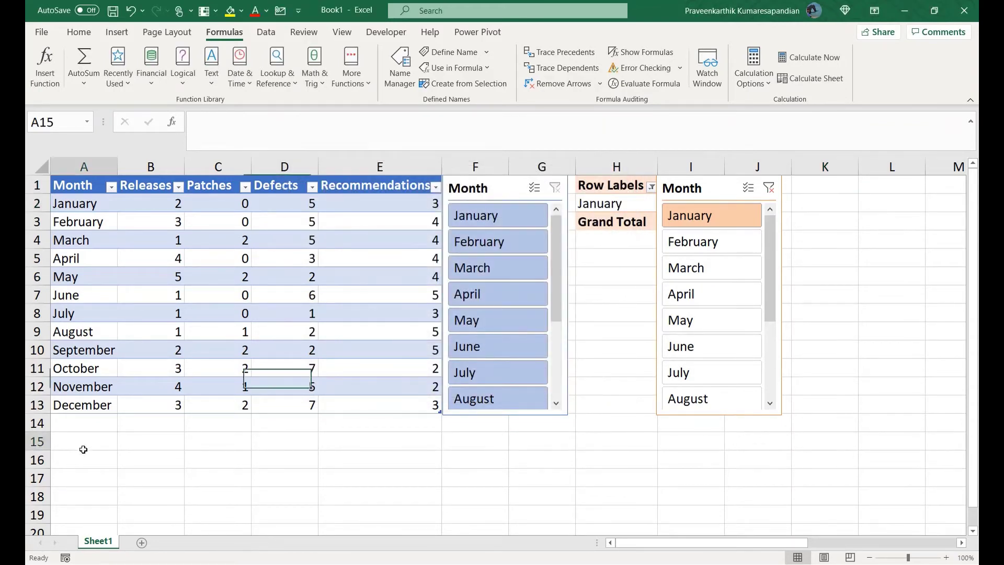
pyautogui.write('=S')
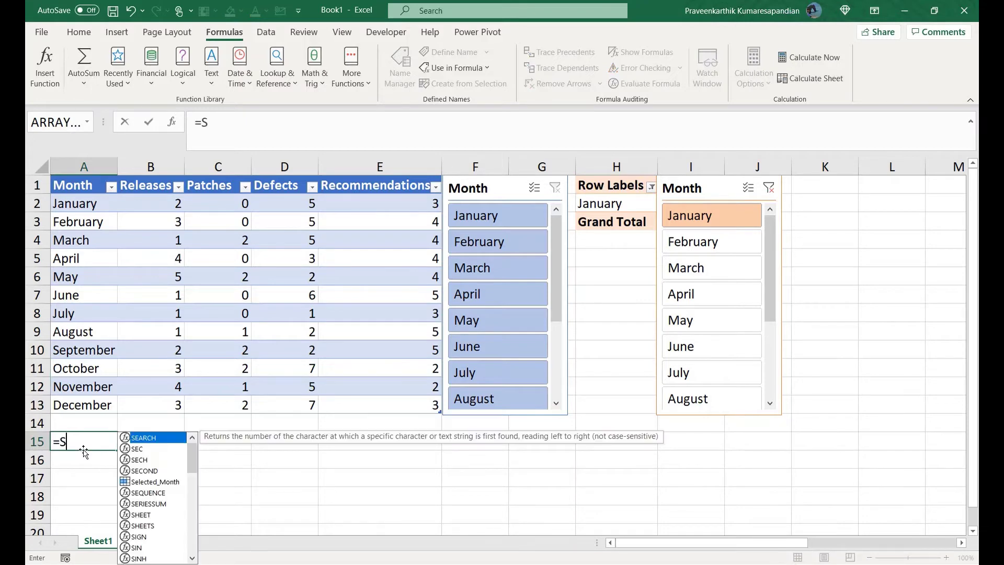
pyautogui.write('ele')
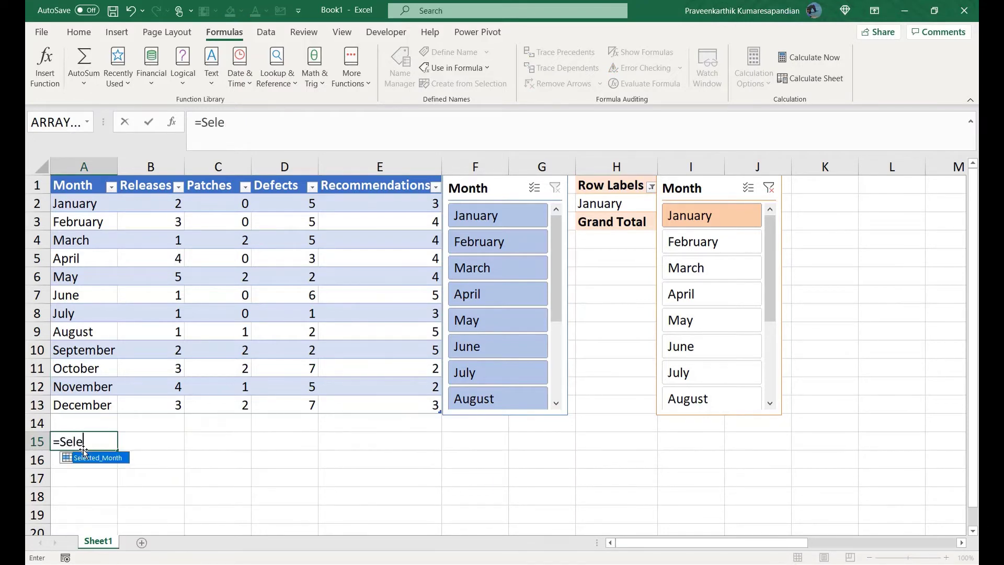
pyautogui.press('Tab')
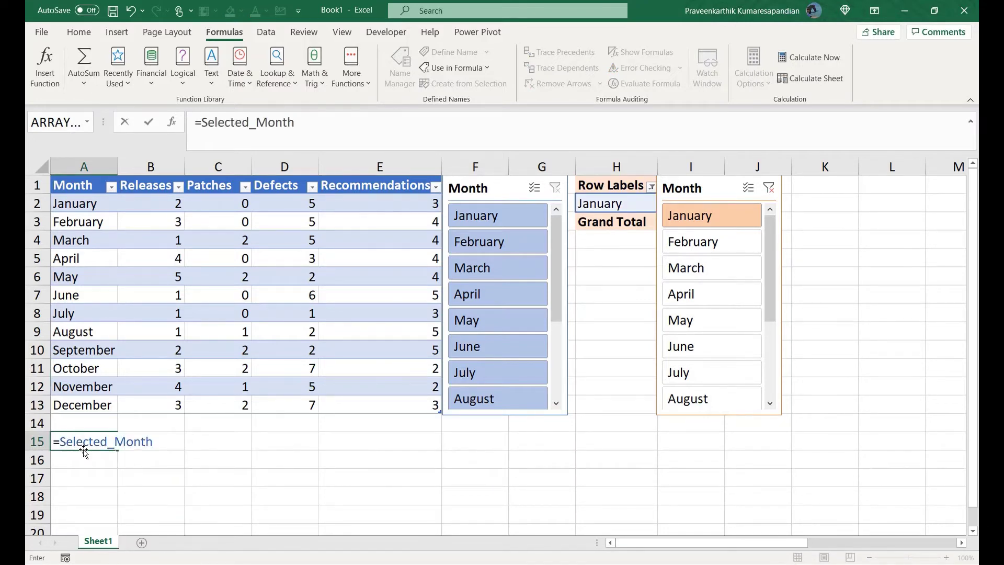
pyautogui.press('Tab')
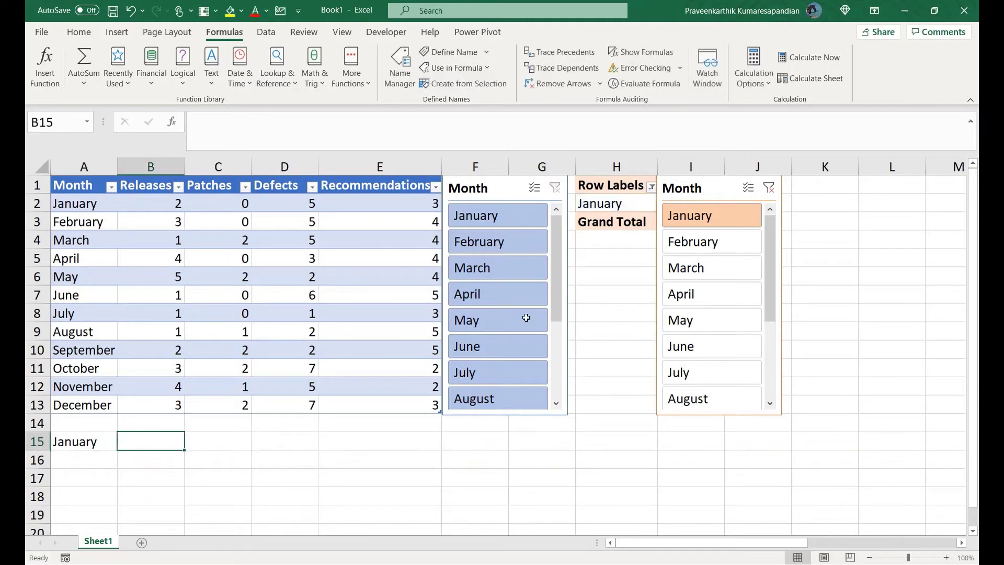
pyautogui.click(716, 375)
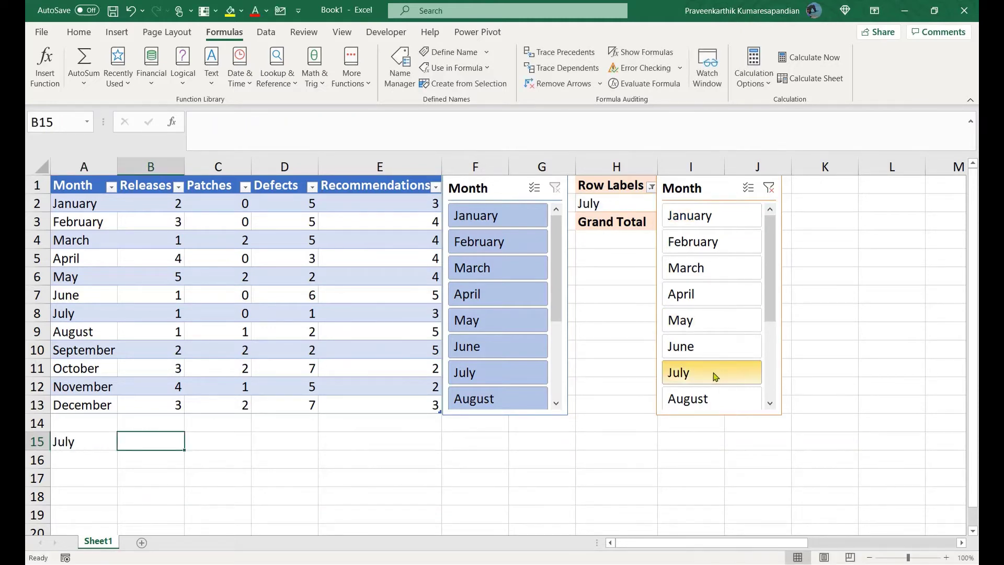
pyautogui.click(712, 396)
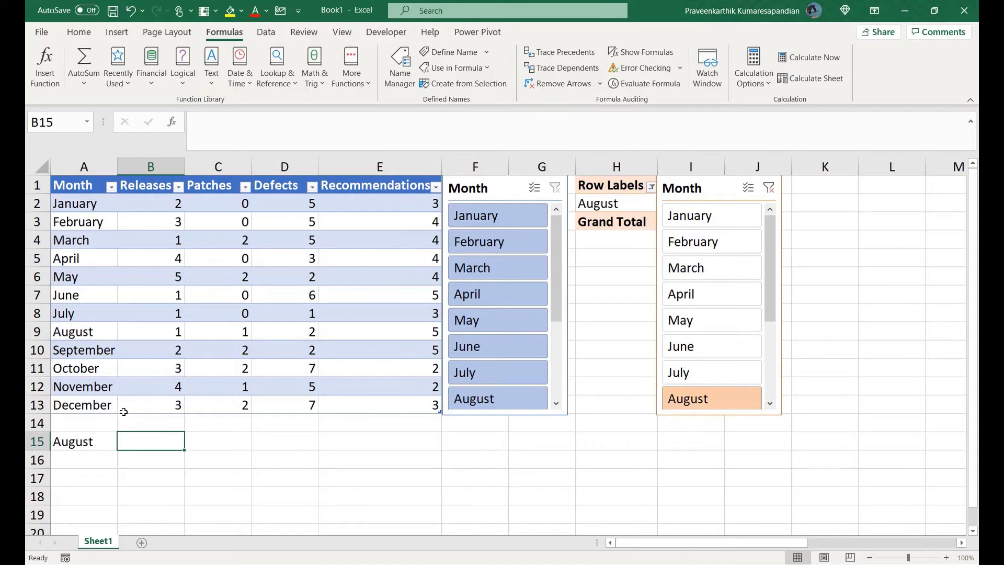
# Give cell A15 a gold fill colour.
pyautogui.click(91, 438)
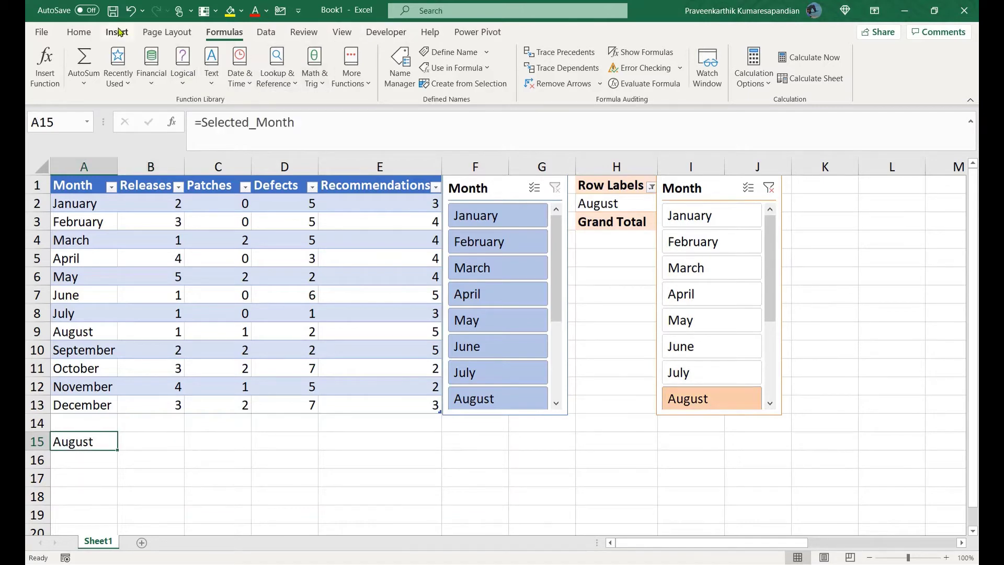
pyautogui.click(240, 11)
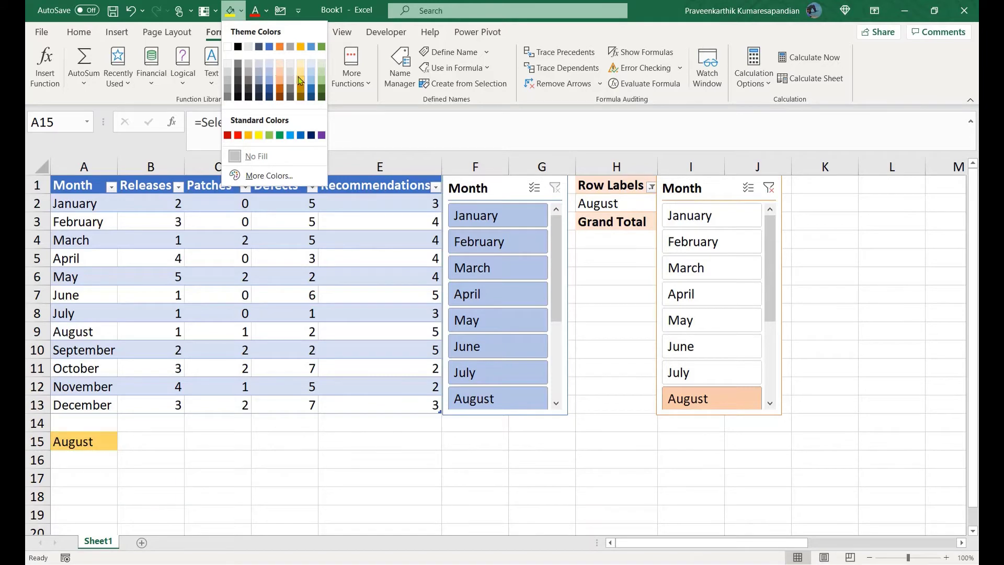
pyautogui.click(300, 79)
pyautogui.click(283, 73)
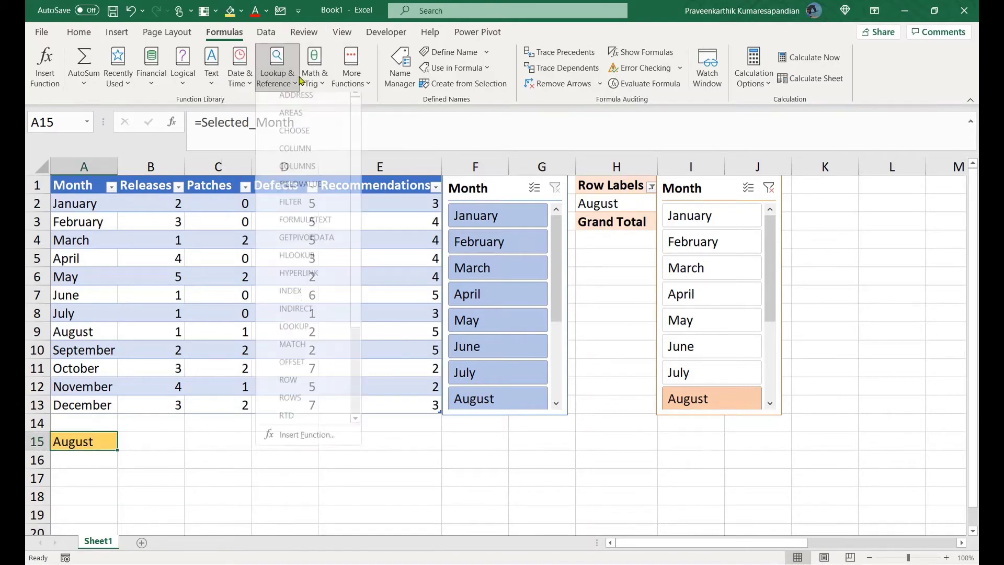
pyautogui.click(134, 445)
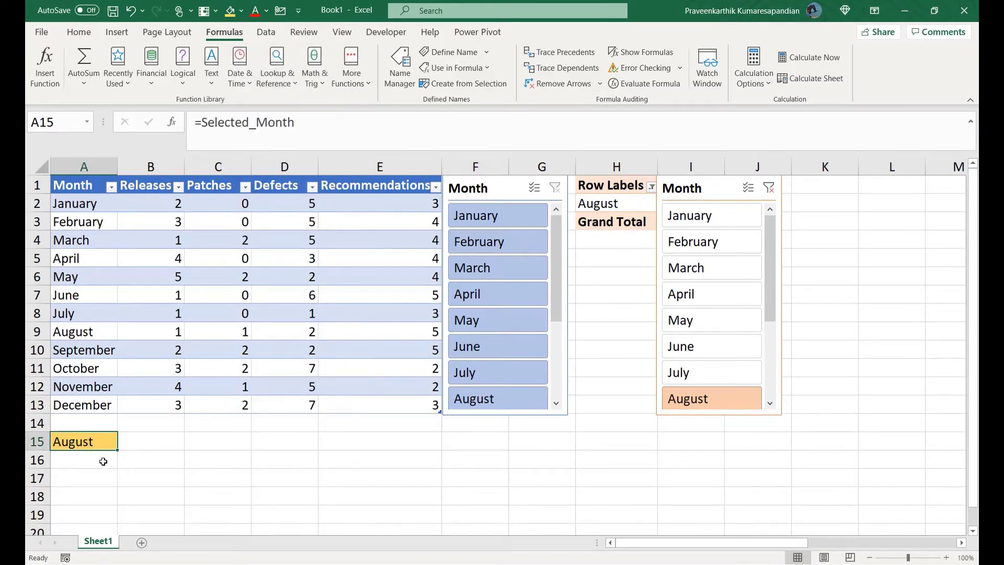
# Copy the table's header row into A16:E16.
pyautogui.moveTo(87, 189); pyautogui.dragTo(413, 186)
pyautogui.hotkey('ctrl', 'c')
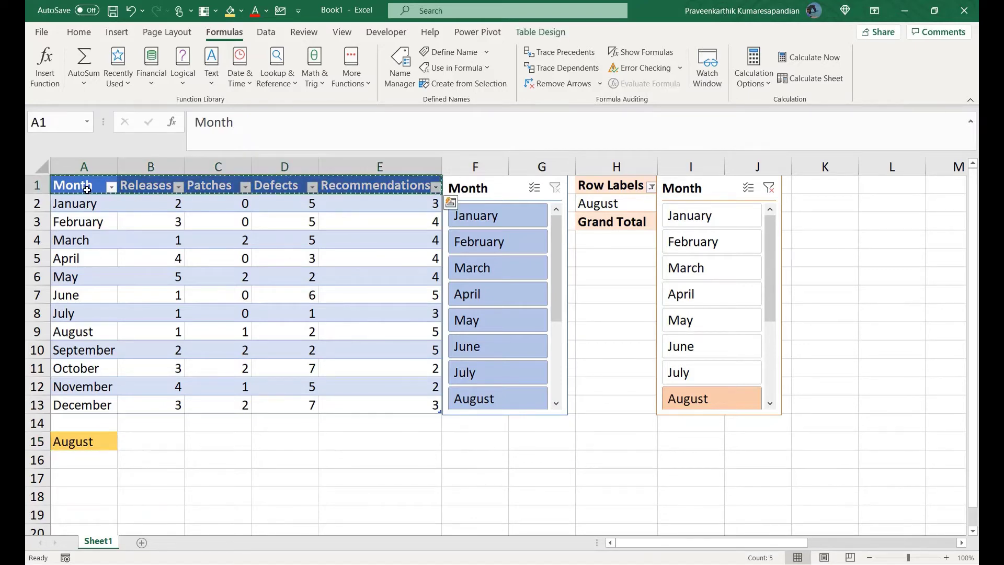
pyautogui.click(84, 463)
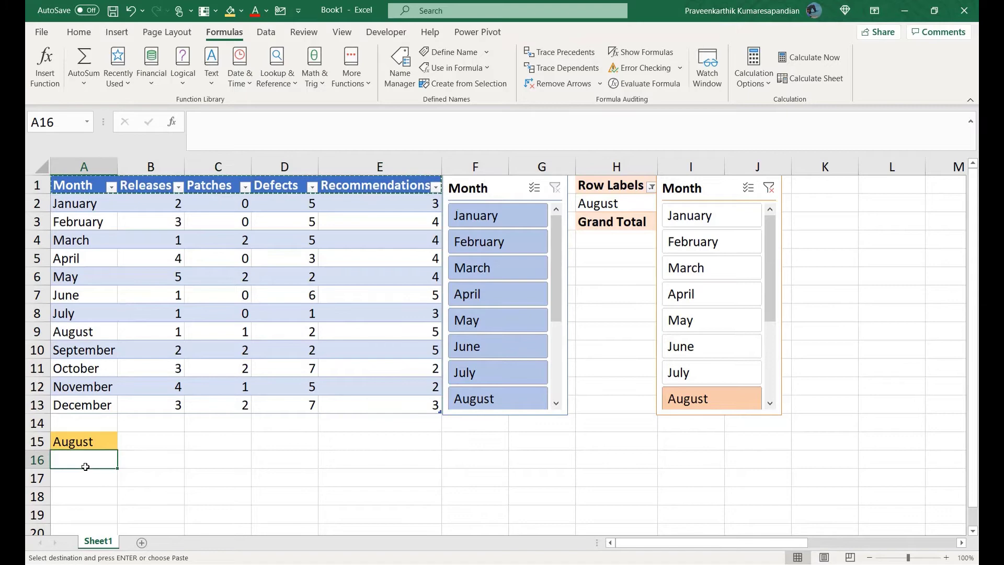
pyautogui.hotkey('ctrl', 'v')
pyautogui.press('Up')
pyautogui.press('Up')
pyautogui.press('Up')
pyautogui.press('Up')
pyautogui.press('Up')
pyautogui.press('Up')
pyautogui.press('Up')
pyautogui.press('Up')
pyautogui.press('Up')
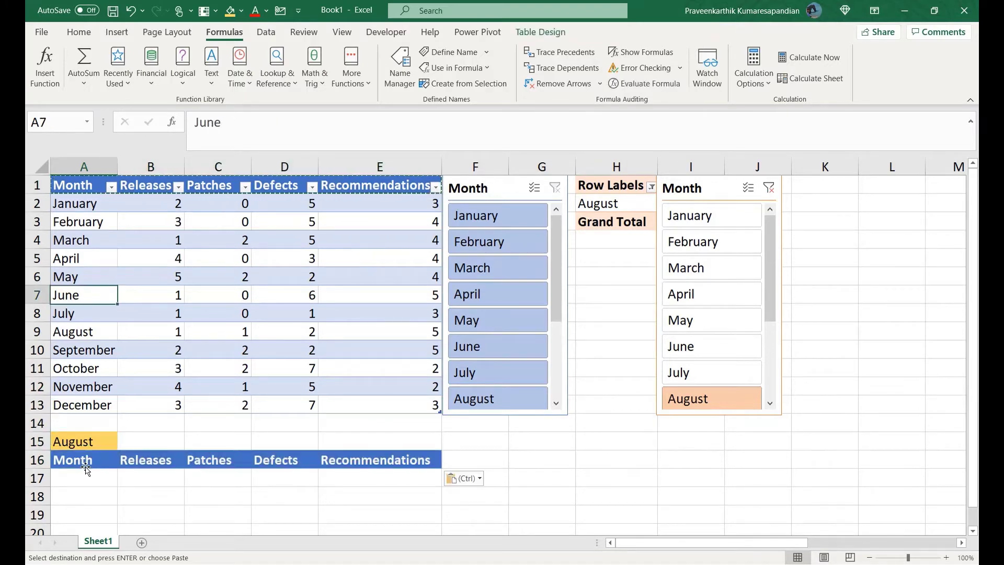
pyautogui.press('Down')
pyautogui.press('Down')
pyautogui.press('Down')
pyautogui.press('Down')
pyautogui.press('Down')
pyautogui.press('Down')
pyautogui.press('Down')
pyautogui.press('Down')
pyautogui.press('Down')
pyautogui.press('Down')
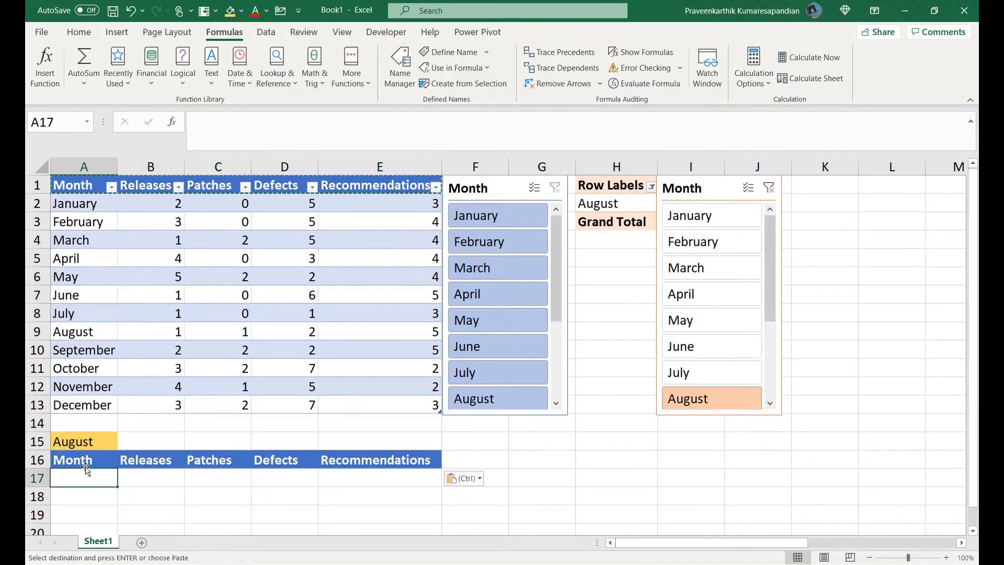
# Enter =XLOOKUP(A15,Table3[Month],Table3,"no data",0,1) in A17 to return the month's full row.
pyautogui.write('=Xloo')
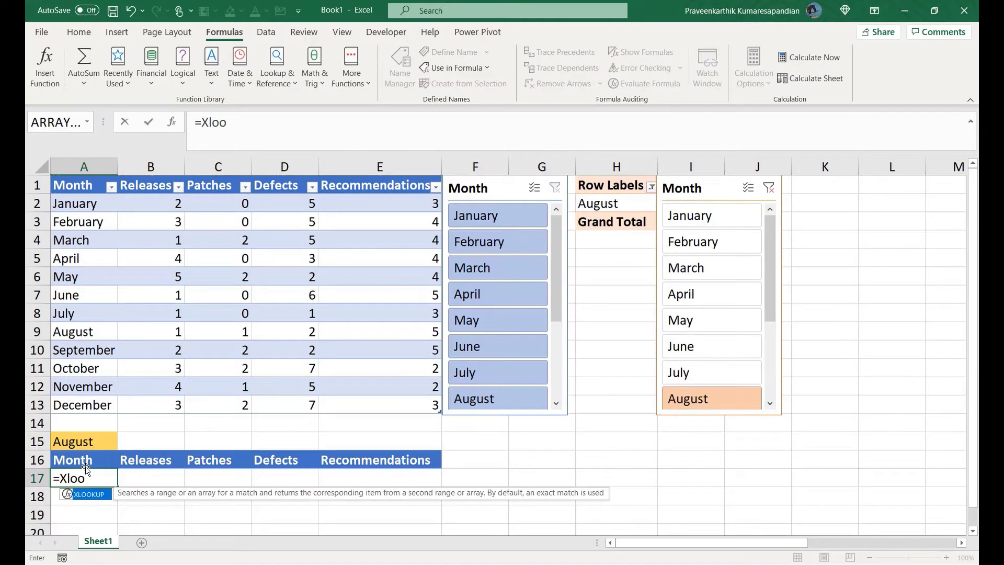
pyautogui.press('Tab')
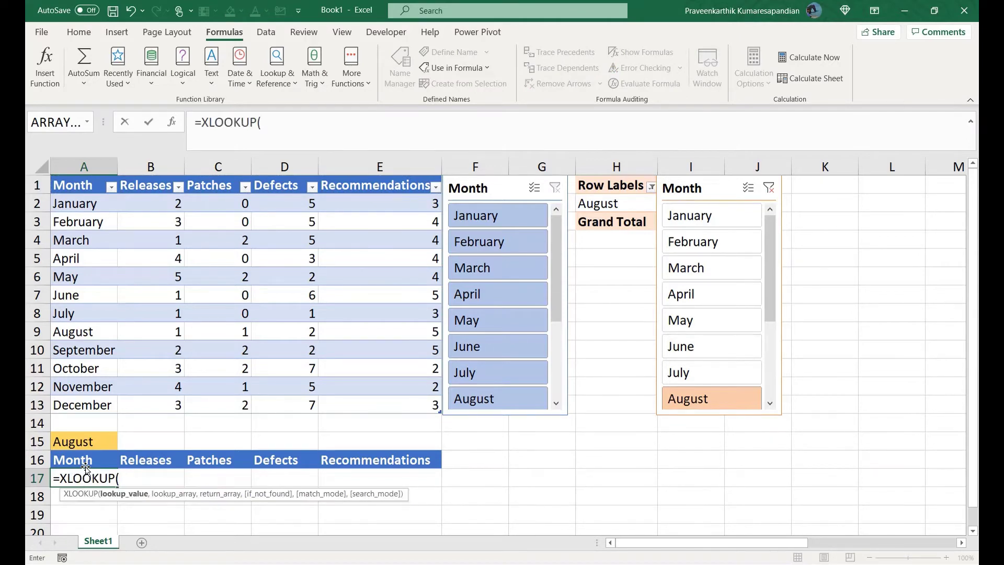
pyautogui.click(87, 442)
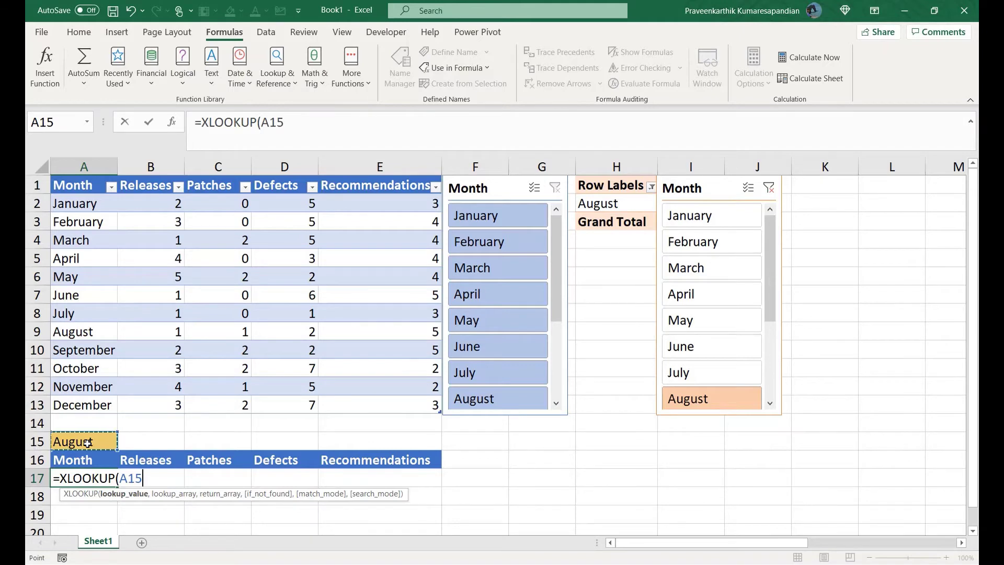
pyautogui.write(',')
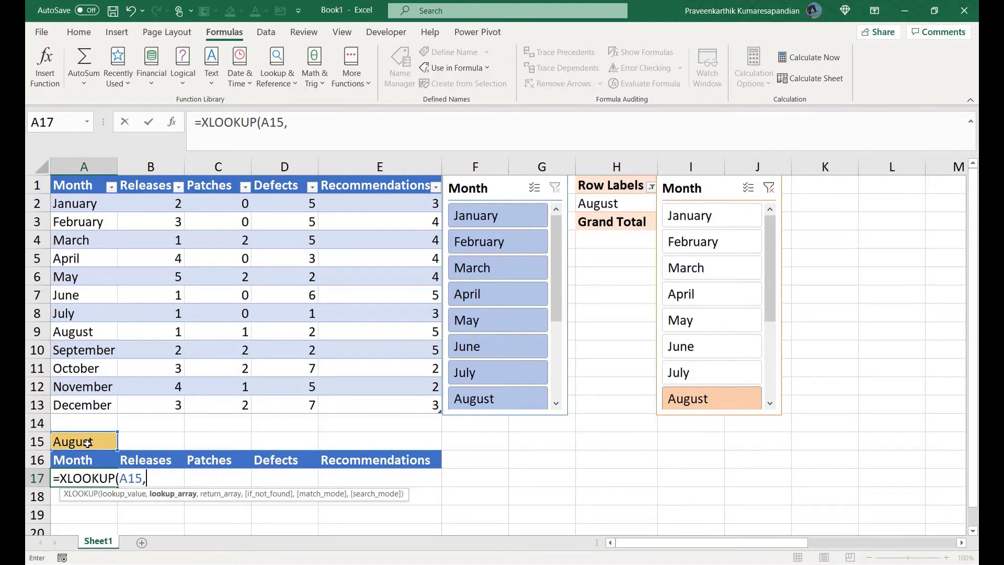
pyautogui.click(87, 176)
pyautogui.write(',')
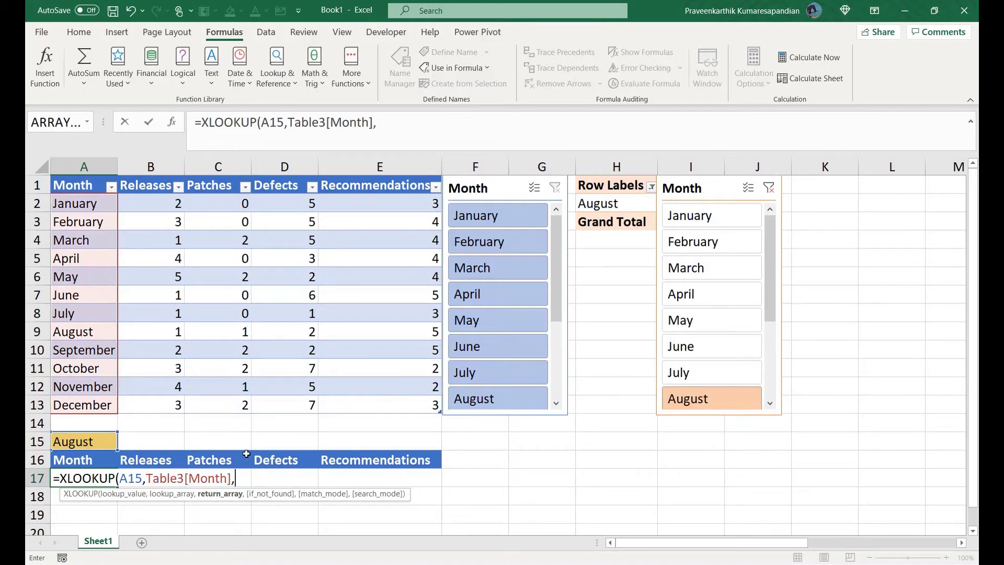
pyautogui.click(84, 176)
pyautogui.moveTo(84, 176); pyautogui.dragTo(357, 212)
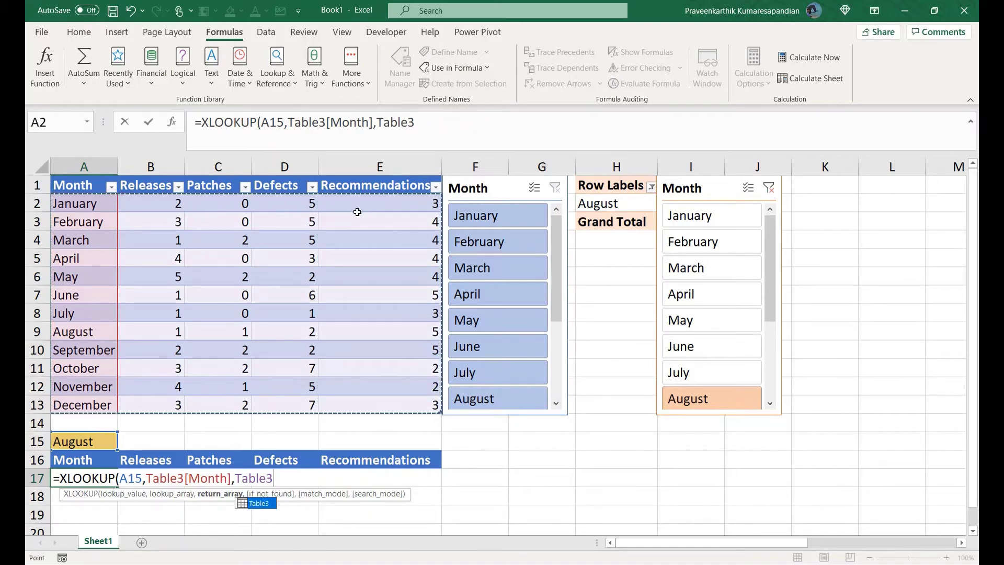
pyautogui.write(',')
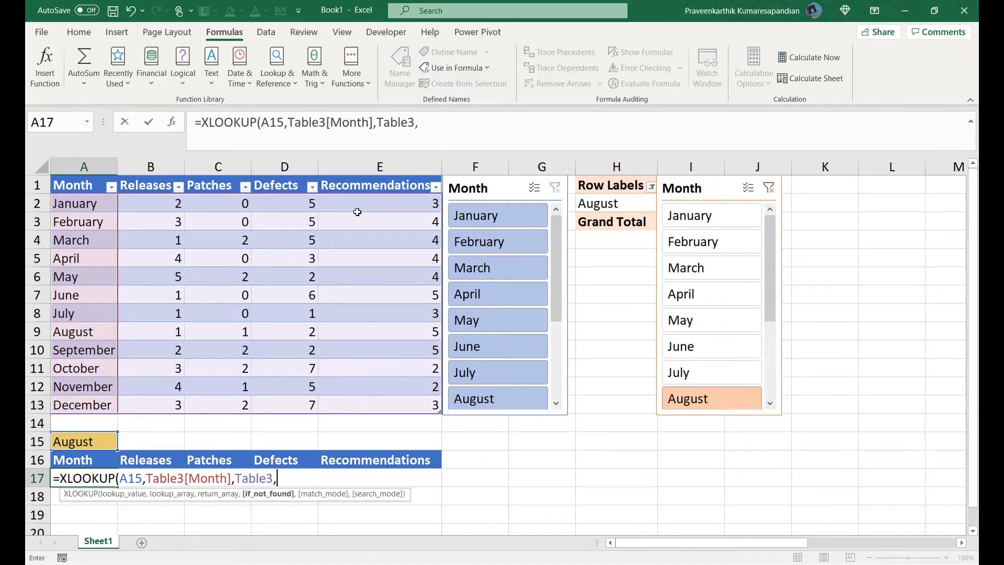
pyautogui.write('"no data"')
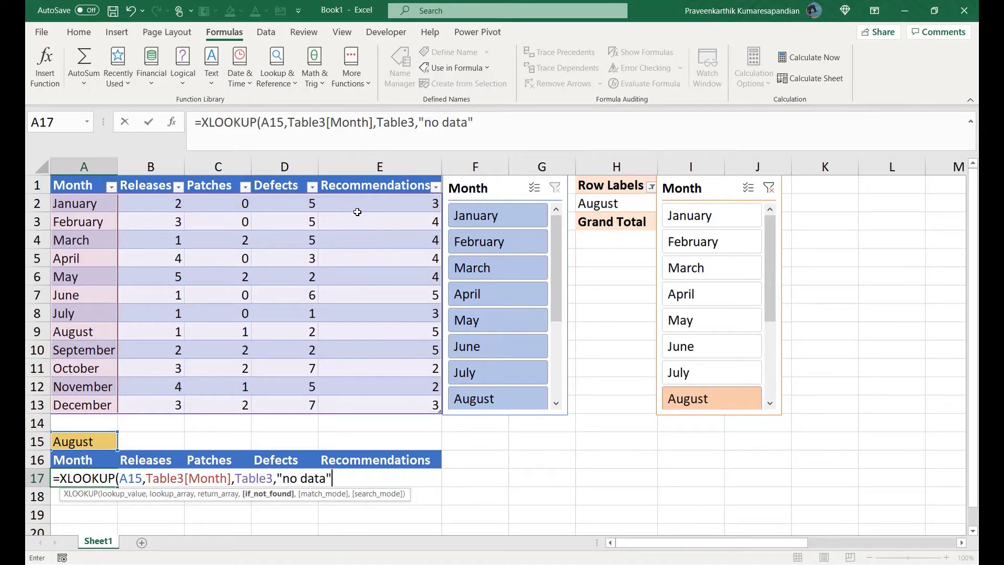
pyautogui.write(',0')
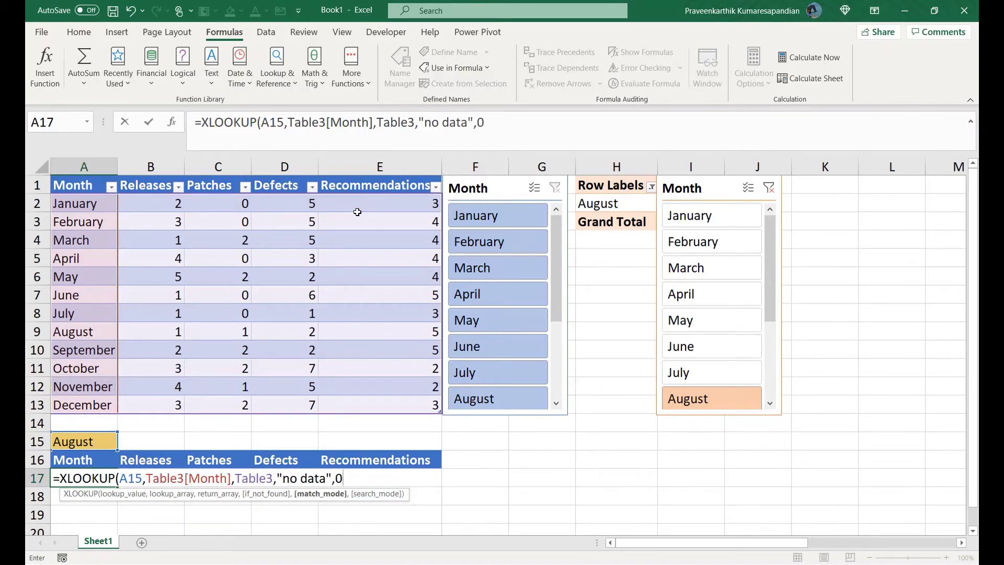
pyautogui.write(',')
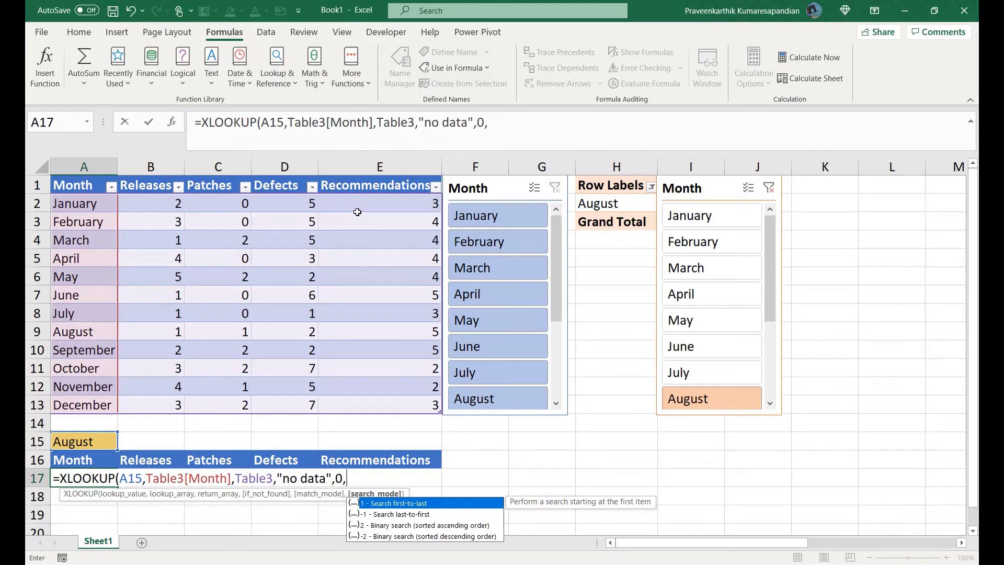
pyautogui.write('1)')
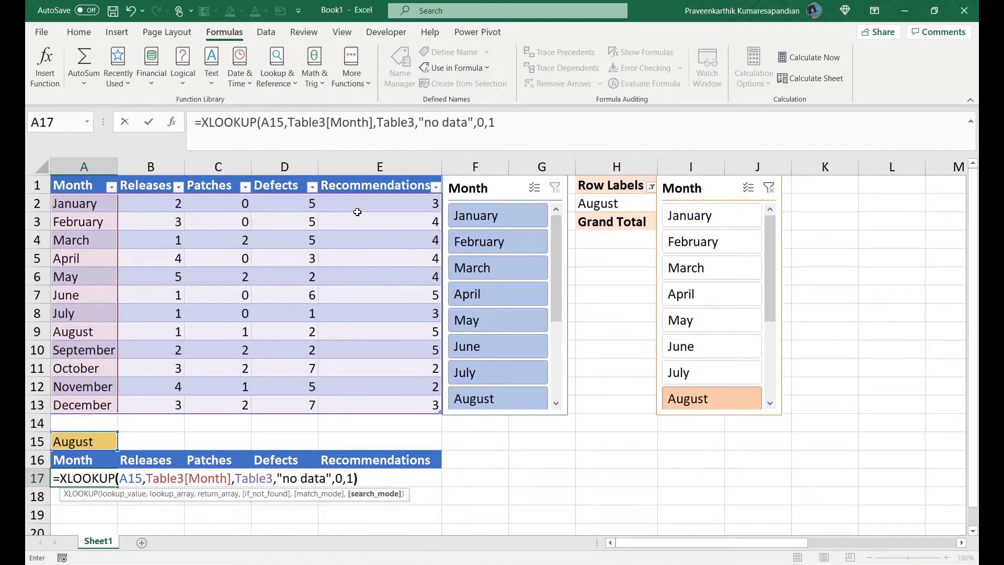
pyautogui.press('Return')
pyautogui.press('Up')
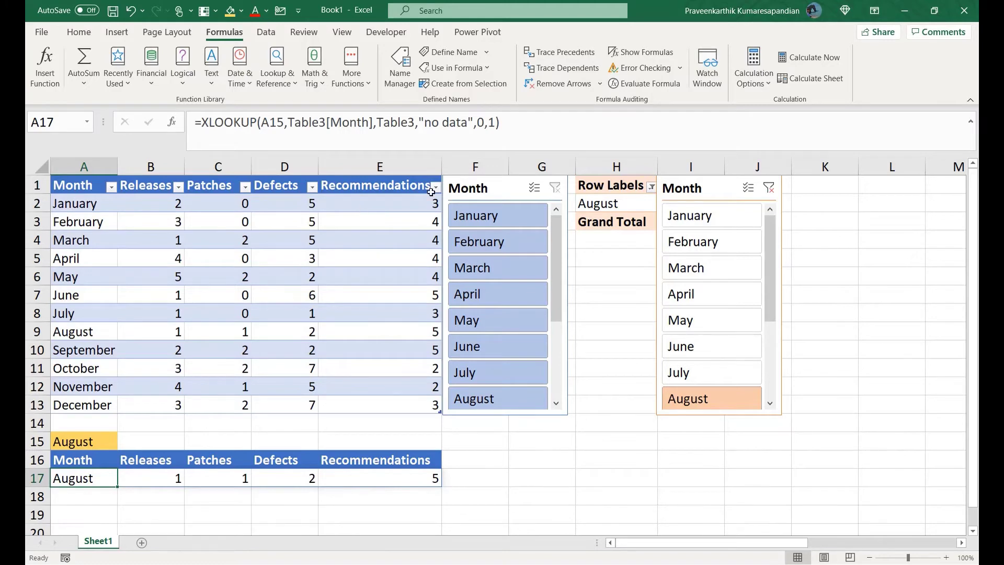
# Test the lookup by filtering the pivot slicer to June, then December.
pyautogui.click(721, 346)
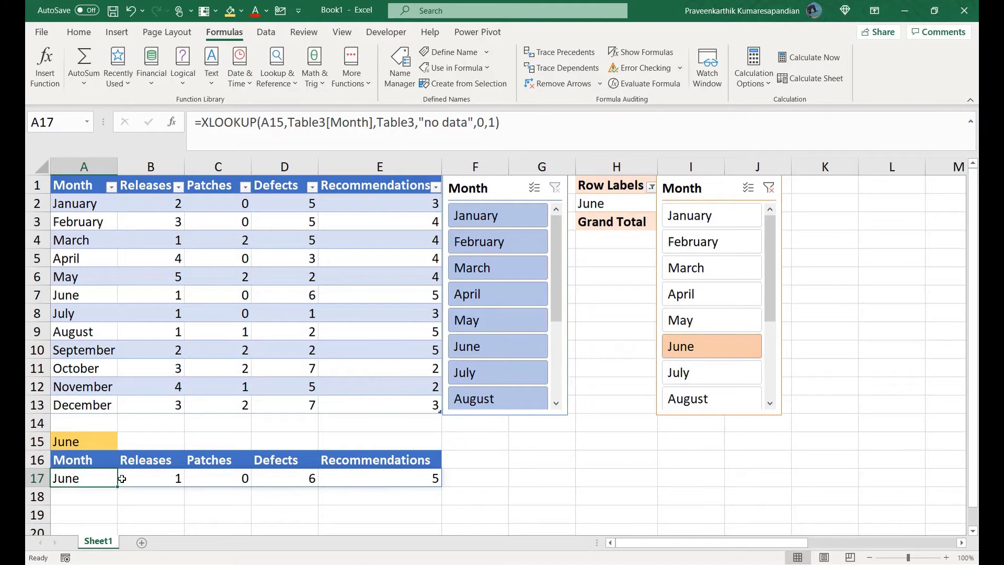
pyautogui.scroll(-3, 771, 397)
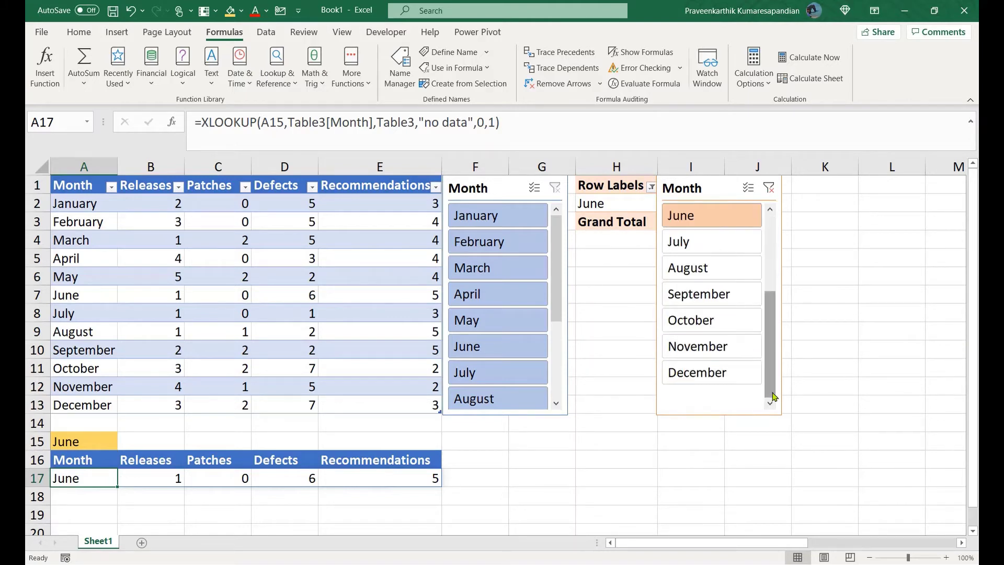
pyautogui.click(705, 377)
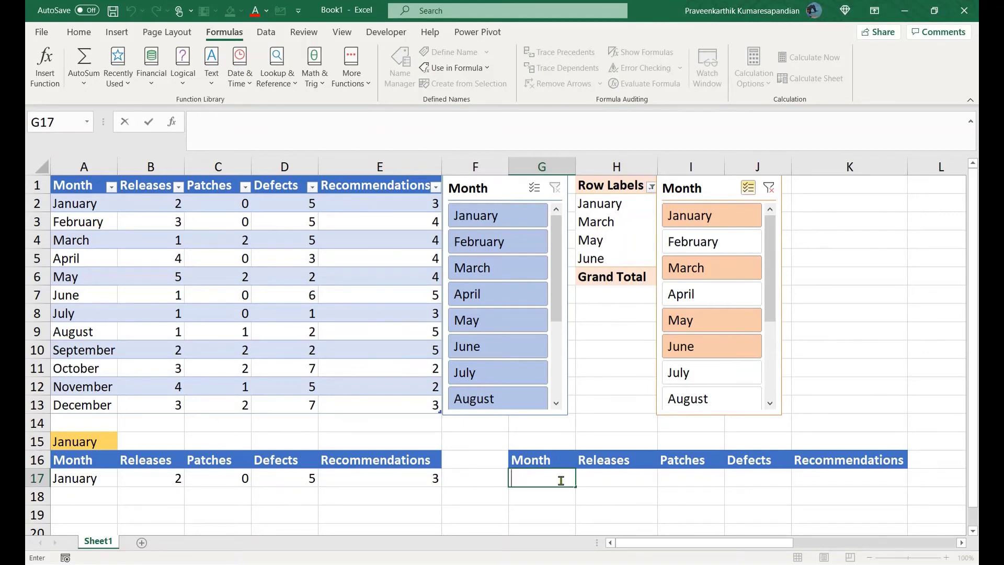
# Stop editing cell G17 by clicking elsewhere on the sheet.
pyautogui.click(559, 442)
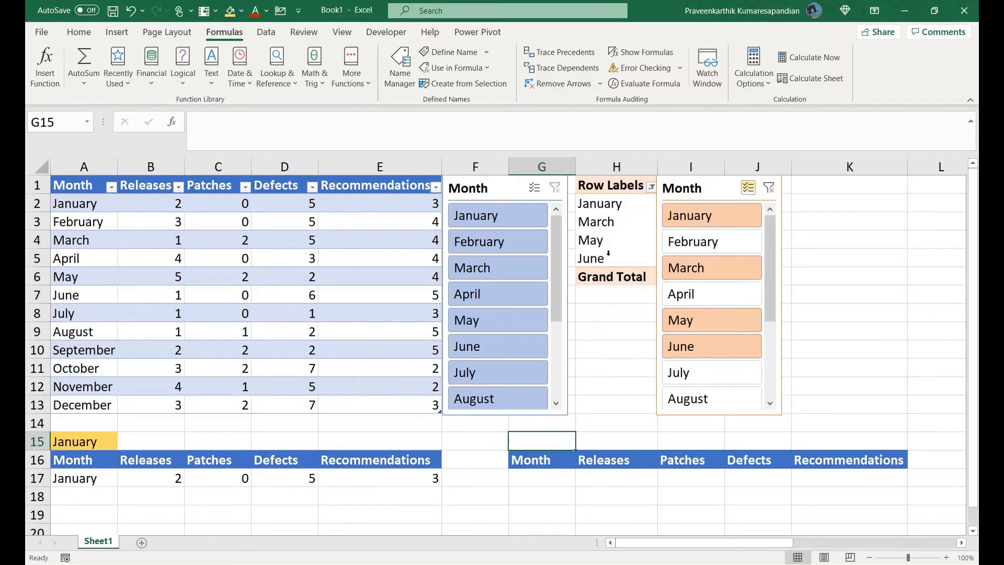
# Enter =H2:H5 in G17 to spill January, March, May and June, then add July to the pivot filter.
pyautogui.press('Down')
pyautogui.press('Down')
pyautogui.write('=')
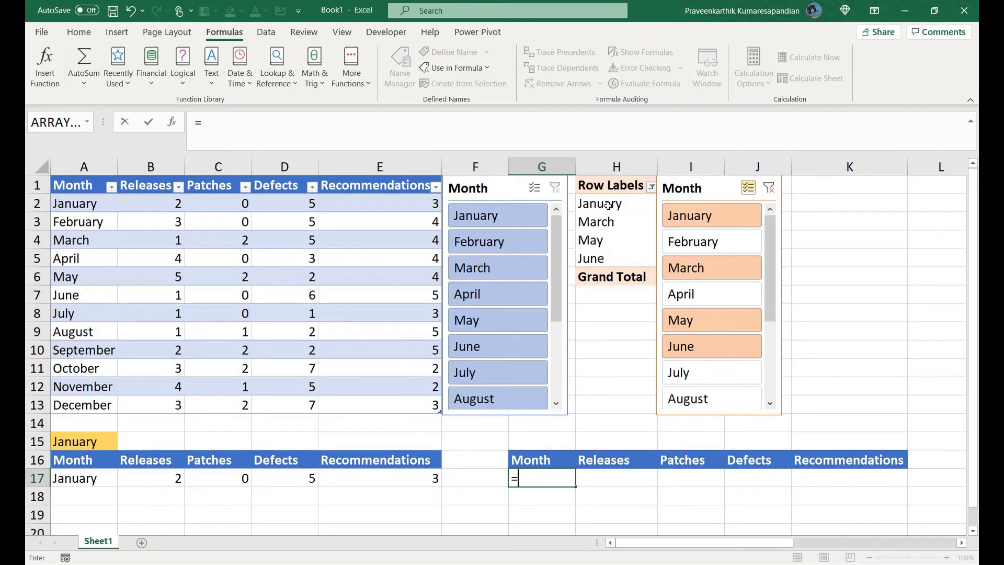
pyautogui.click(477, 137)
pyautogui.write('H2:')
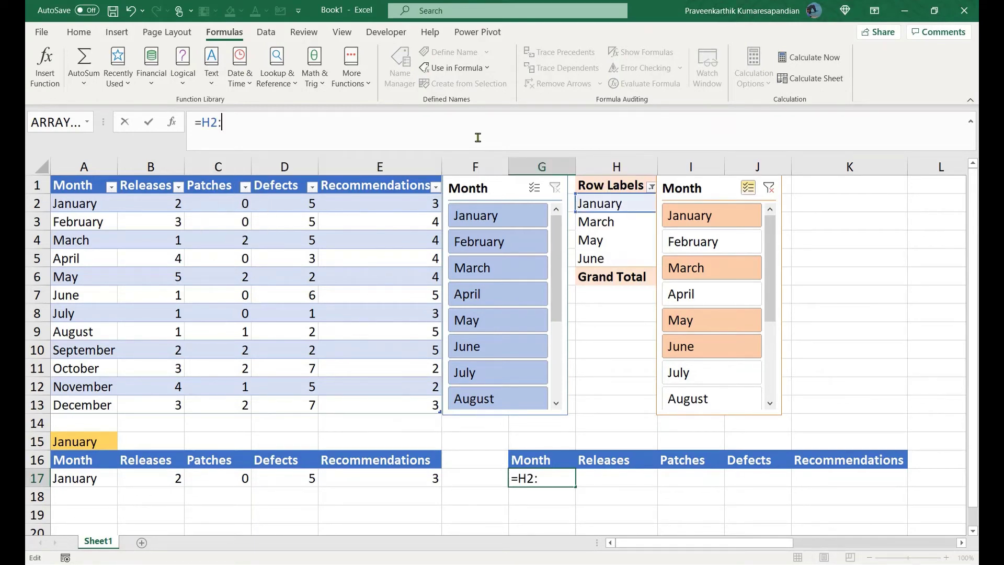
pyautogui.write('H')
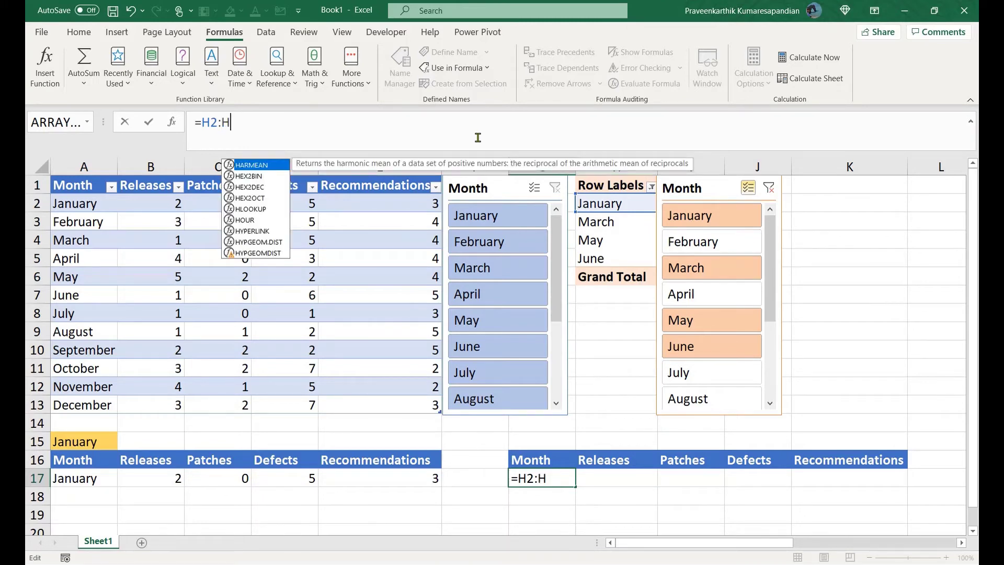
pyautogui.write('5')
pyautogui.press('Return')
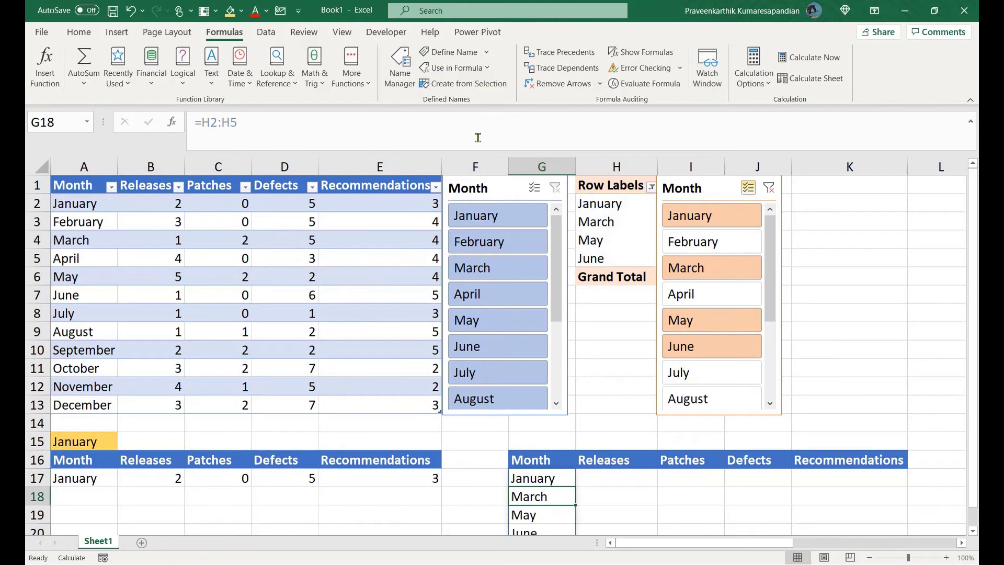
pyautogui.press('Down')
pyautogui.press('Down')
pyautogui.press('Down')
pyautogui.press('Up')
pyautogui.press('Up')
pyautogui.press('Up')
pyautogui.press('Up')
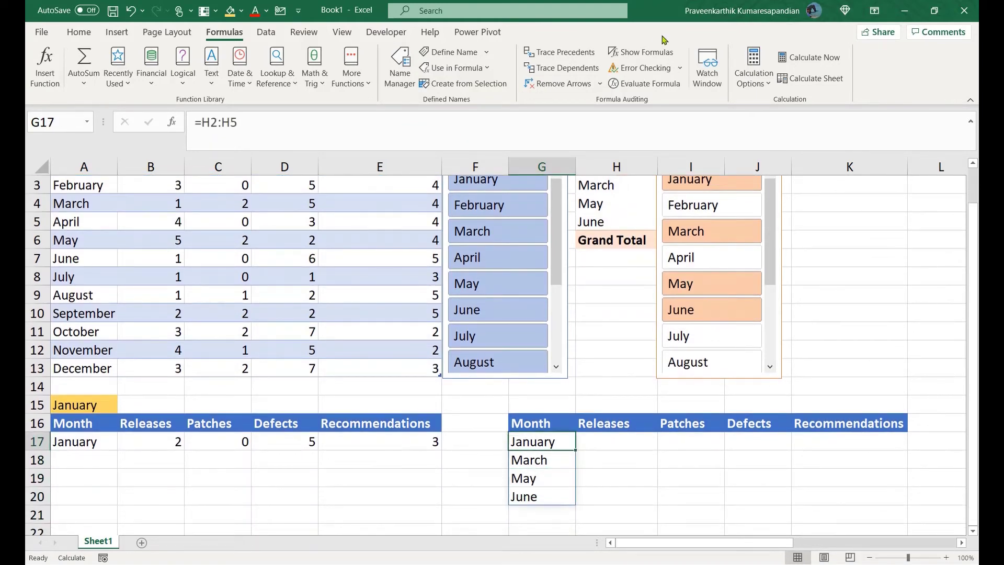
pyautogui.click(703, 337)
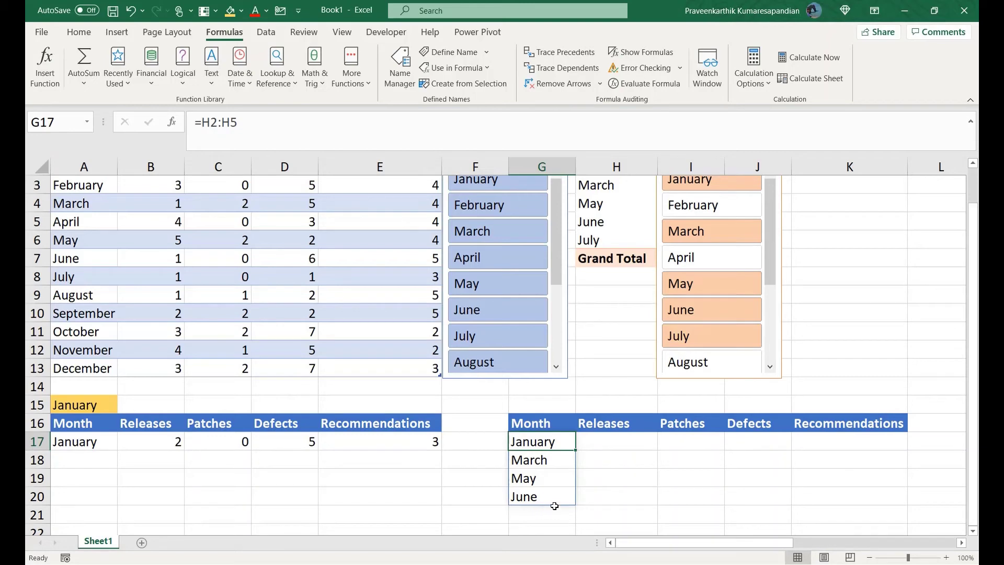
# Replace the fixed row-5 end of G17's H2 range with an INDIRECT("H"&…) reference.
pyautogui.click(285, 130)
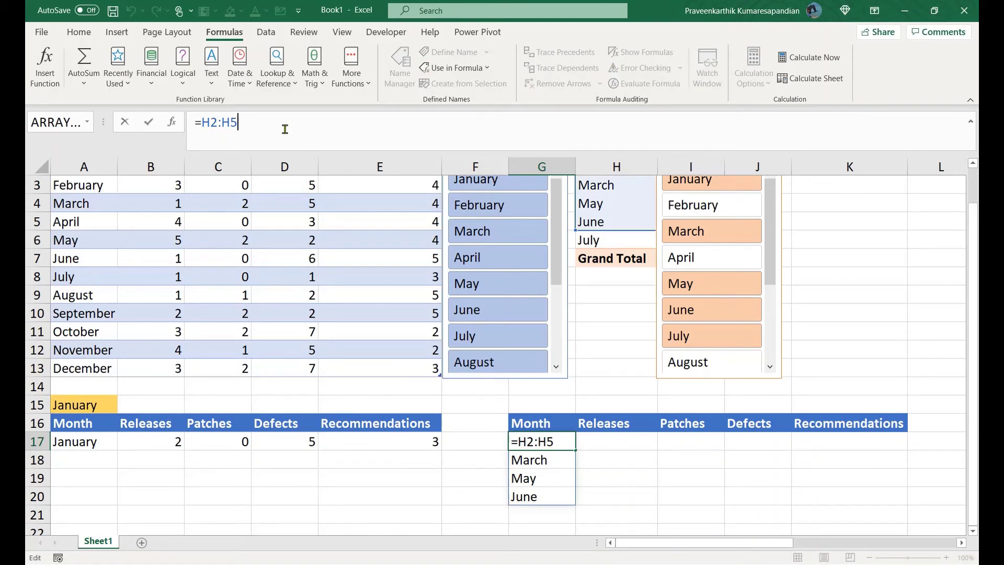
pyautogui.press('BackSpace')
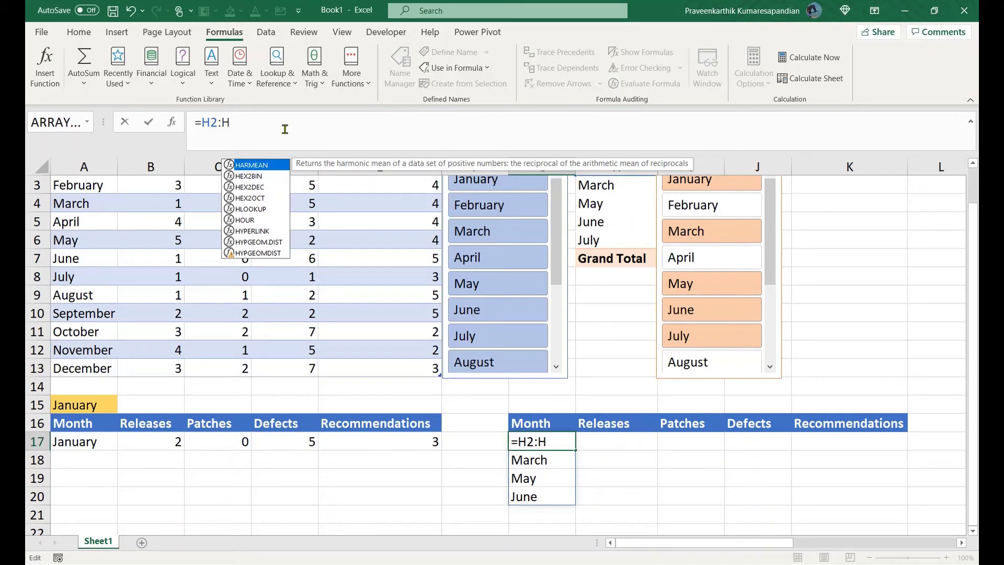
pyautogui.press('Escape')
pyautogui.press('BackSpace')
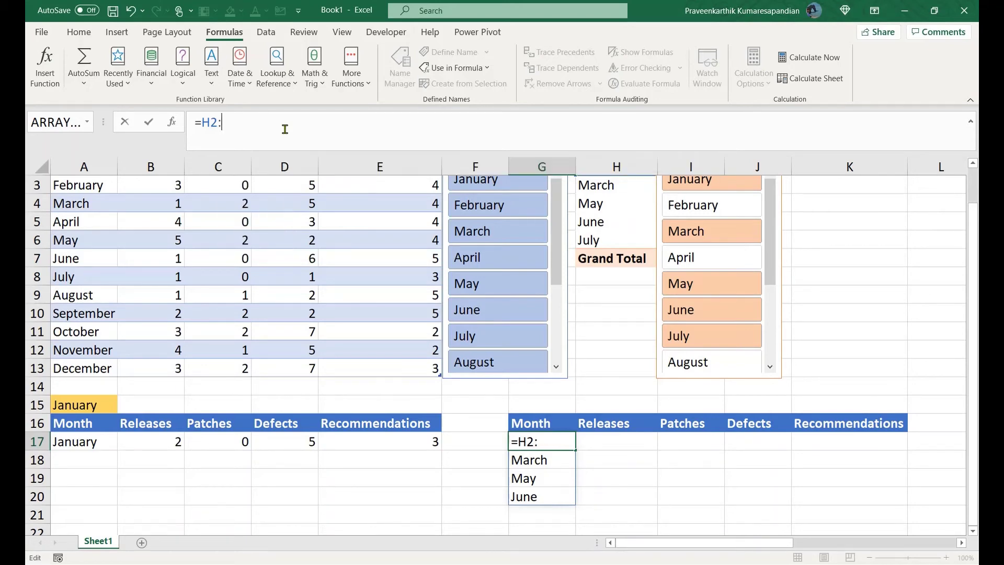
pyautogui.write('IN')
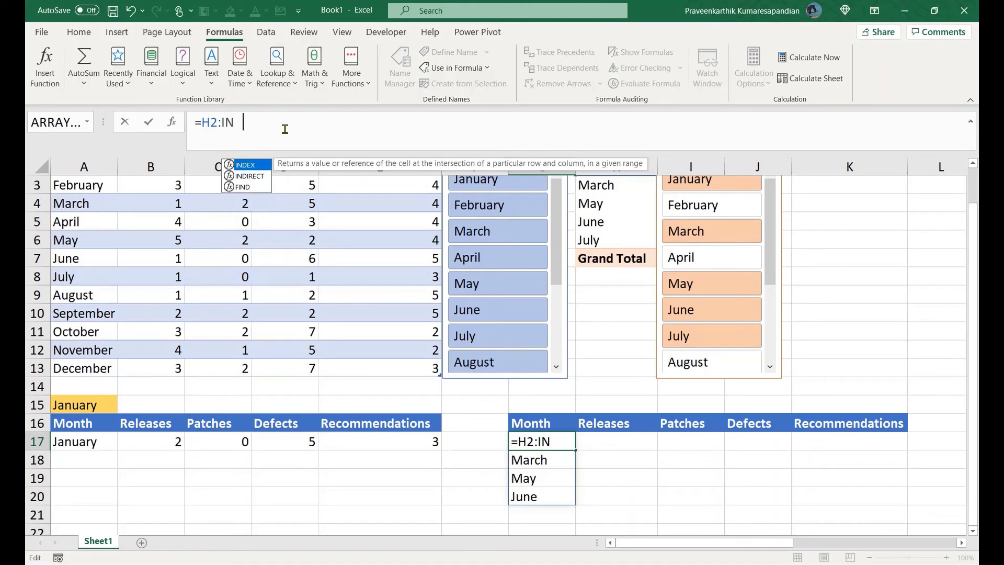
pyautogui.write('D')
pyautogui.press('Tab')
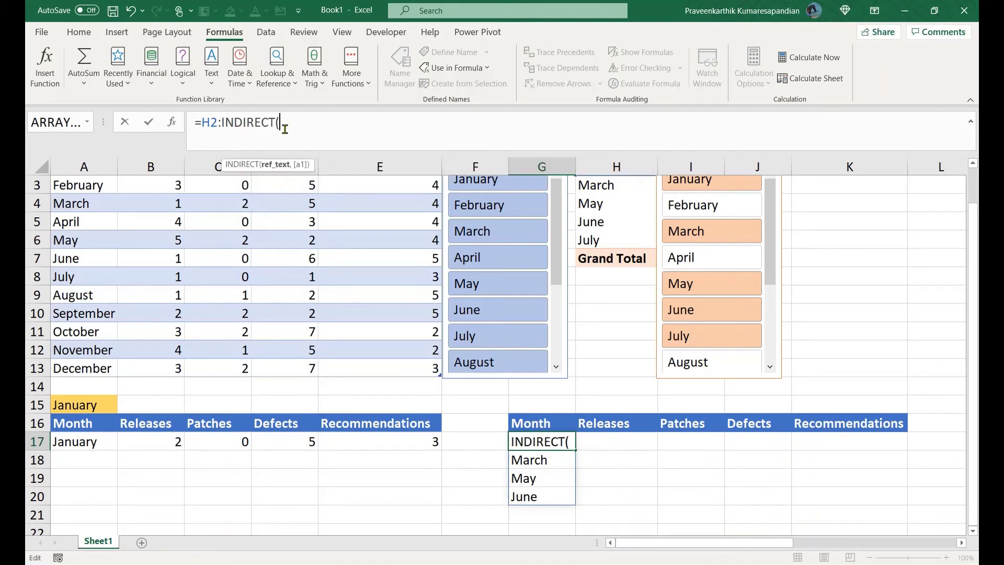
pyautogui.write('@')
pyautogui.press('BackSpace')
pyautogui.write('"H":')
pyautogui.press('BackSpace')
# Compute INDIRECT's row as MATCH("Grand Total",H:H,0)-1.
pyautogui.write('&')
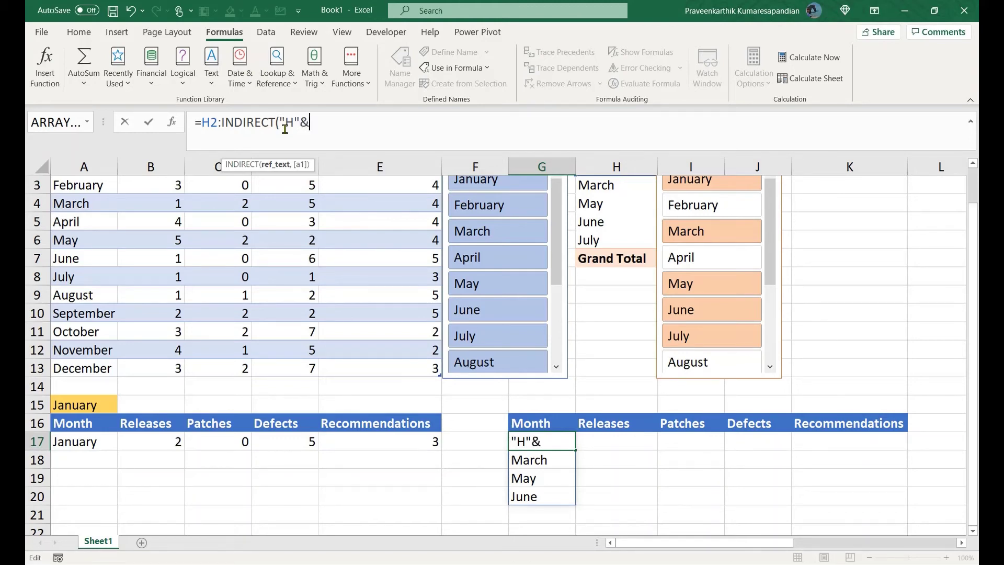
pyautogui.write('MAT')
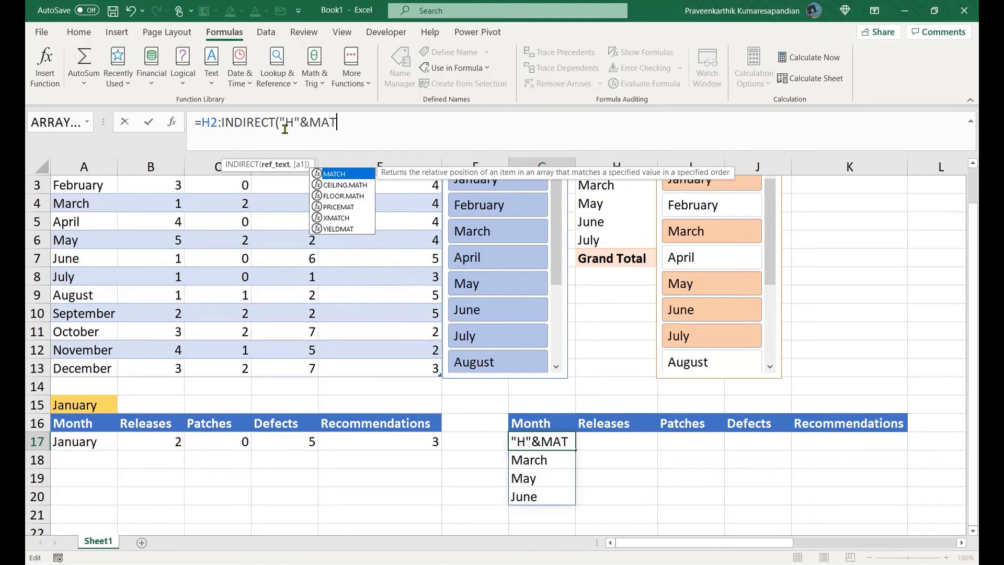
pyautogui.write('CH(')
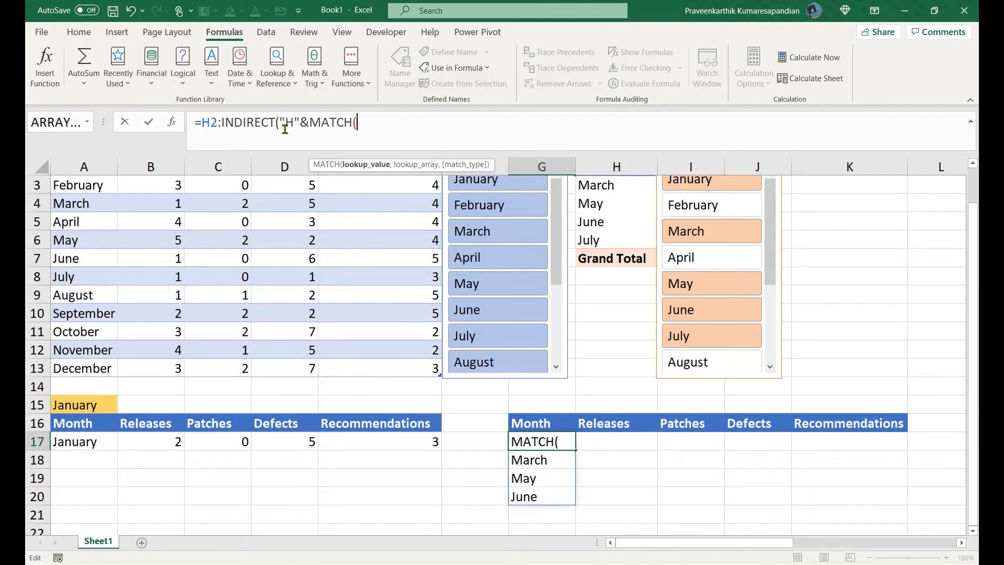
pyautogui.write('"Grand')
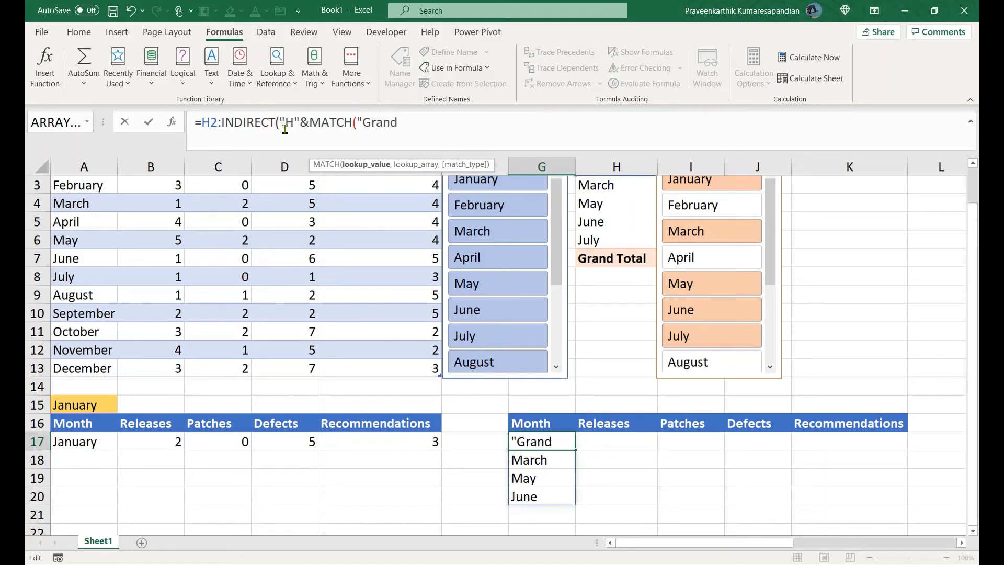
pyautogui.write(' Total",')
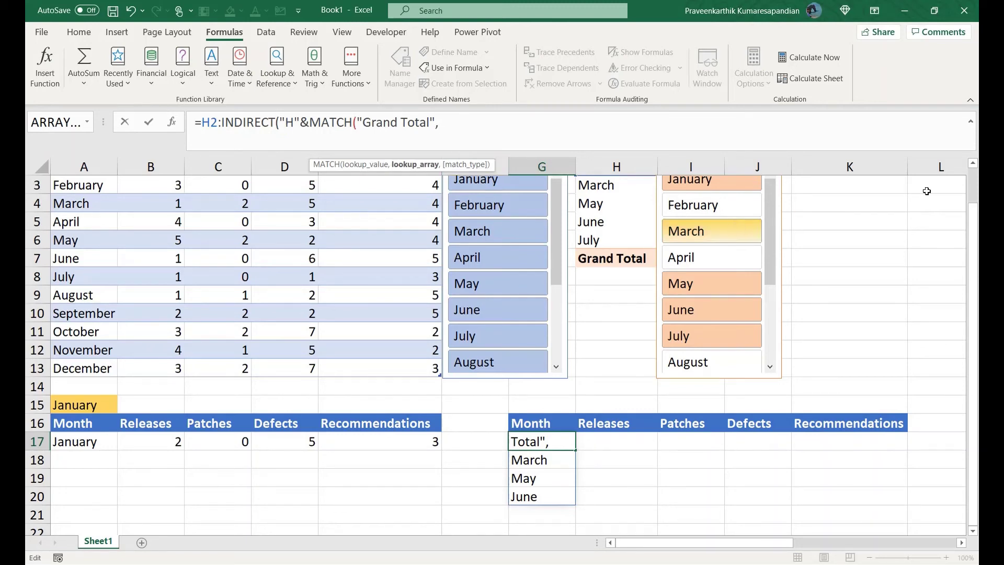
pyautogui.click(972, 163)
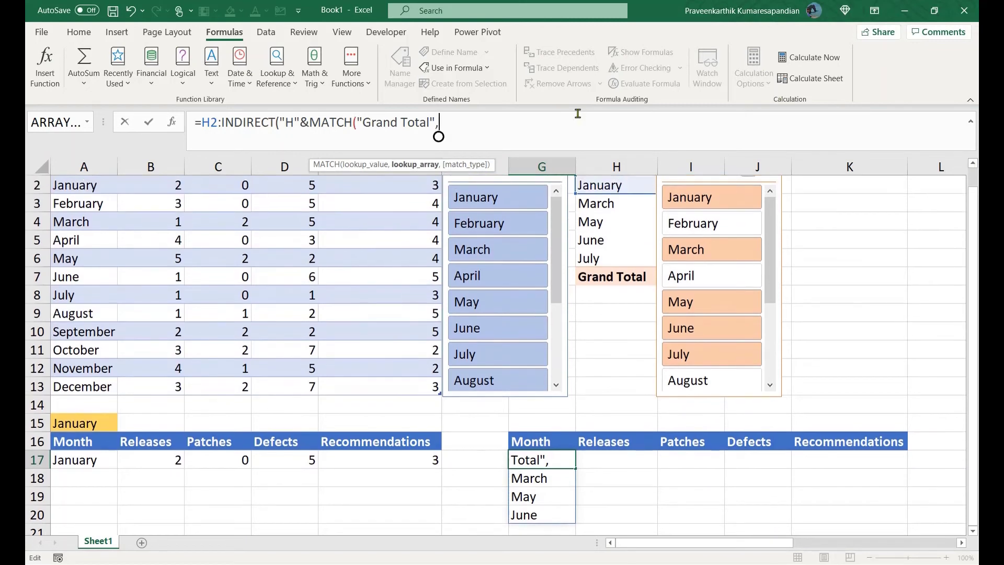
pyautogui.click(618, 165)
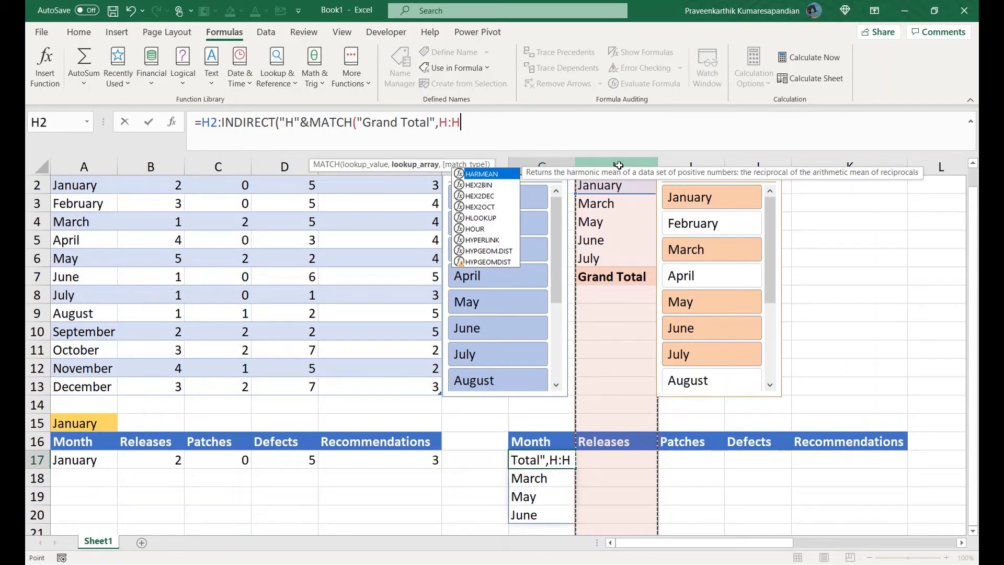
pyautogui.write(',0')
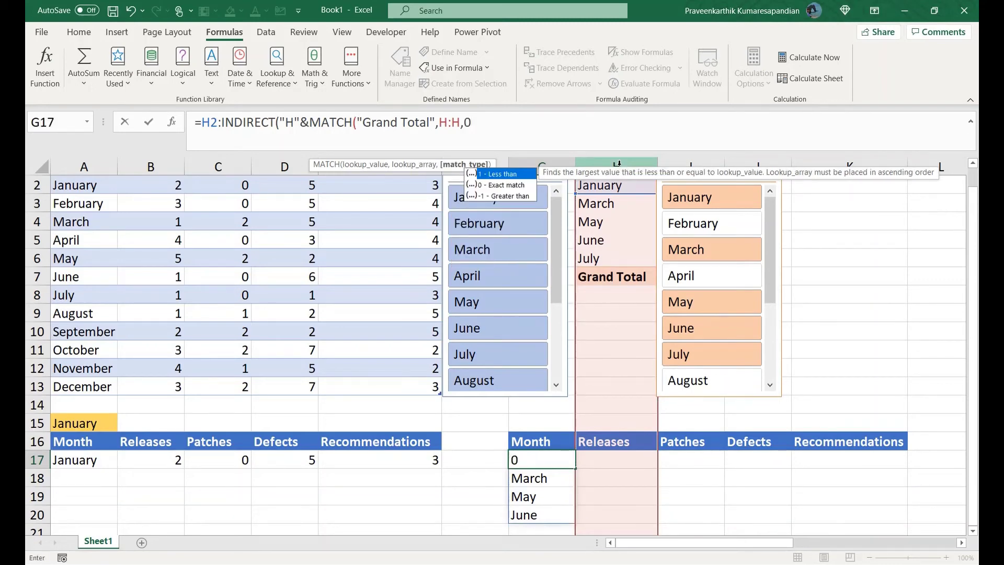
pyautogui.write(')')
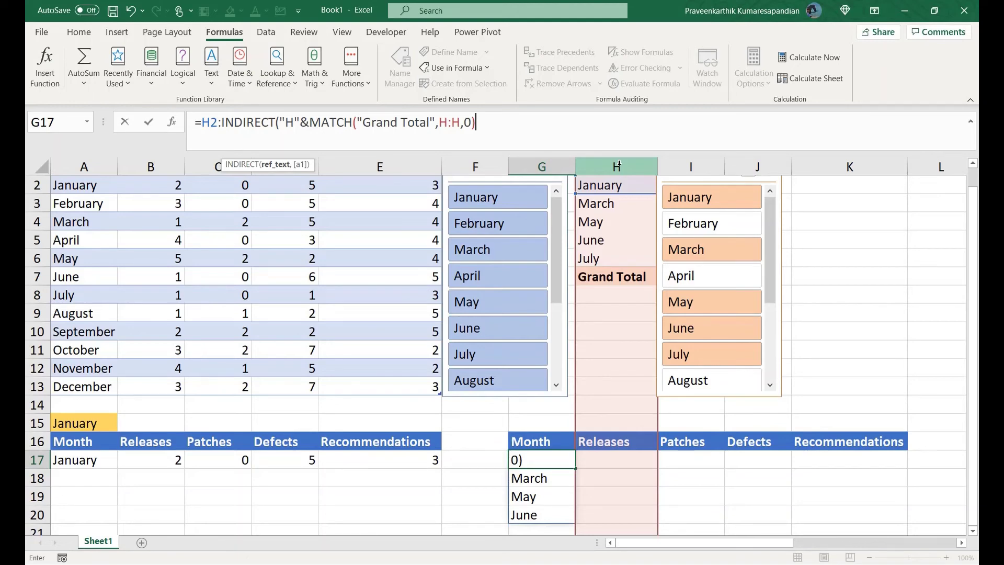
pyautogui.write('-1')
# Close and commit G17's formula, then check its spilled January–July list.
pyautogui.write(')')
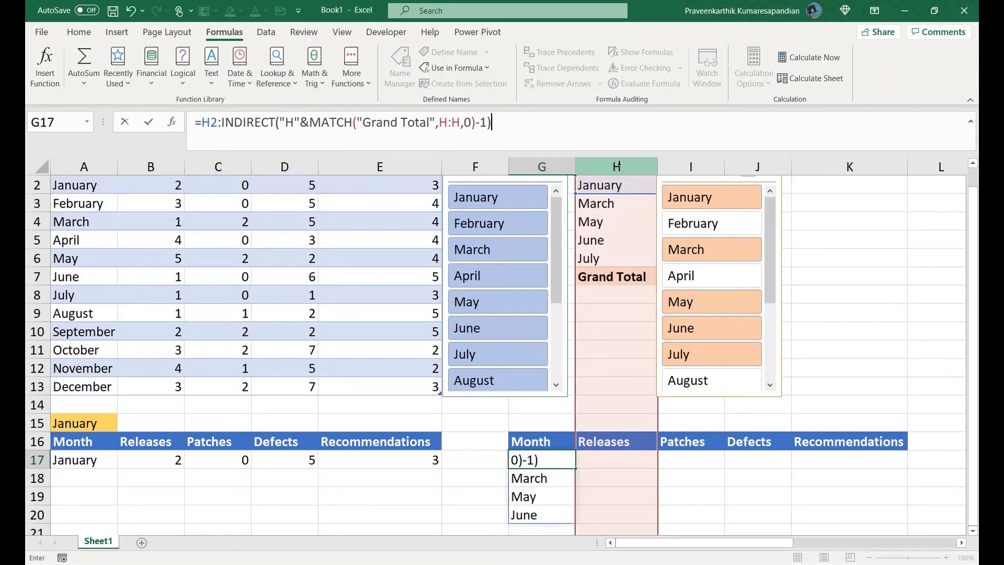
pyautogui.press('Return')
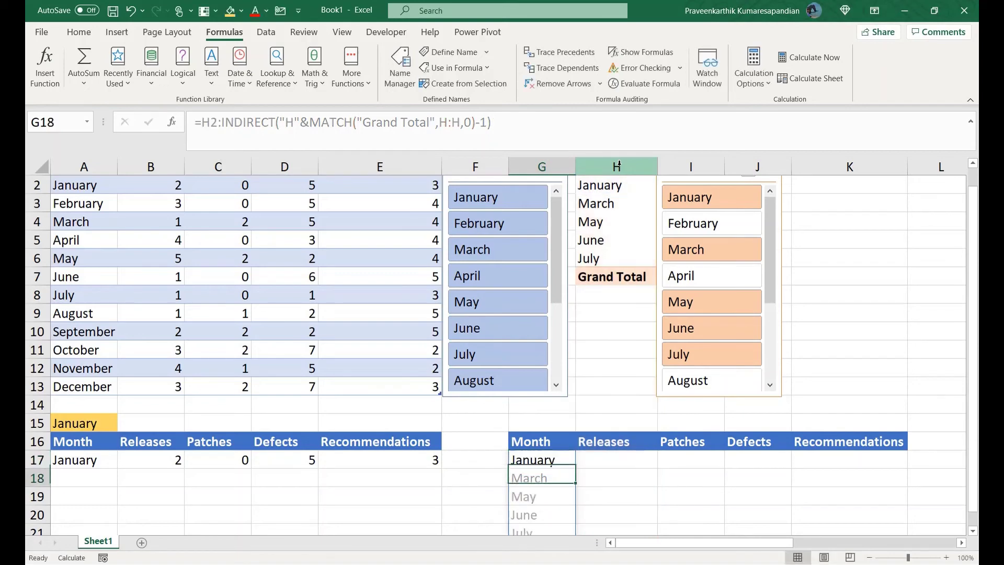
pyautogui.press('Down')
pyautogui.press('Down')
pyautogui.press('Down')
pyautogui.press('Down')
pyautogui.press('Down')
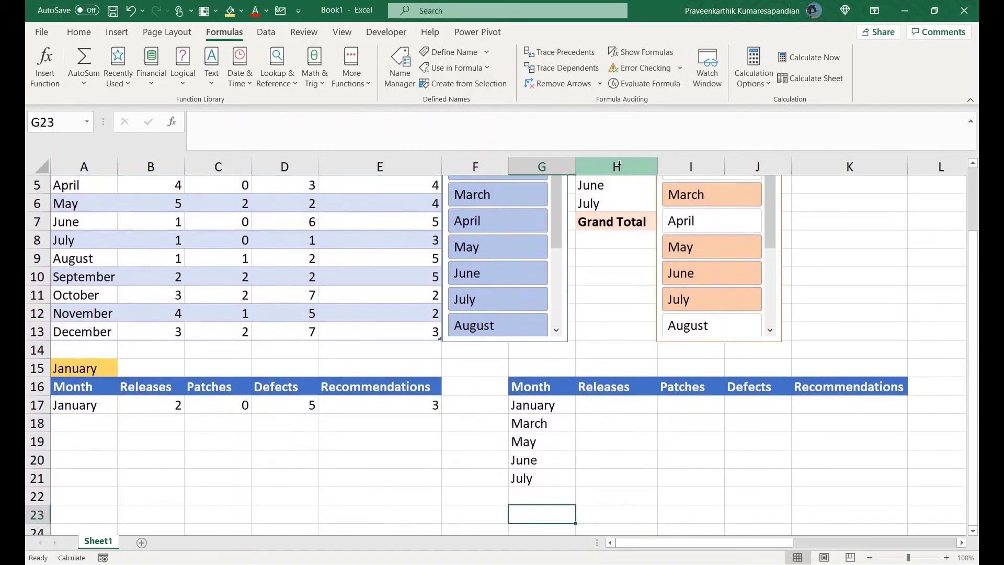
pyautogui.press('Up')
pyautogui.press('Up')
pyautogui.press('Up')
pyautogui.press('Up')
pyautogui.press('Up')
pyautogui.press('Up')
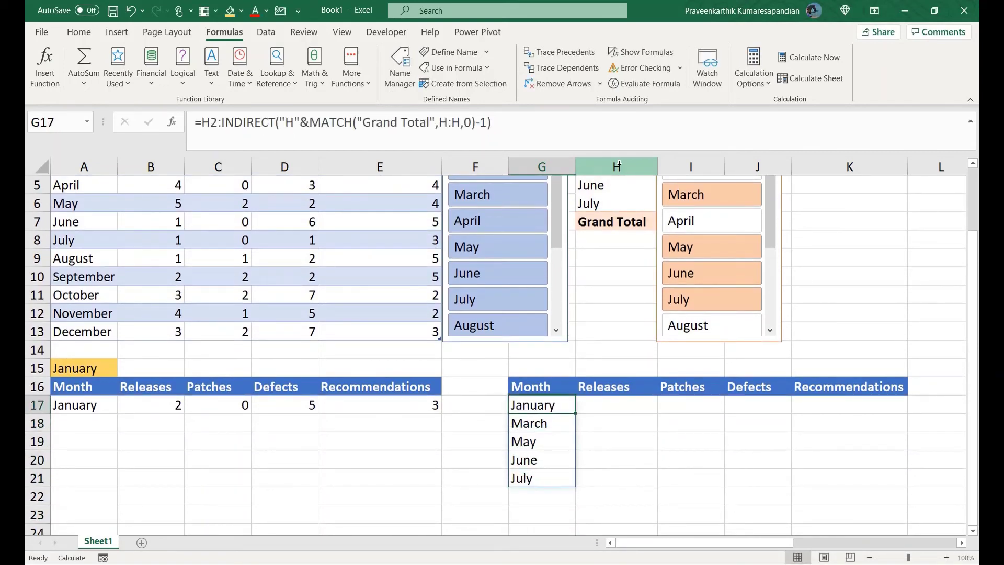
pyautogui.press('Down')
pyautogui.press('Up')
pyautogui.press('Up')
pyautogui.press('Up')
pyautogui.press('Up')
pyautogui.press('Up')
pyautogui.press('Up')
pyautogui.press('Up')
pyautogui.press('Up')
pyautogui.press('Up')
pyautogui.press('Up')
pyautogui.press('Up')
pyautogui.press('Up')
pyautogui.press('Up')
pyautogui.press('Up')
pyautogui.press('Up')
pyautogui.press('Up')
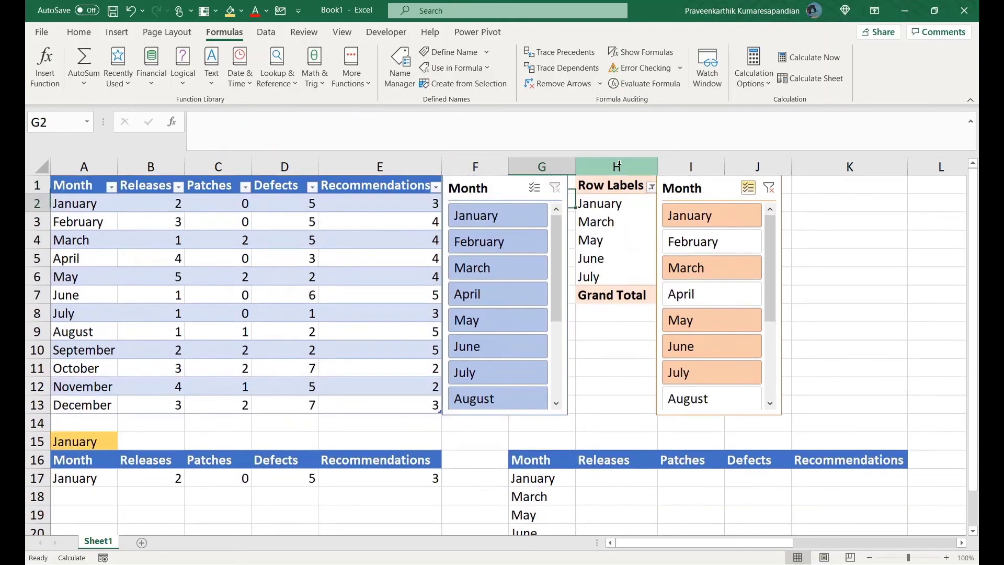
pyautogui.press('Right')
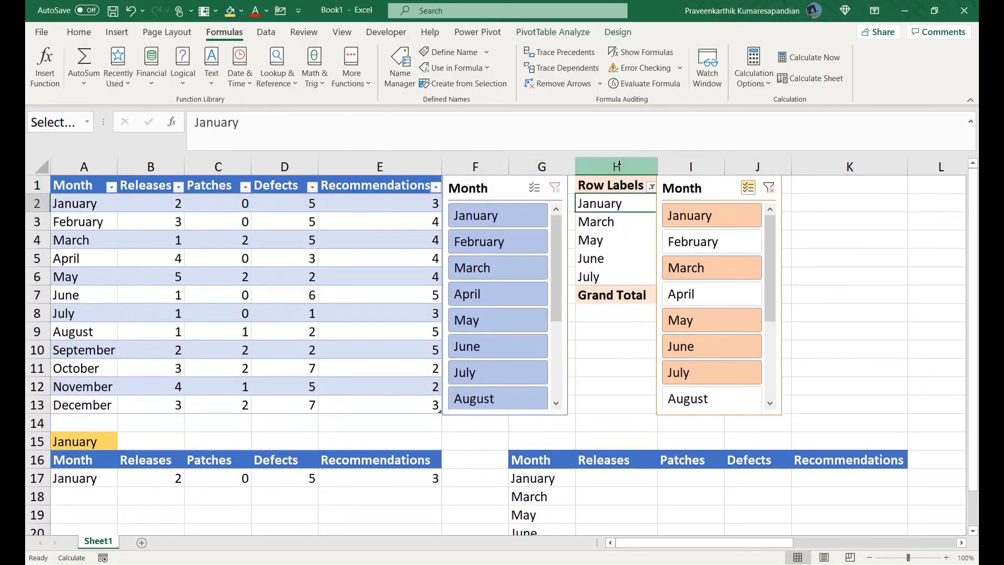
# Deselect July in the pivot's Month slicer and select empty cell G15.
pyautogui.click(698, 385)
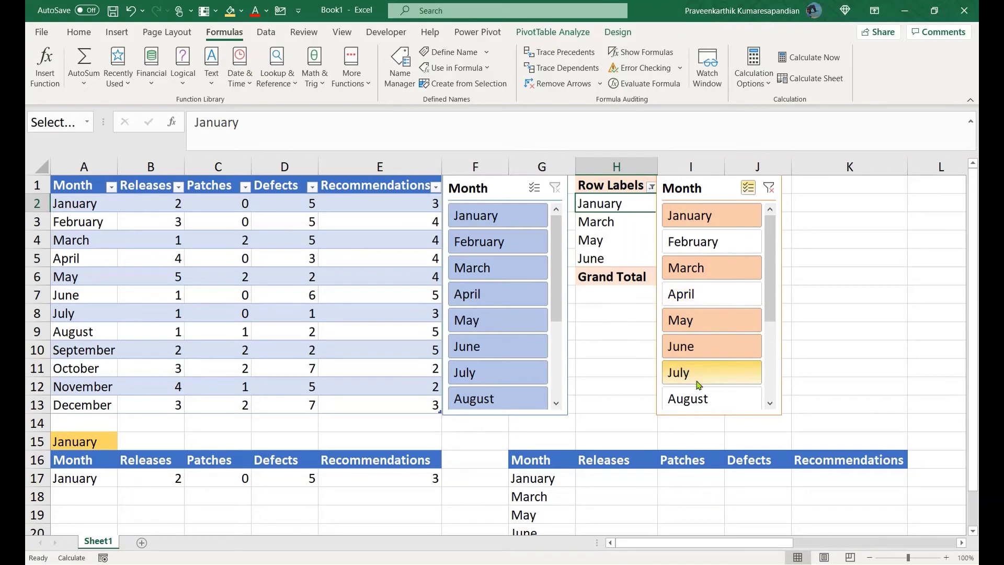
pyautogui.click(974, 508)
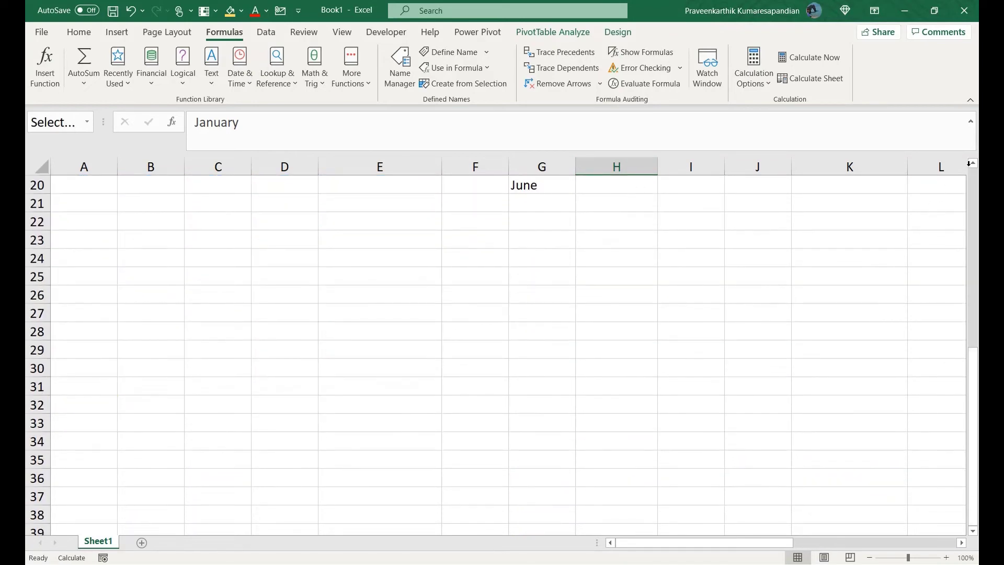
pyautogui.click(972, 166)
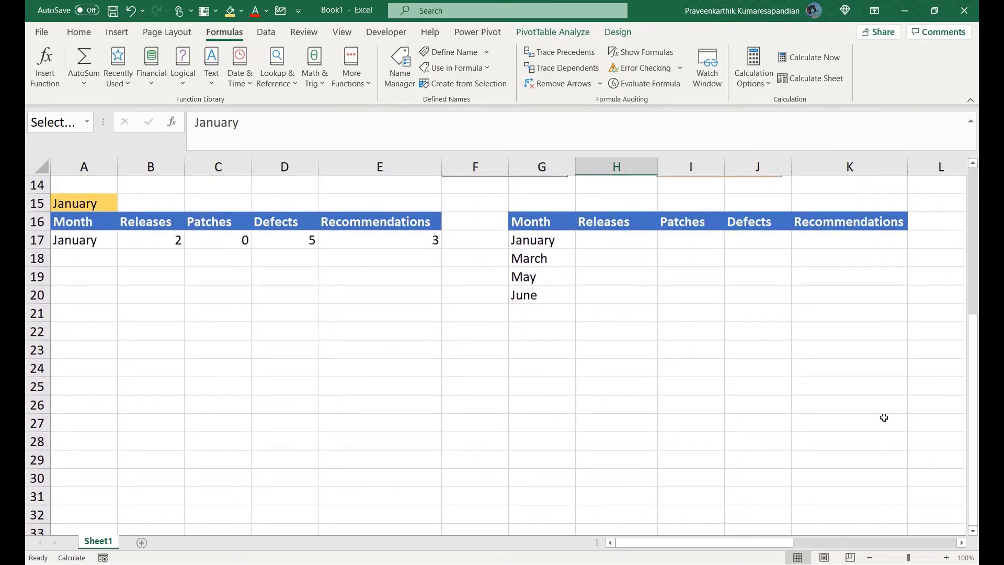
pyautogui.click(972, 188)
pyautogui.click(552, 444)
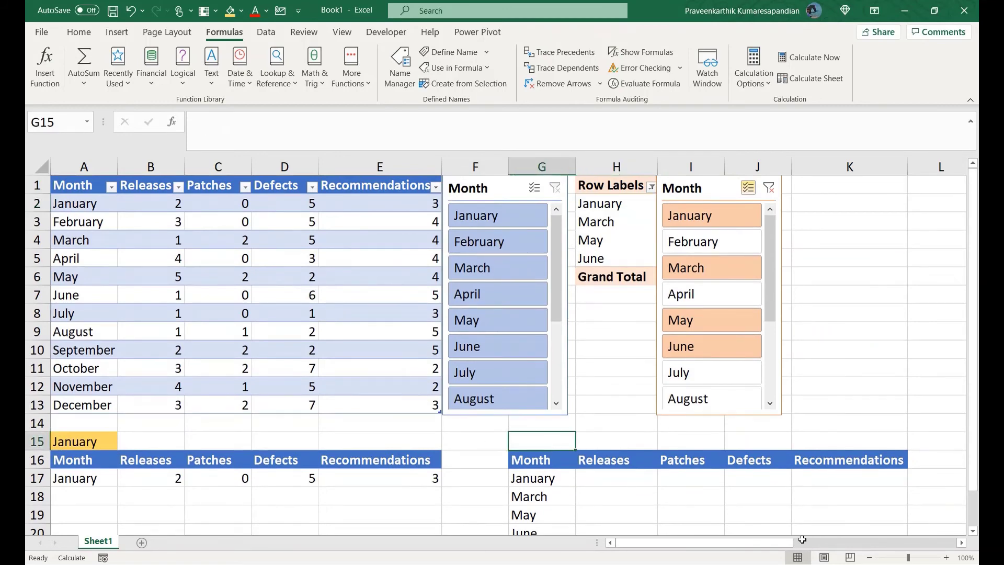
# Zoom the sheet to 120% and select G17's entire formula text for copying.
pyautogui.click(945, 557)
pyautogui.click(945, 557)
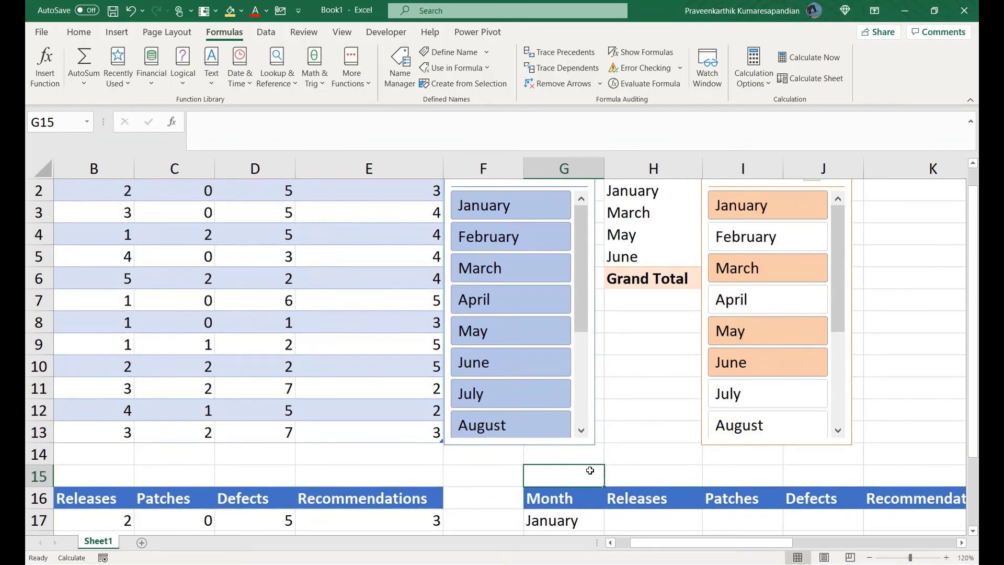
pyautogui.press('Down')
pyautogui.press('Down')
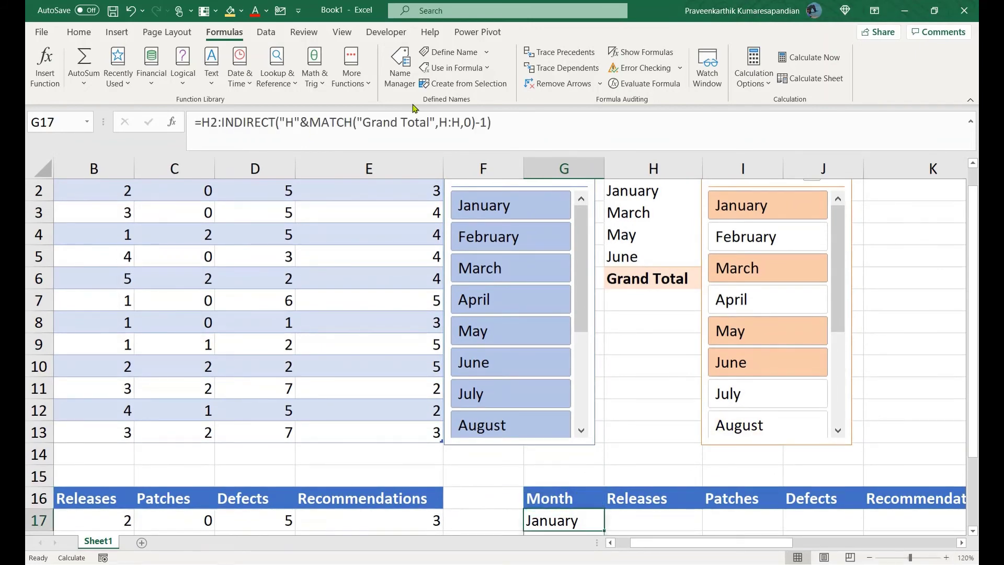
pyautogui.click(553, 119)
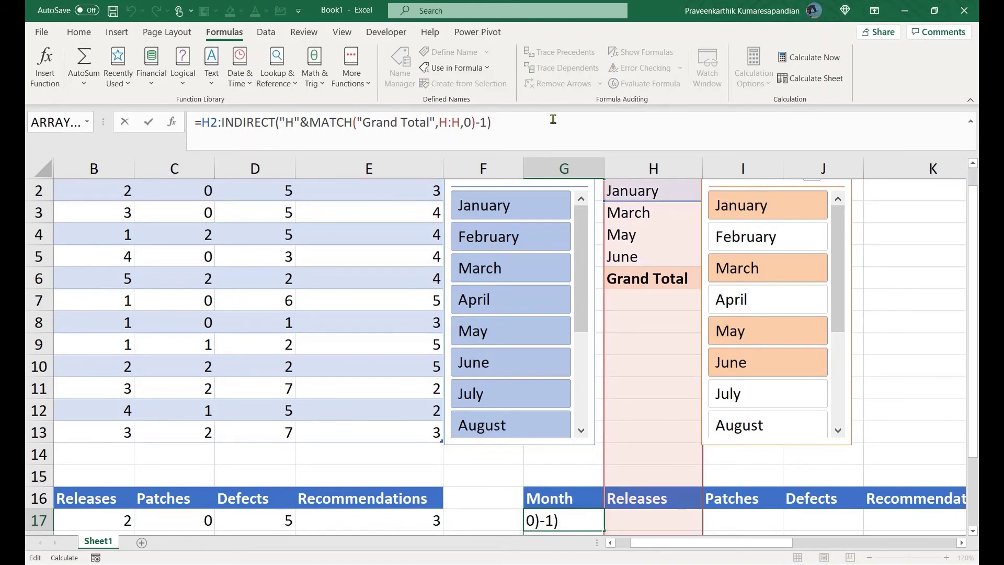
pyautogui.hotkey('shift', 'Home')
pyautogui.hotkey('ctrl', 'c')
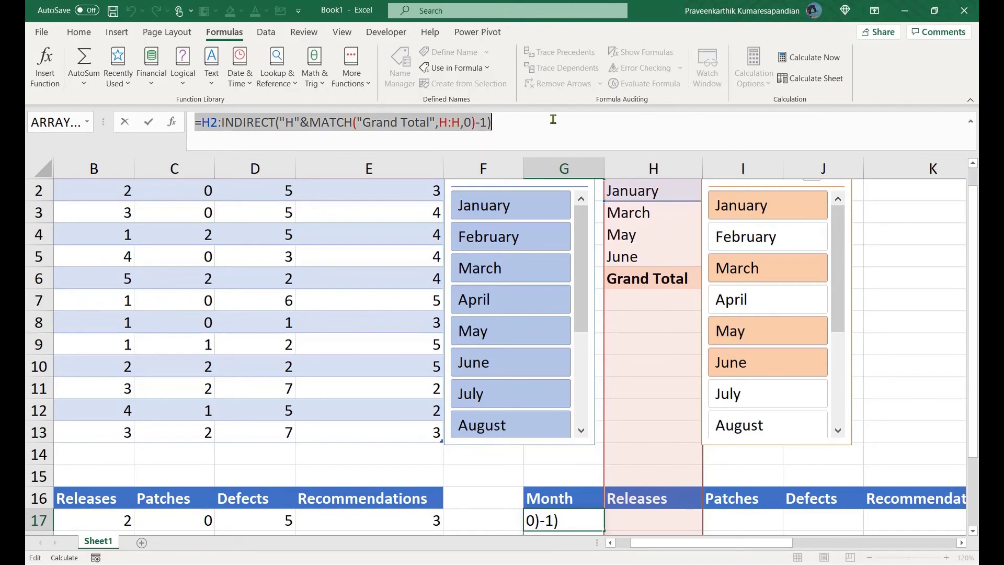
# Leave G17 unchanged and start a TEXTJOIN formula in G15.
pyautogui.press('Return')
pyautogui.press('Up')
pyautogui.press('Up')
pyautogui.press('Up')
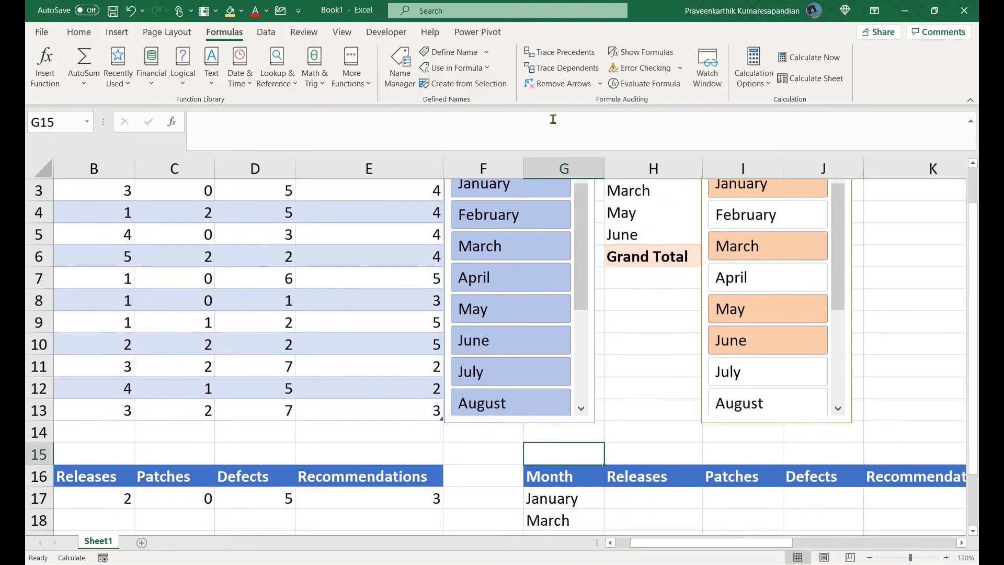
pyautogui.click(586, 124)
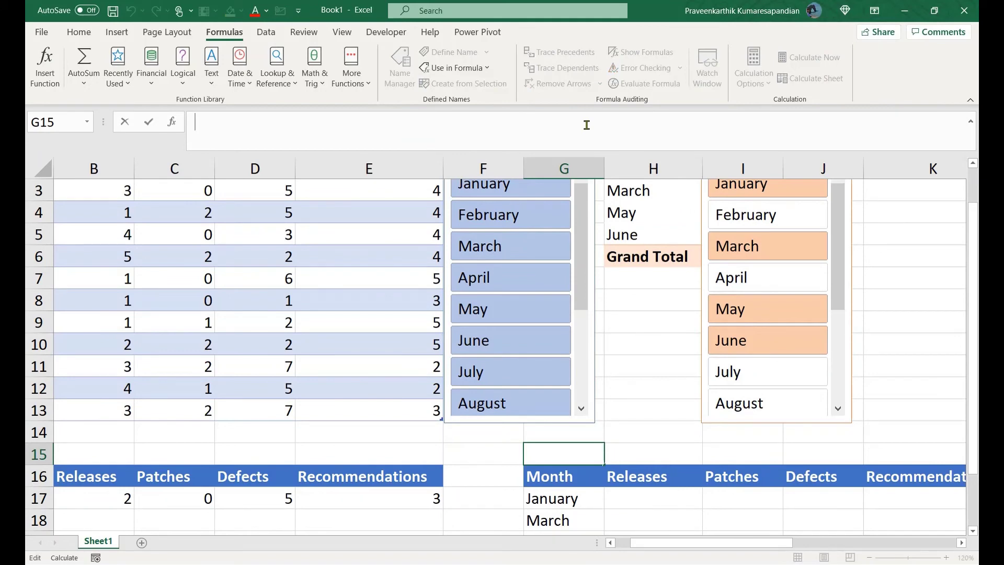
pyautogui.write('TEXT')
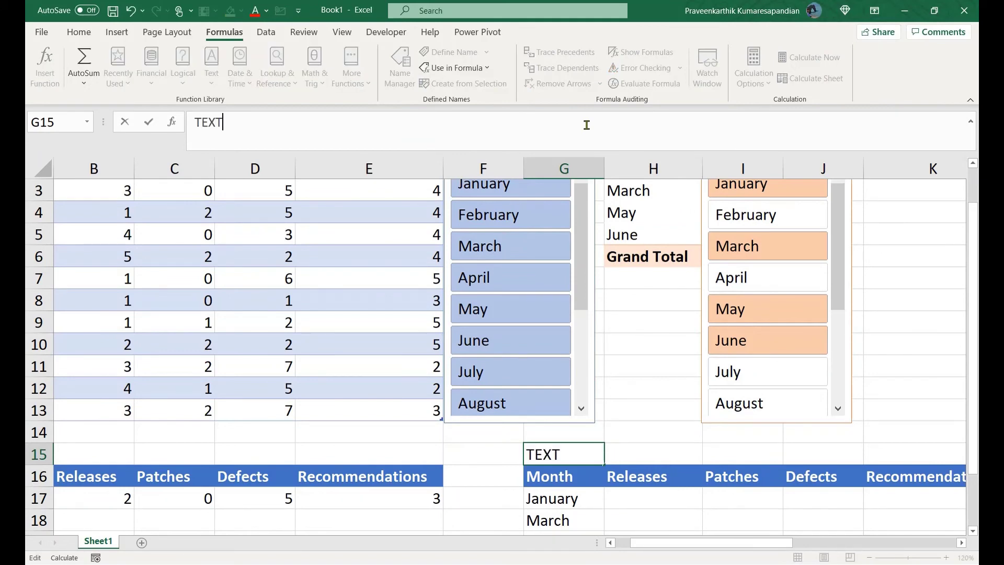
pyautogui.press('BackSpace')
pyautogui.press('BackSpace')
pyautogui.press('BackSpace')
pyautogui.press('BackSpace')
pyautogui.write('=')
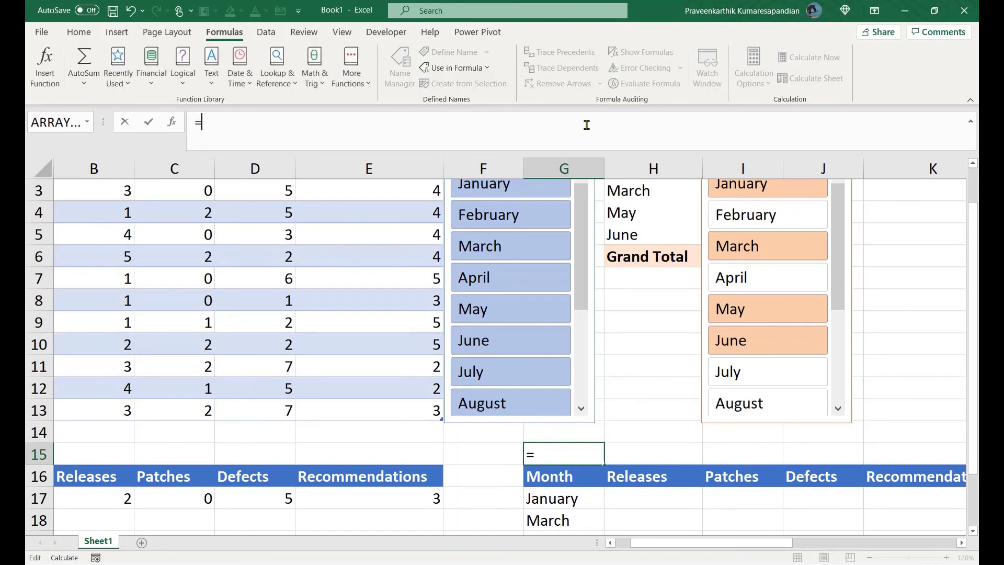
pyautogui.write('TEX')
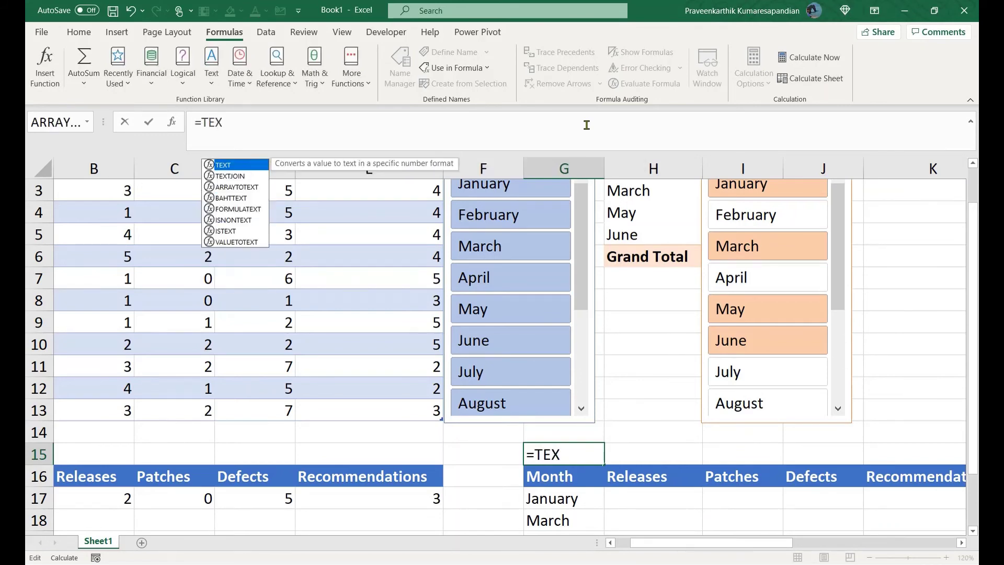
pyautogui.press('Down')
pyautogui.press('Tab')
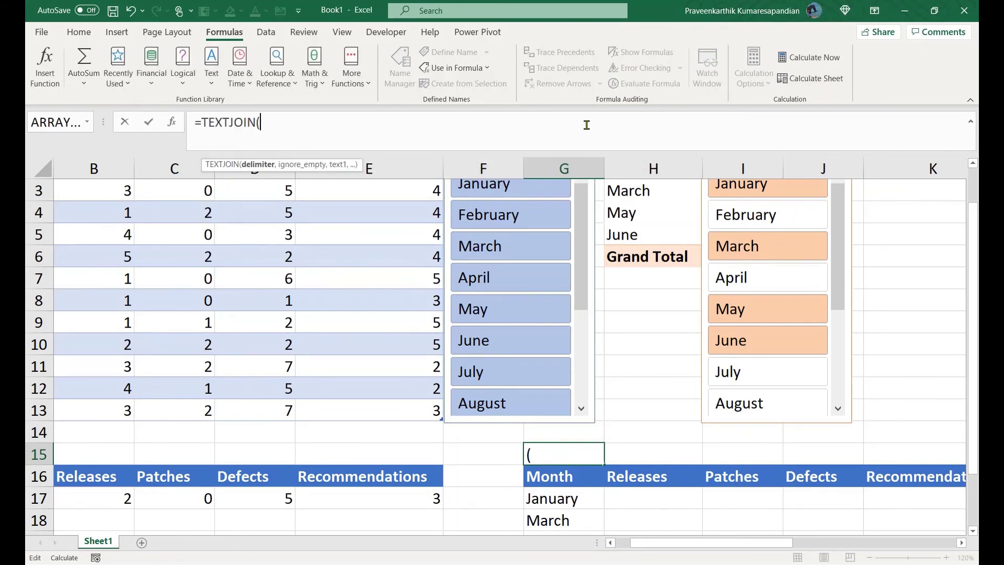
# Complete G15 as TEXTJOIN(",",TRUE,H2:INDIRECT(…)) using the pasted month range.
pyautogui.write('",",')
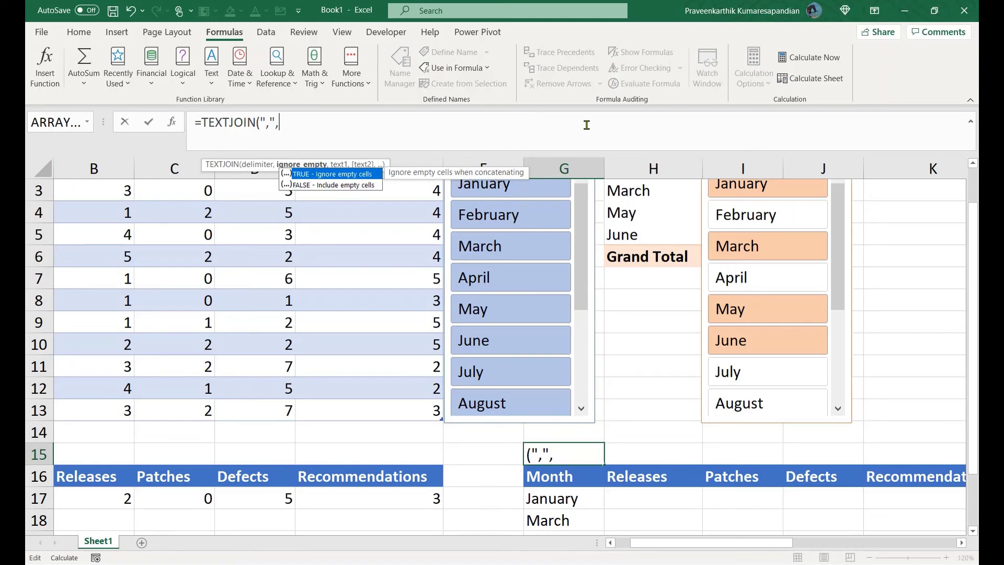
pyautogui.write('TRUE,')
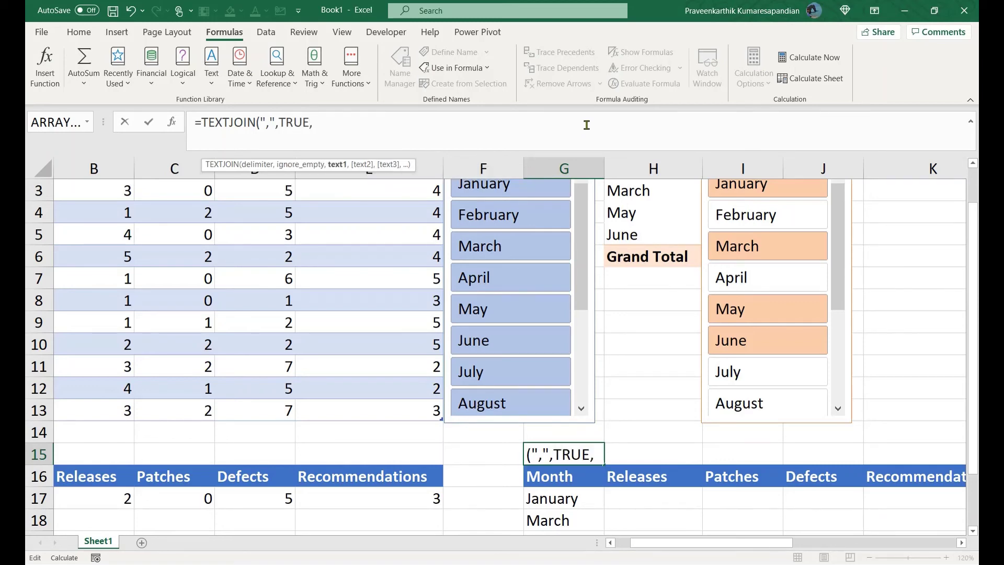
pyautogui.hotkey('ctrl', 'v')
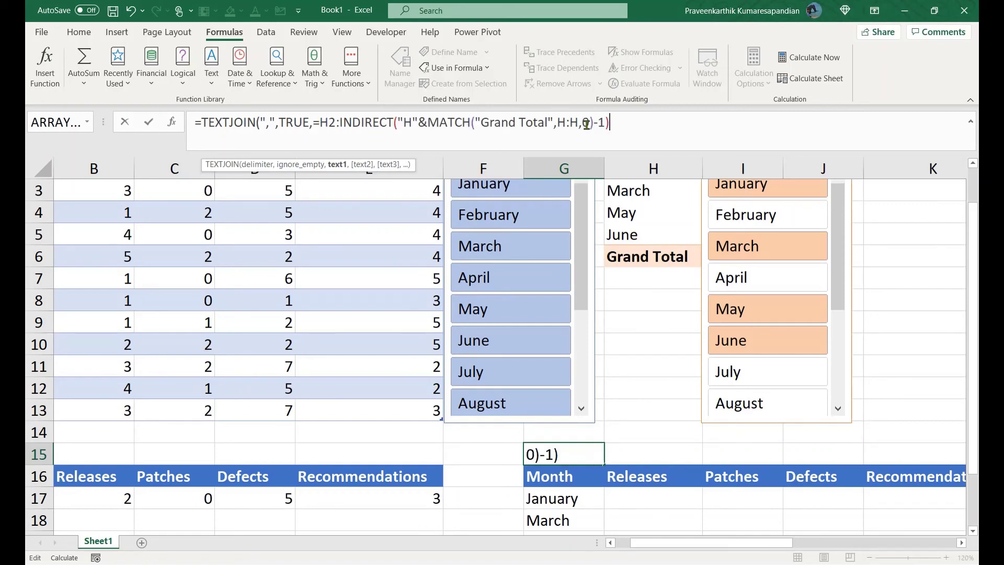
pyautogui.click(320, 122)
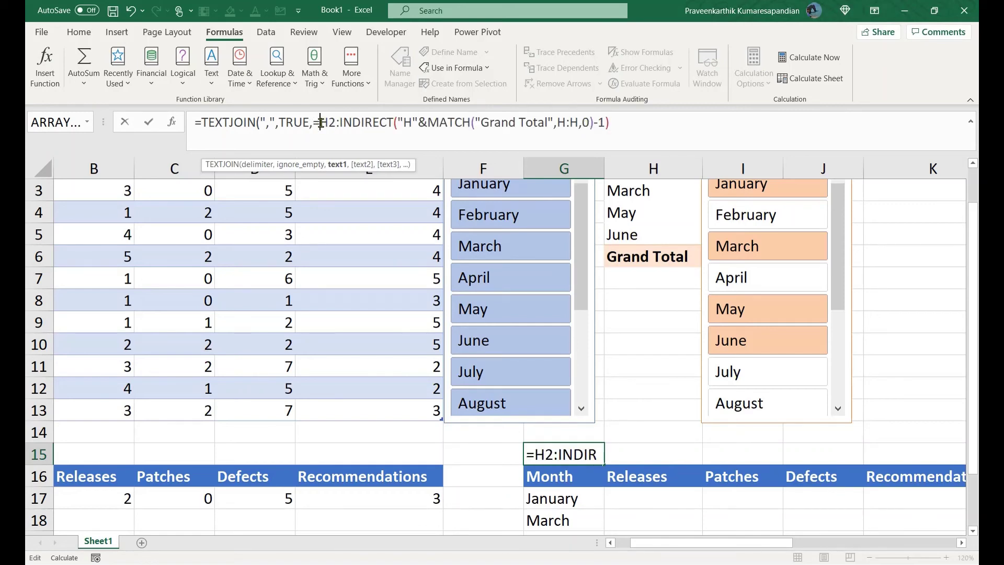
pyautogui.press('BackSpace')
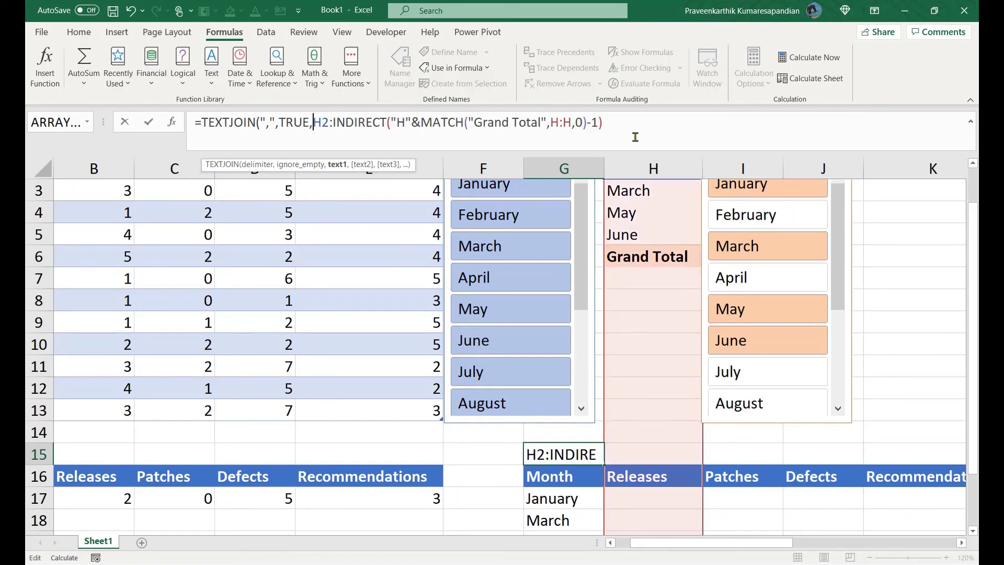
pyautogui.click(635, 137)
pyautogui.write(')')
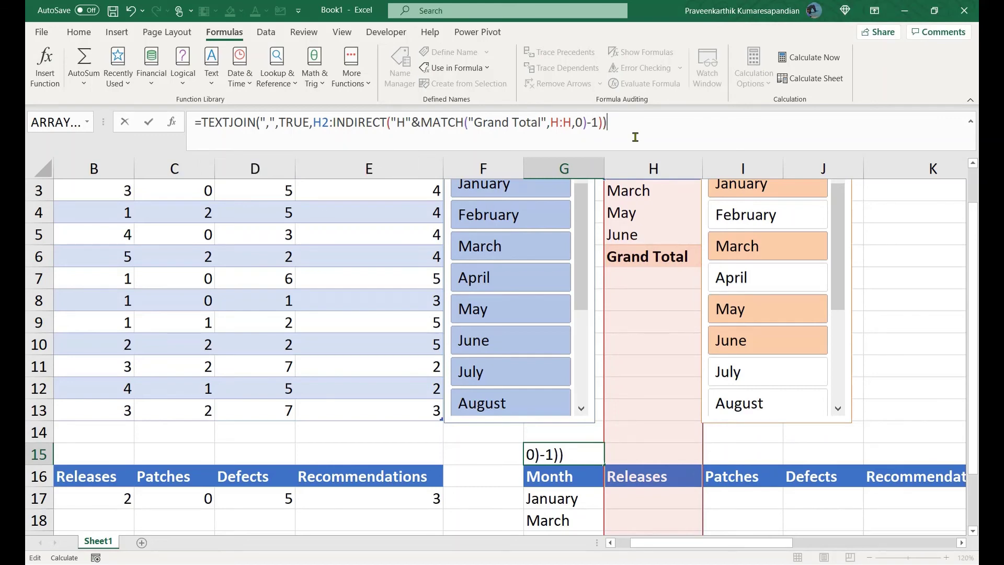
pyautogui.hotkey('ctrl', 'Return')
pyautogui.press('Down')
pyautogui.press('Up')
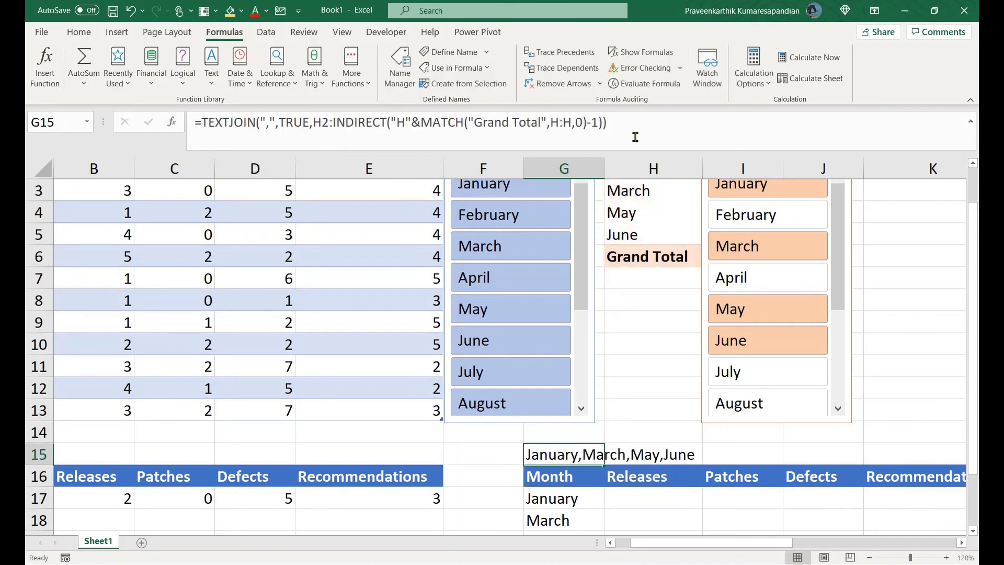
pyautogui.press('Right')
# Reselect July in the Month slicer, then highlight the month range inside G15's formula.
pyautogui.press('Left')
pyautogui.click(730, 369)
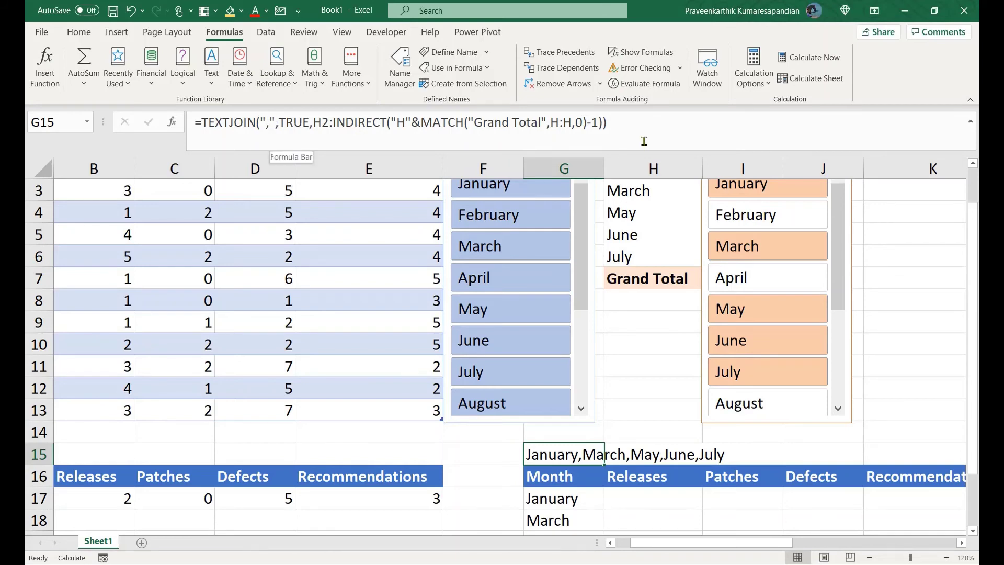
pyautogui.click(659, 133)
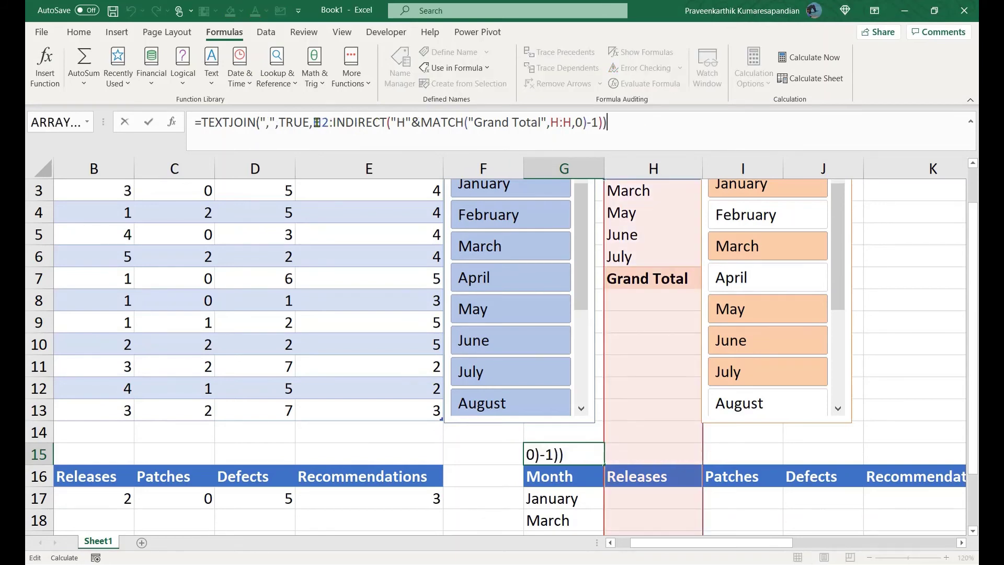
pyautogui.moveTo(316, 123); pyautogui.dragTo(605, 122)
pyautogui.hotkey('ctrl', 'c')
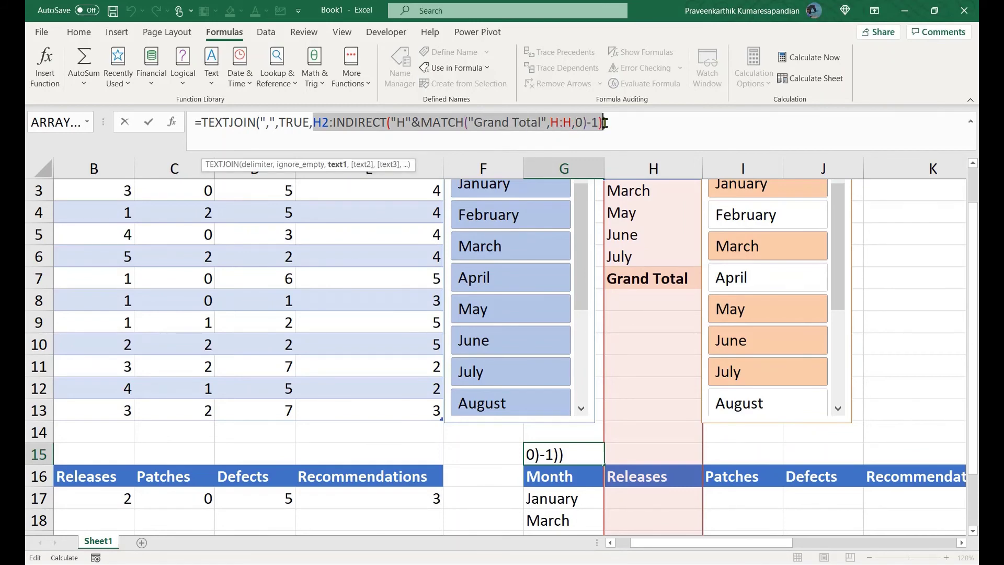
pyautogui.click(651, 122)
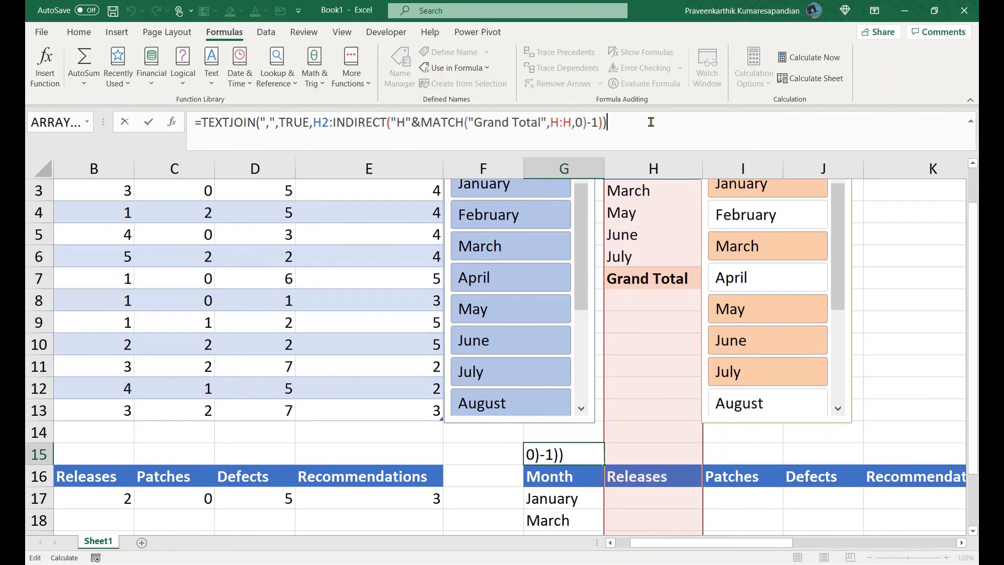
# Rewrite G15 as =ARRAYTOTEXT(H2:INDIRECT("H"&MATCH("Grand Total",H:H,0)-1),0).
pyautogui.hotkey('ctrl', 'a')
pyautogui.press('BackSpace')
pyautogui.write('=')
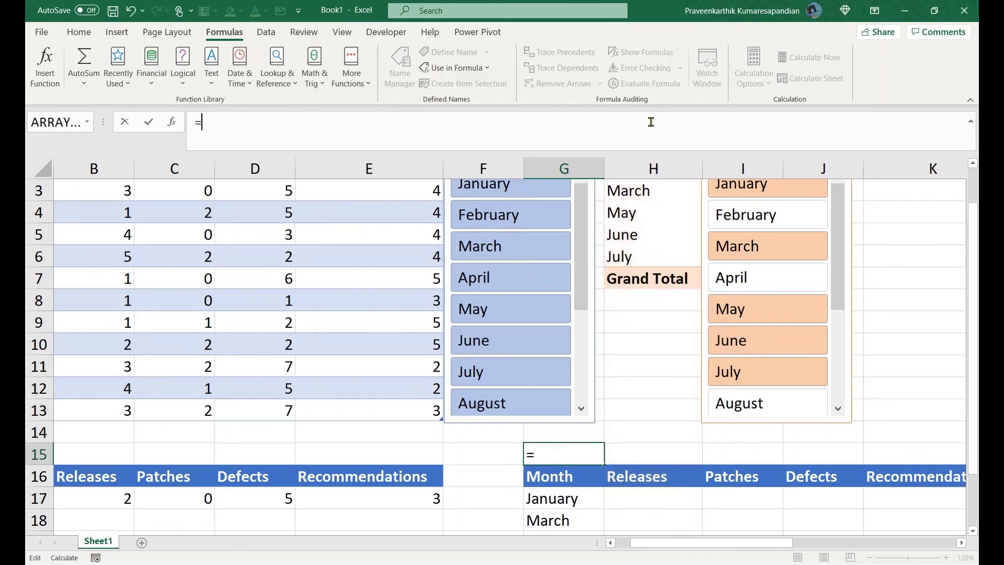
pyautogui.write('AR')
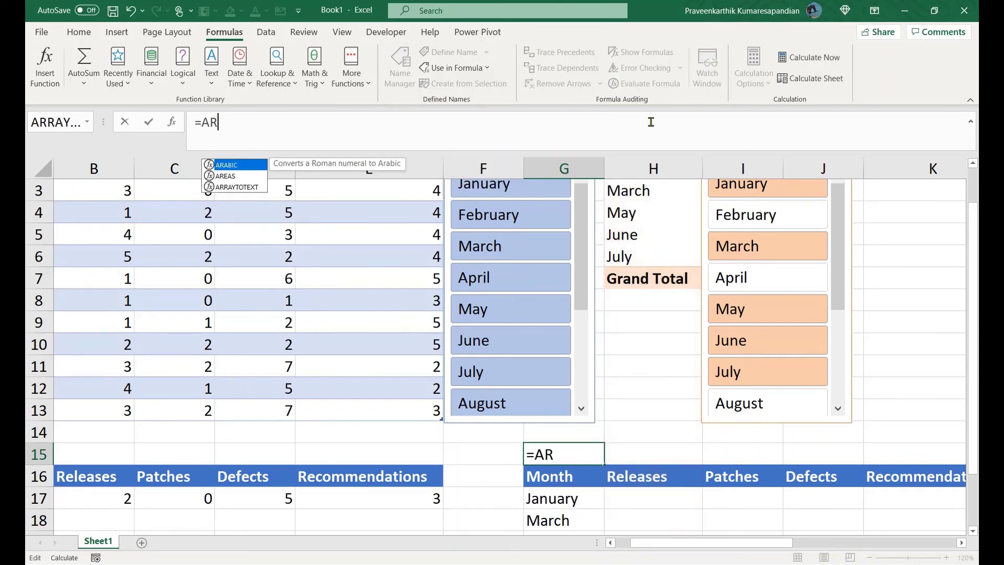
pyautogui.write('R')
pyautogui.press('Tab')
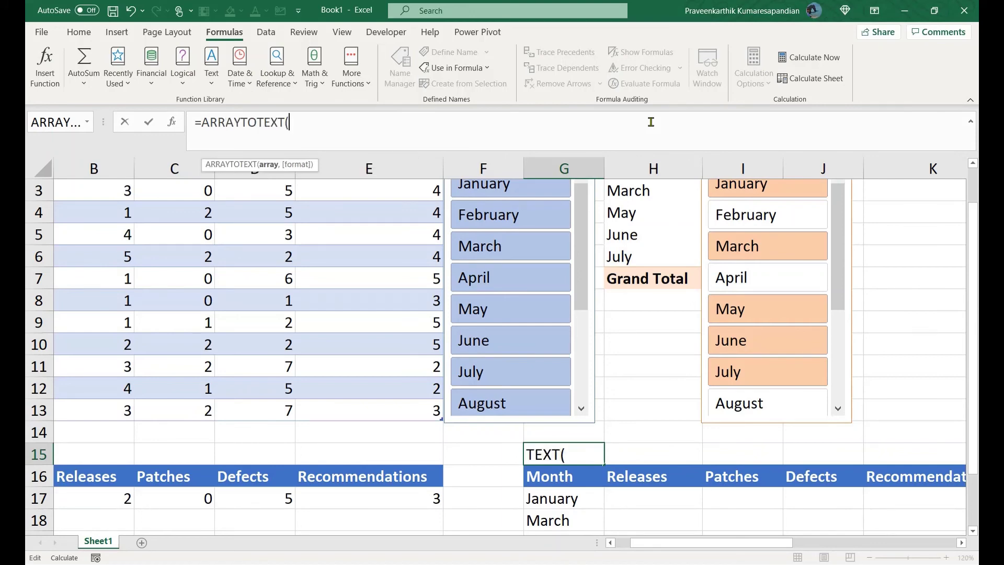
pyautogui.hotkey('ctrl', 'v')
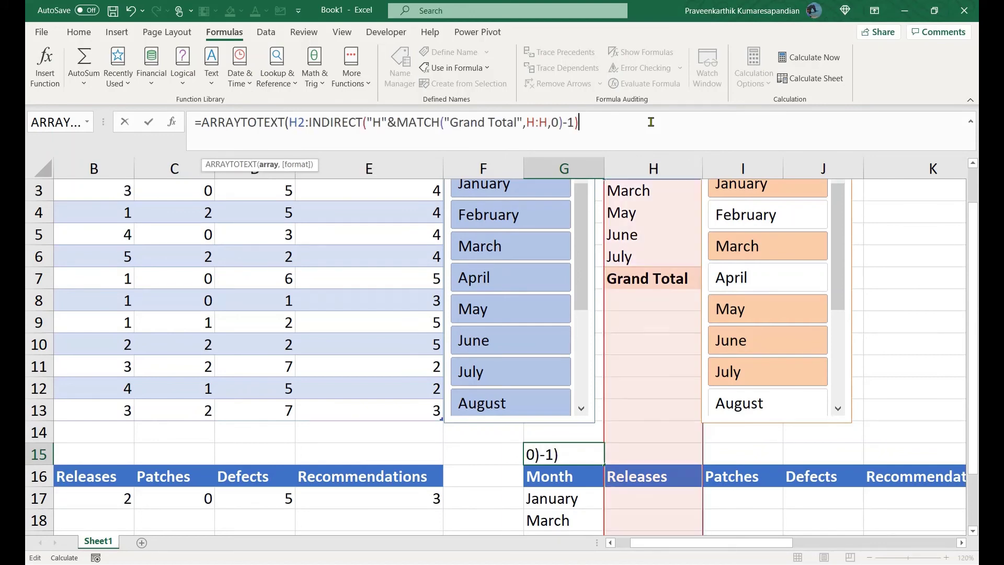
pyautogui.write(',')
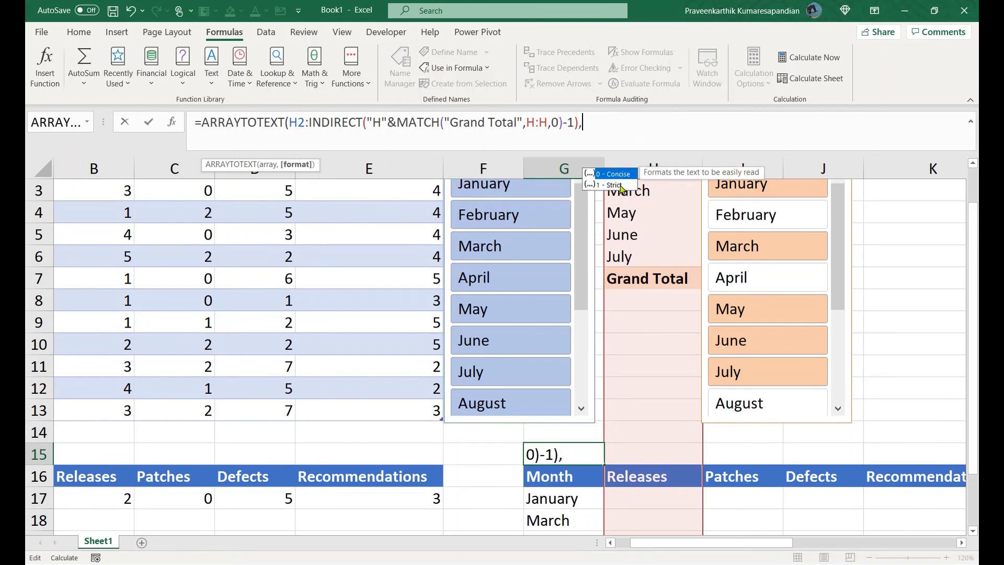
pyautogui.write('0)')
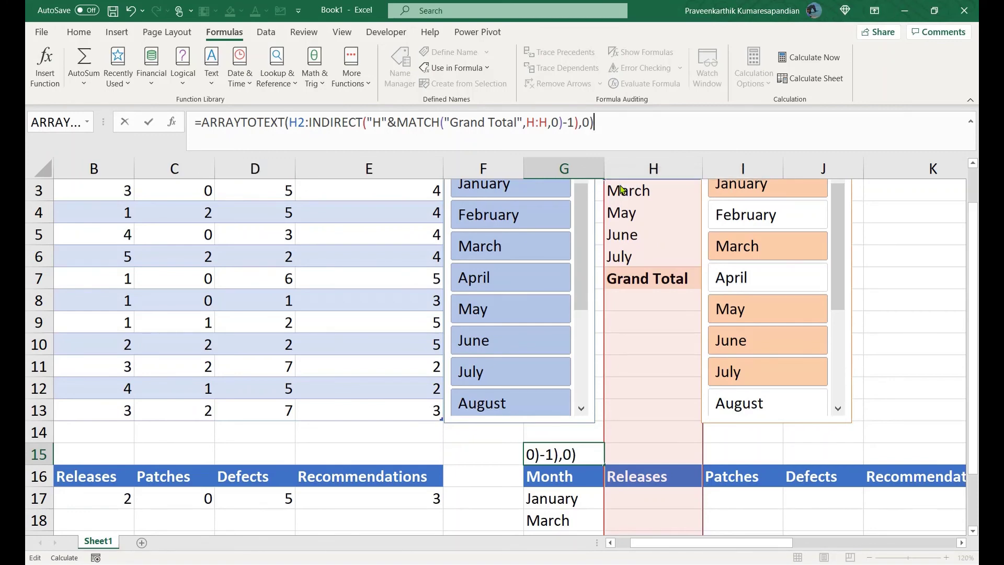
pyautogui.press('Return')
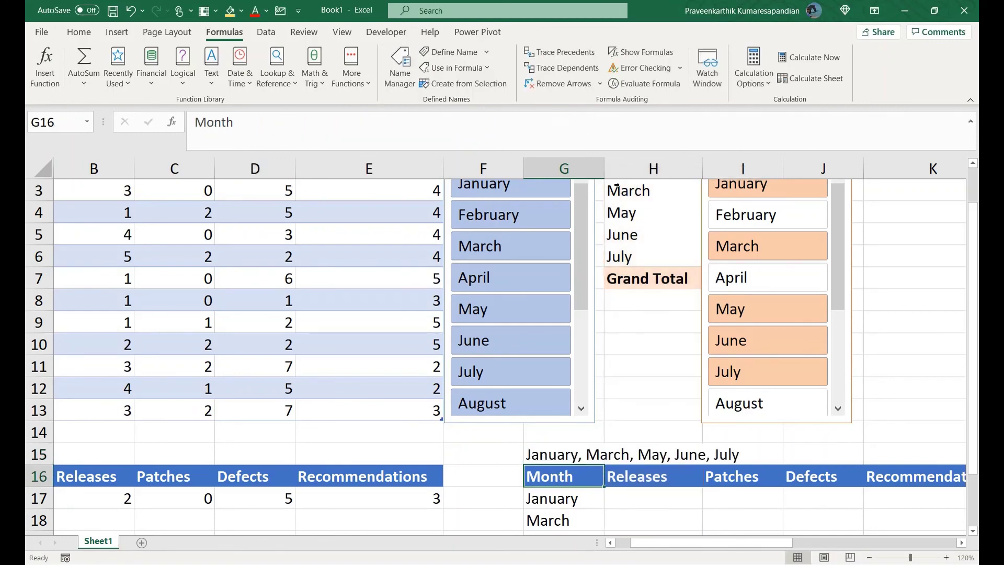
pyautogui.press('Up')
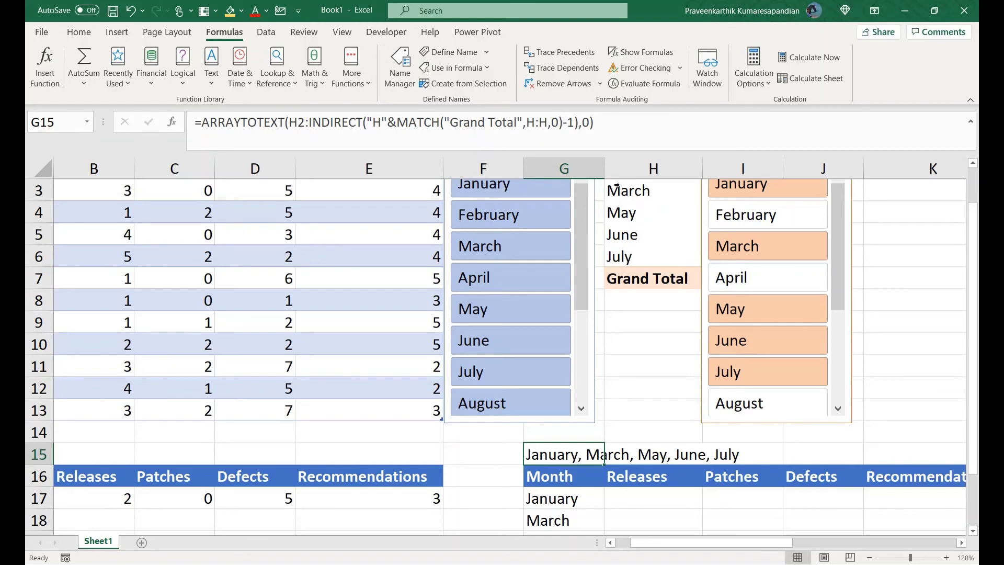
# Delete G17's H2:INDIRECT spill formula and reselect G15 to confirm its joined months.
pyautogui.press('Down')
pyautogui.press('Down')
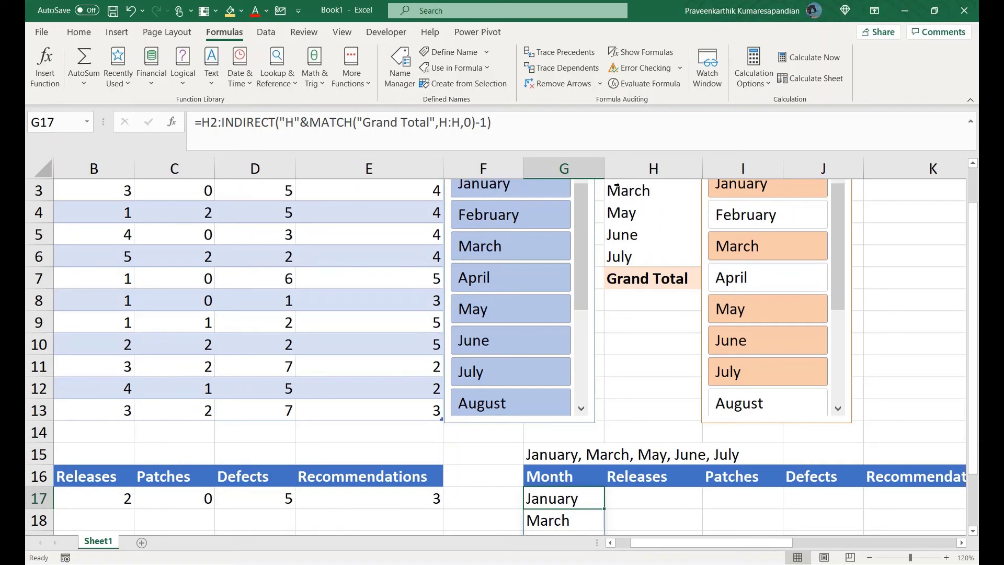
pyautogui.press('Delete')
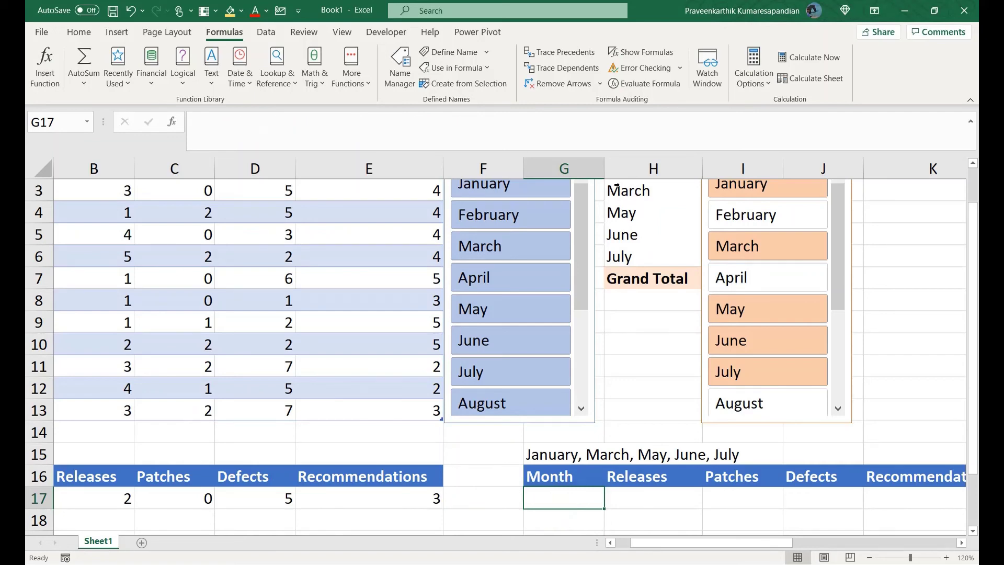
pyautogui.press('Right')
pyautogui.press('Down')
pyautogui.press('Up')
pyautogui.press('Up')
pyautogui.press('Up')
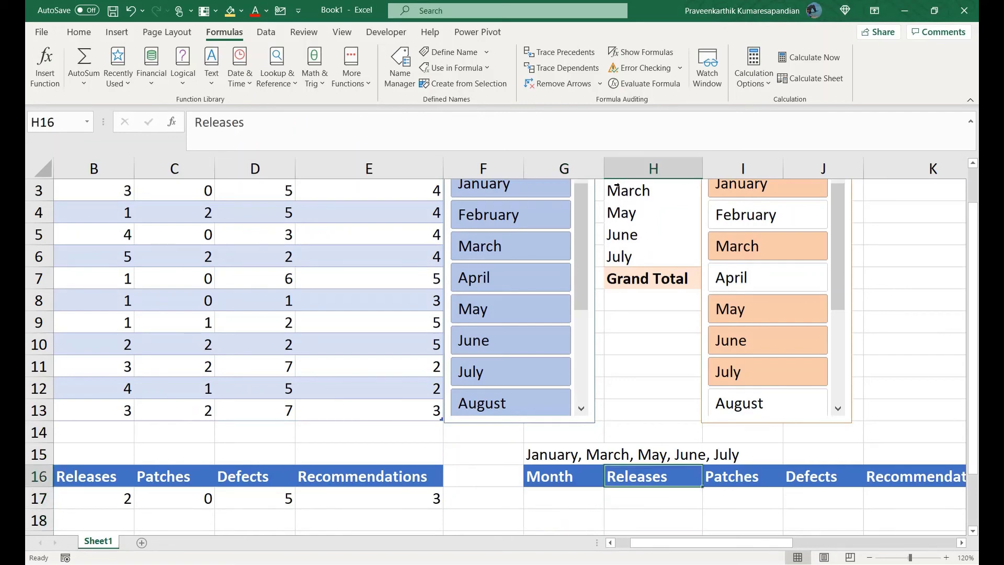
pyautogui.press('Left')
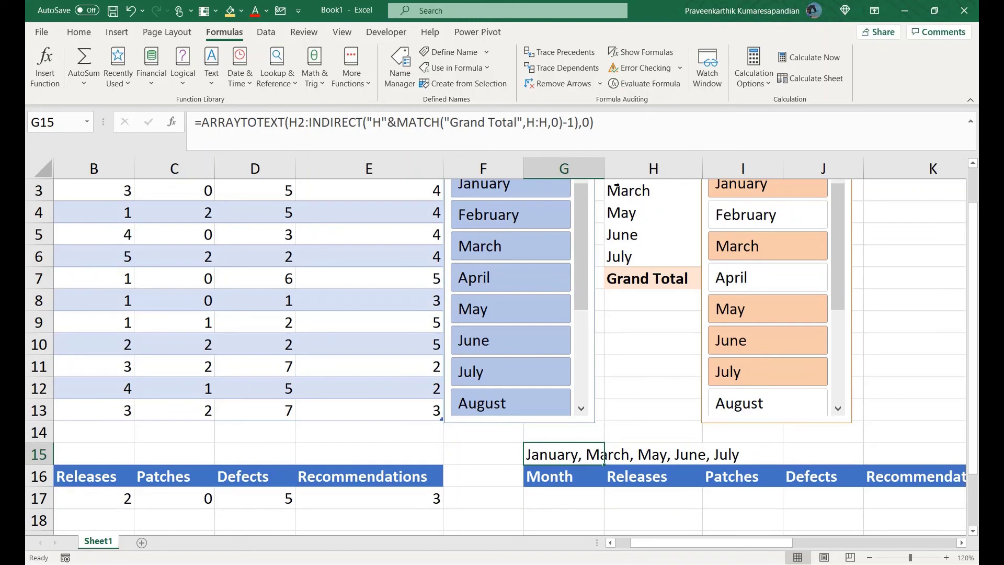
pyautogui.press('Up')
pyautogui.press('Up')
pyautogui.press('Up')
pyautogui.press('Up')
pyautogui.press('Up')
pyautogui.press('Up')
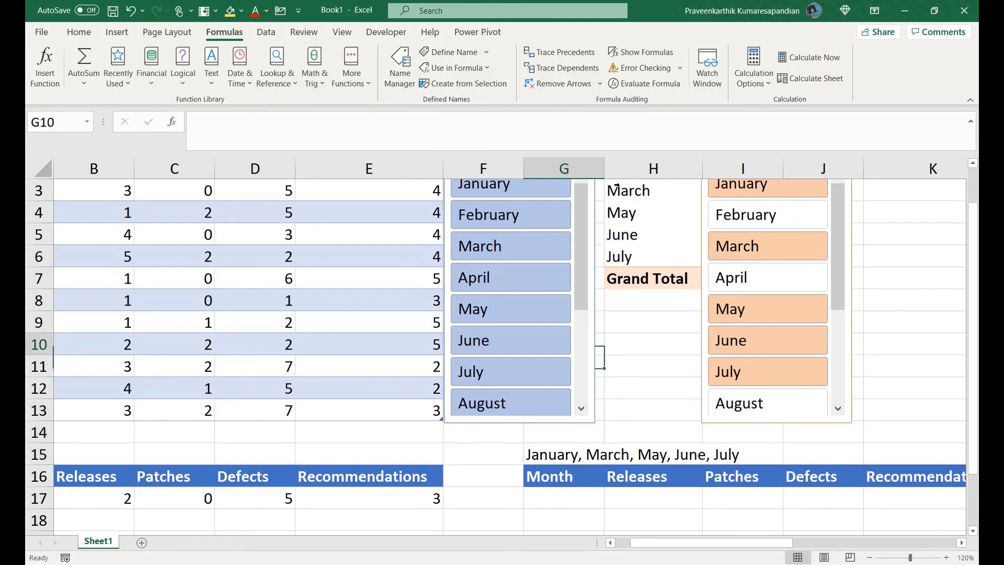
pyautogui.press('Right')
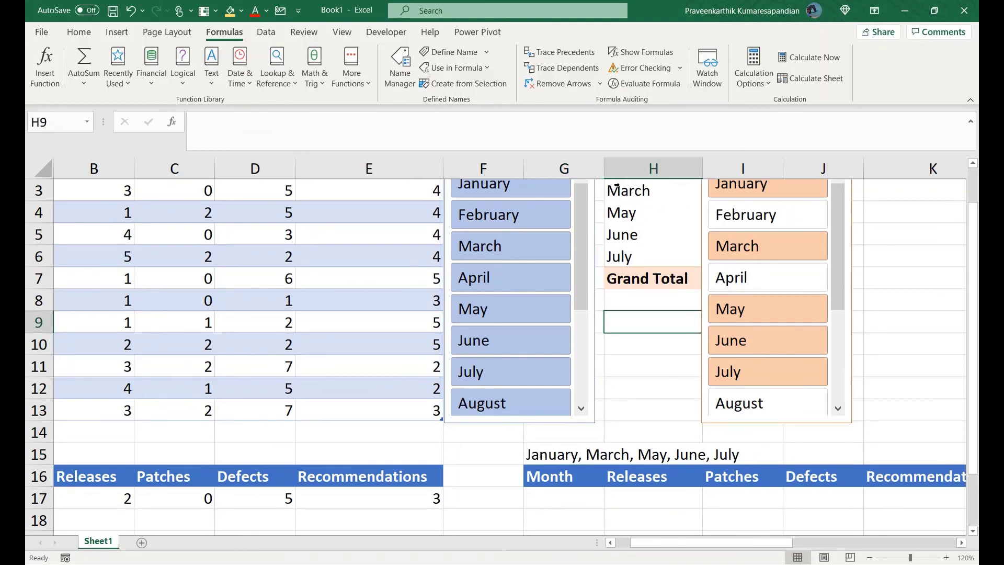
pyautogui.click(562, 456)
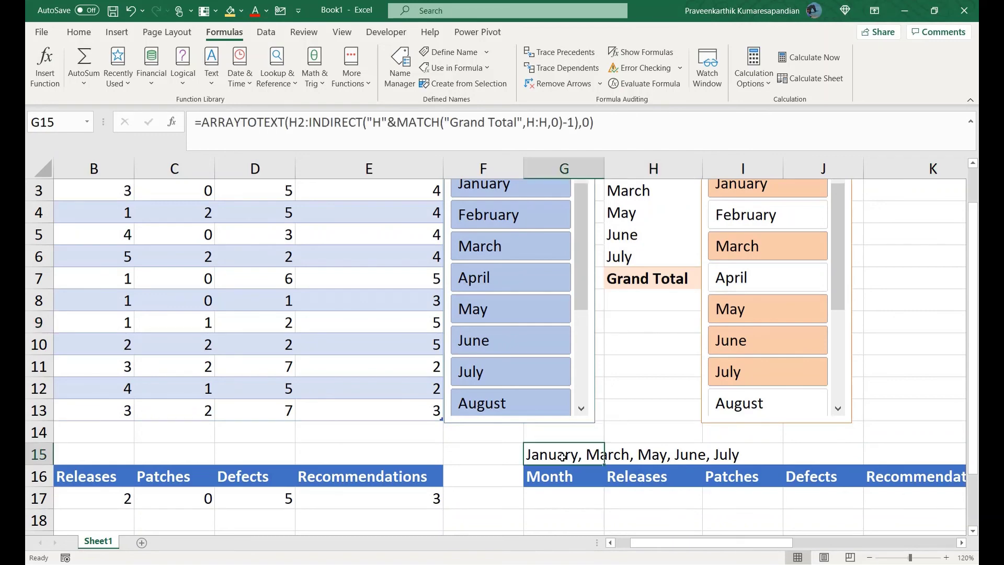
pyautogui.click(173, 357)
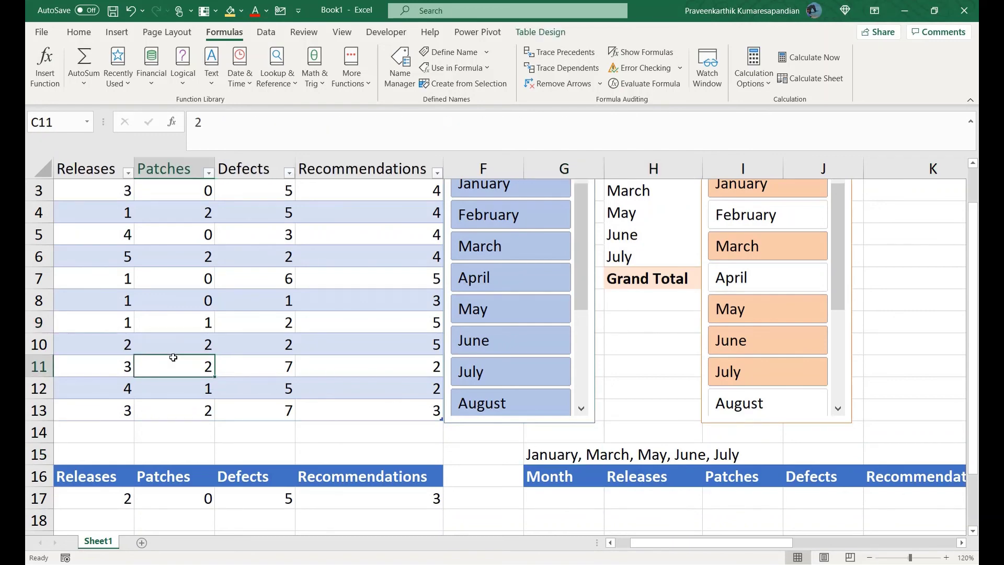
pyautogui.press('Left')
pyautogui.press('Left')
pyautogui.press('Up')
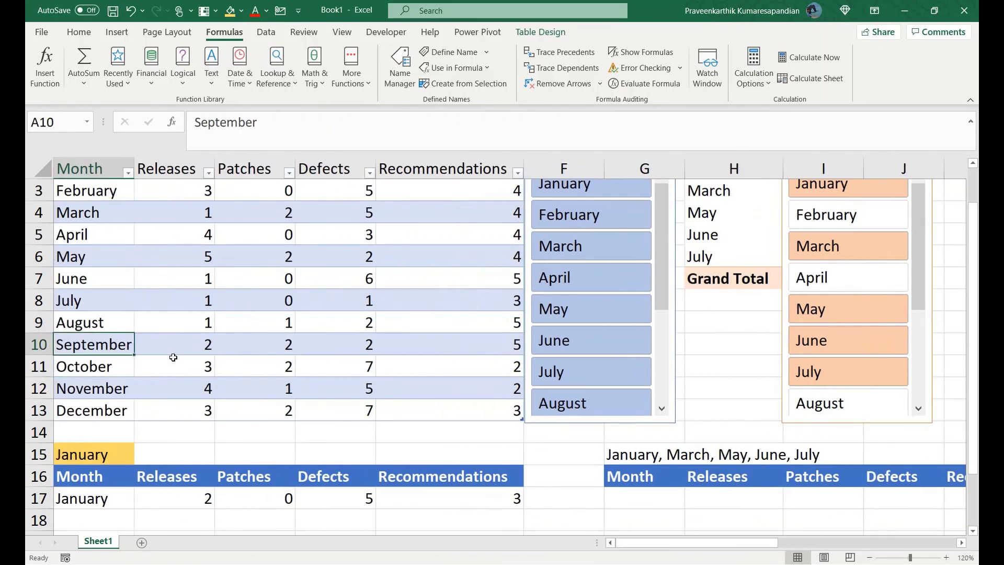
pyautogui.hotkey('ctrl', 'Up')
pyautogui.press('Right')
pyautogui.hotkey('ctrl', 'Right')
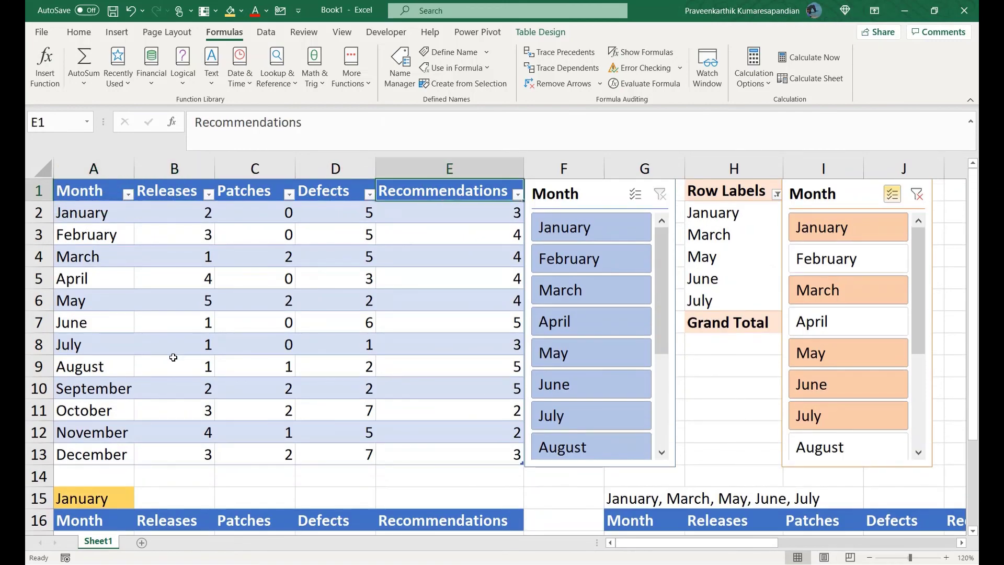
pyautogui.click(655, 494)
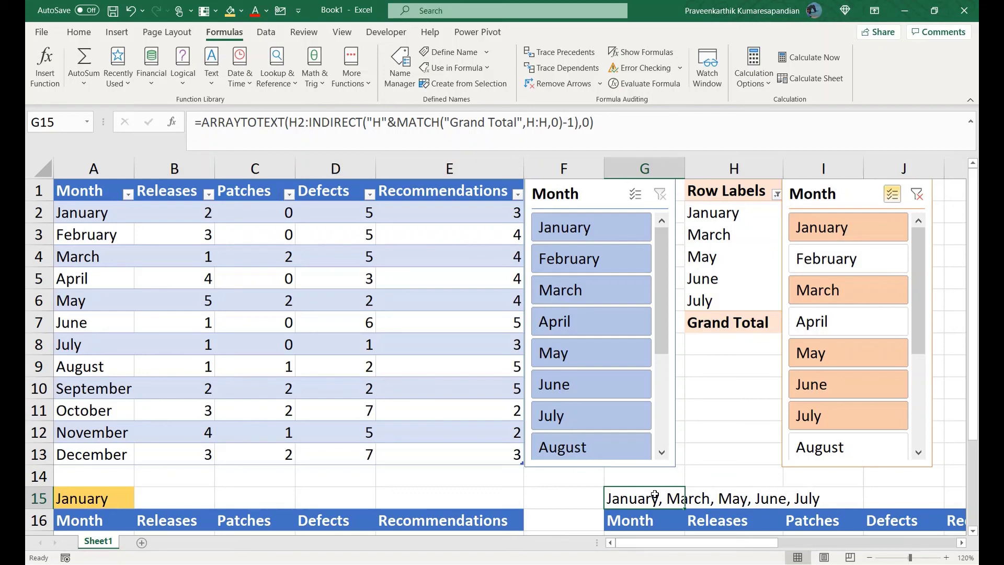
pyautogui.click(726, 191)
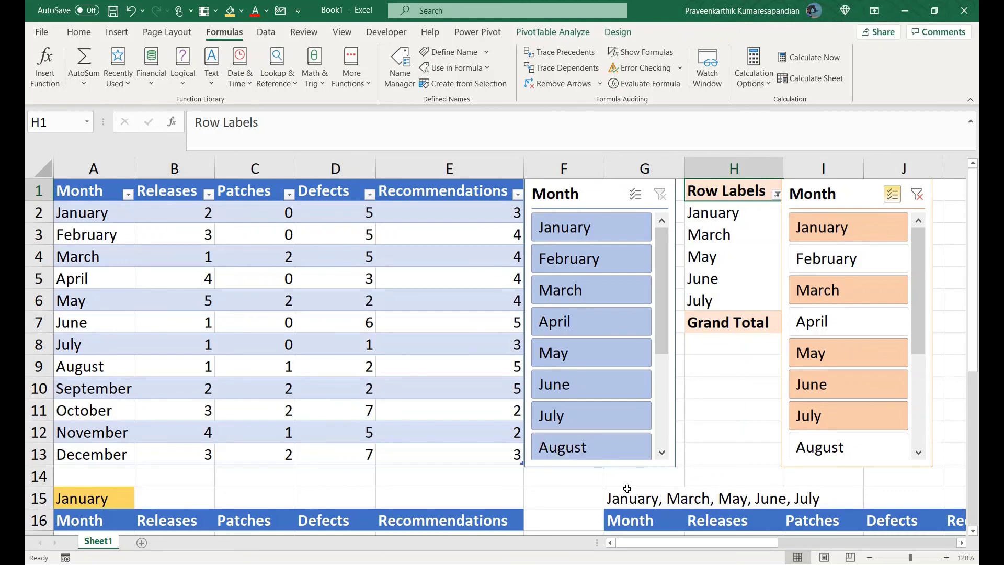
# Fill G15 yellow and clear the right month slicer's filter.
pyautogui.click(624, 492)
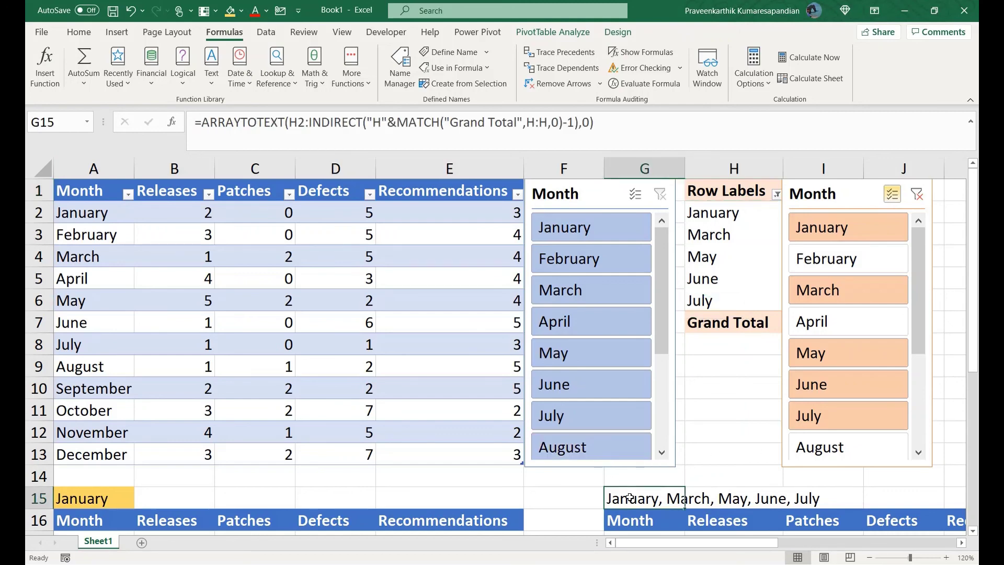
pyautogui.click(228, 12)
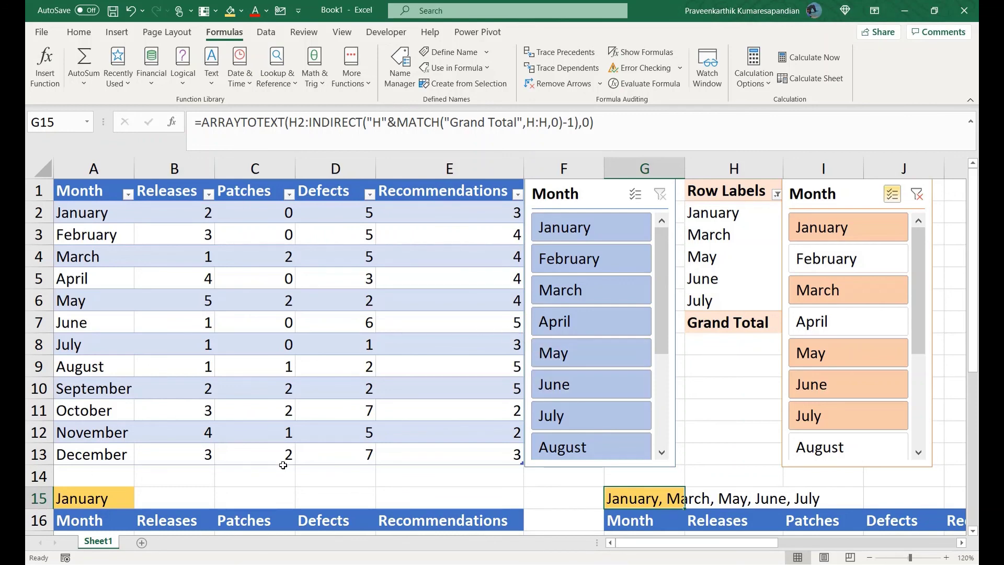
pyautogui.click(916, 195)
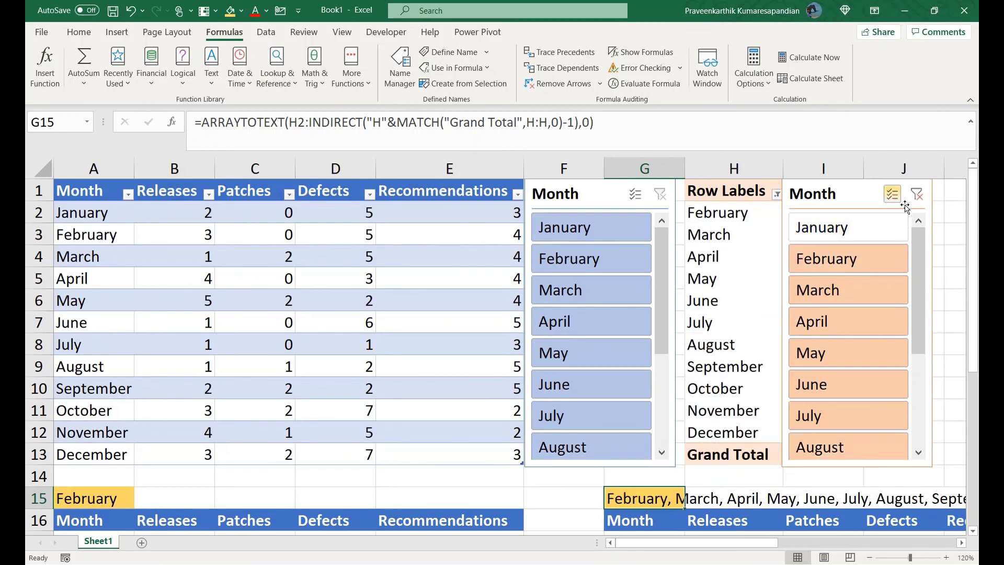
pyautogui.click(920, 197)
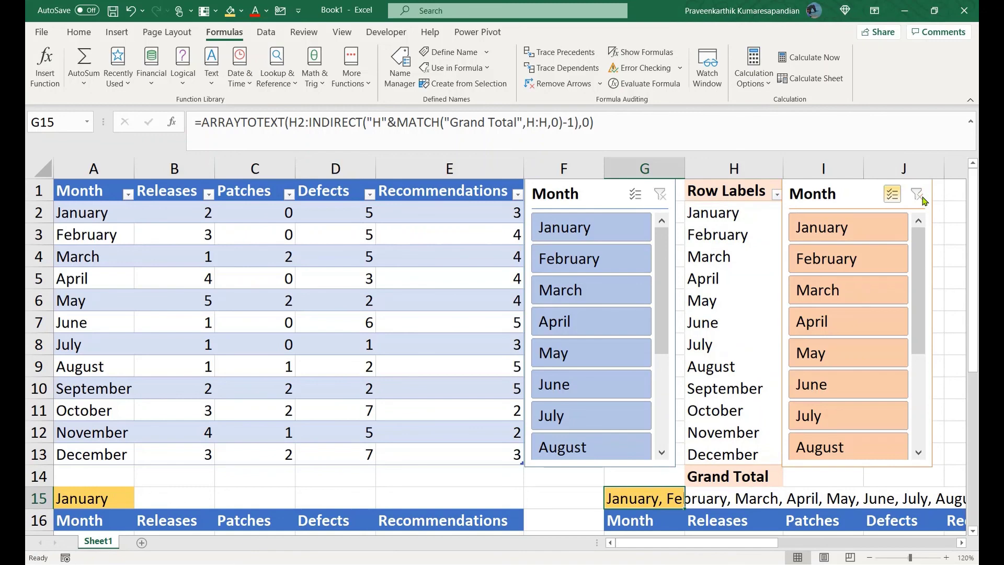
# Filter the slicer to January only and compare G15's result with A15.
pyautogui.click(859, 229)
pyautogui.click(68, 499)
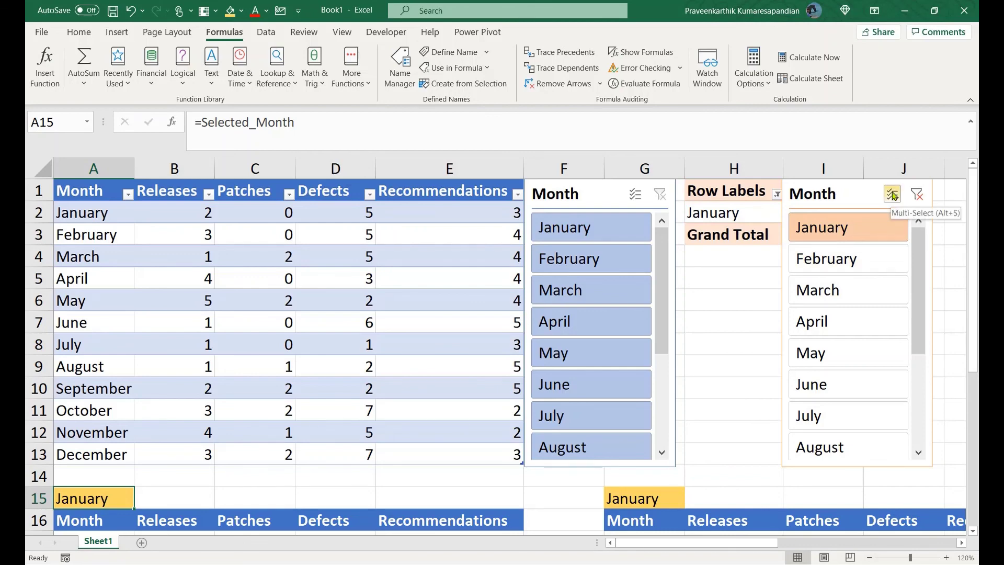
pyautogui.click(646, 493)
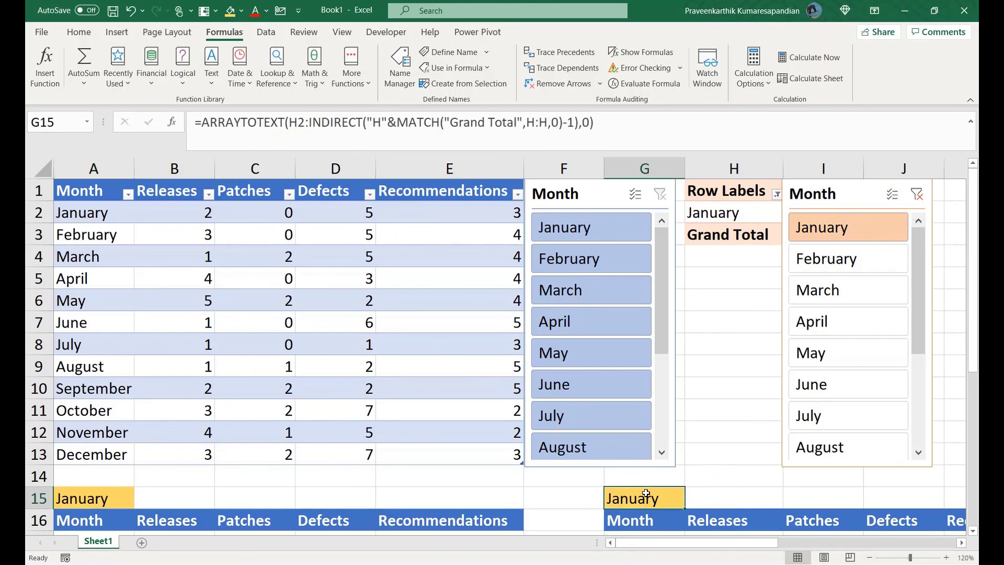